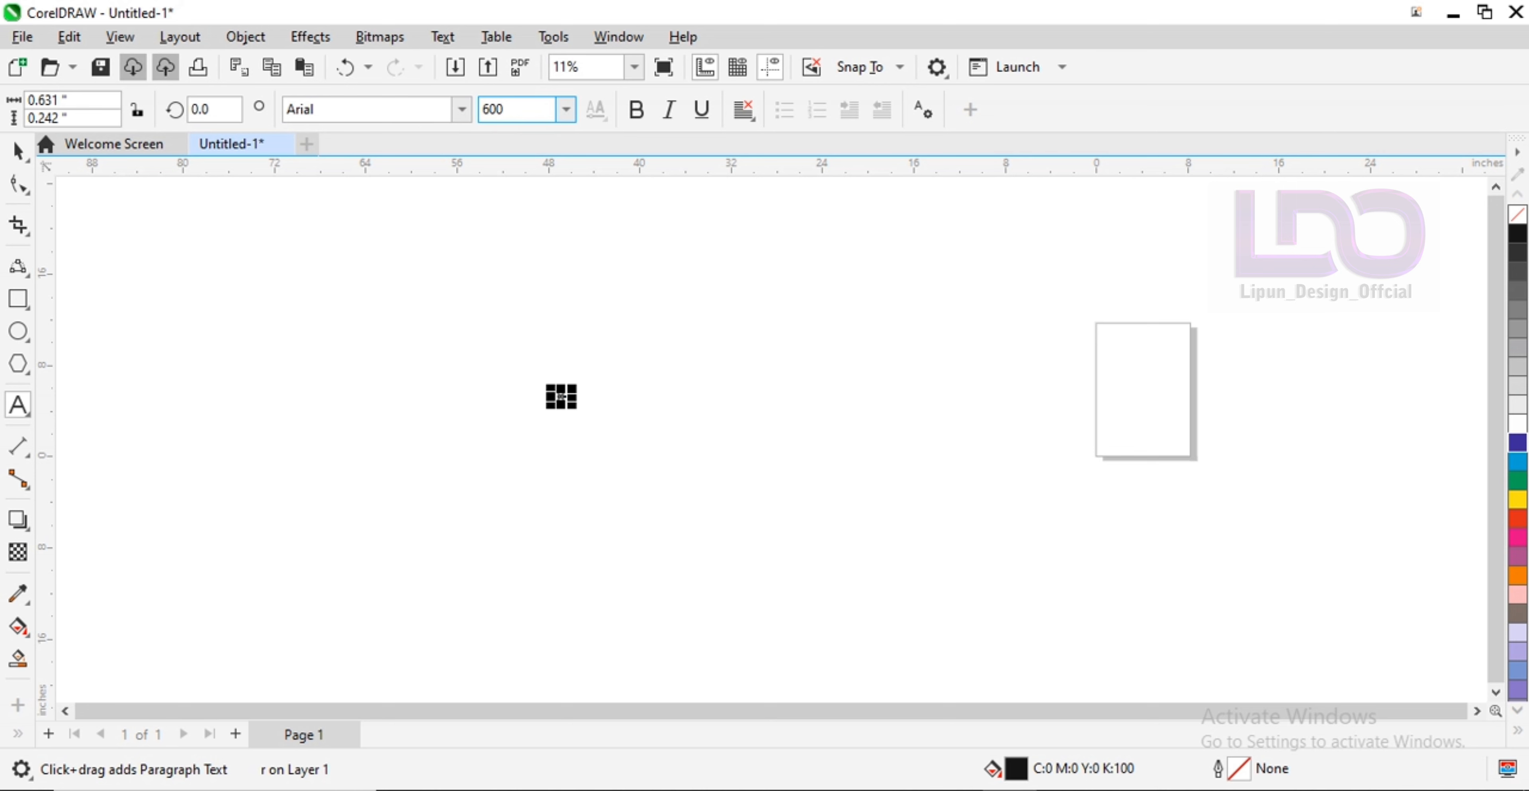
Set the text "river" to 600 pt and change its case to uppercase.
key("Return")
right_click(618, 357)
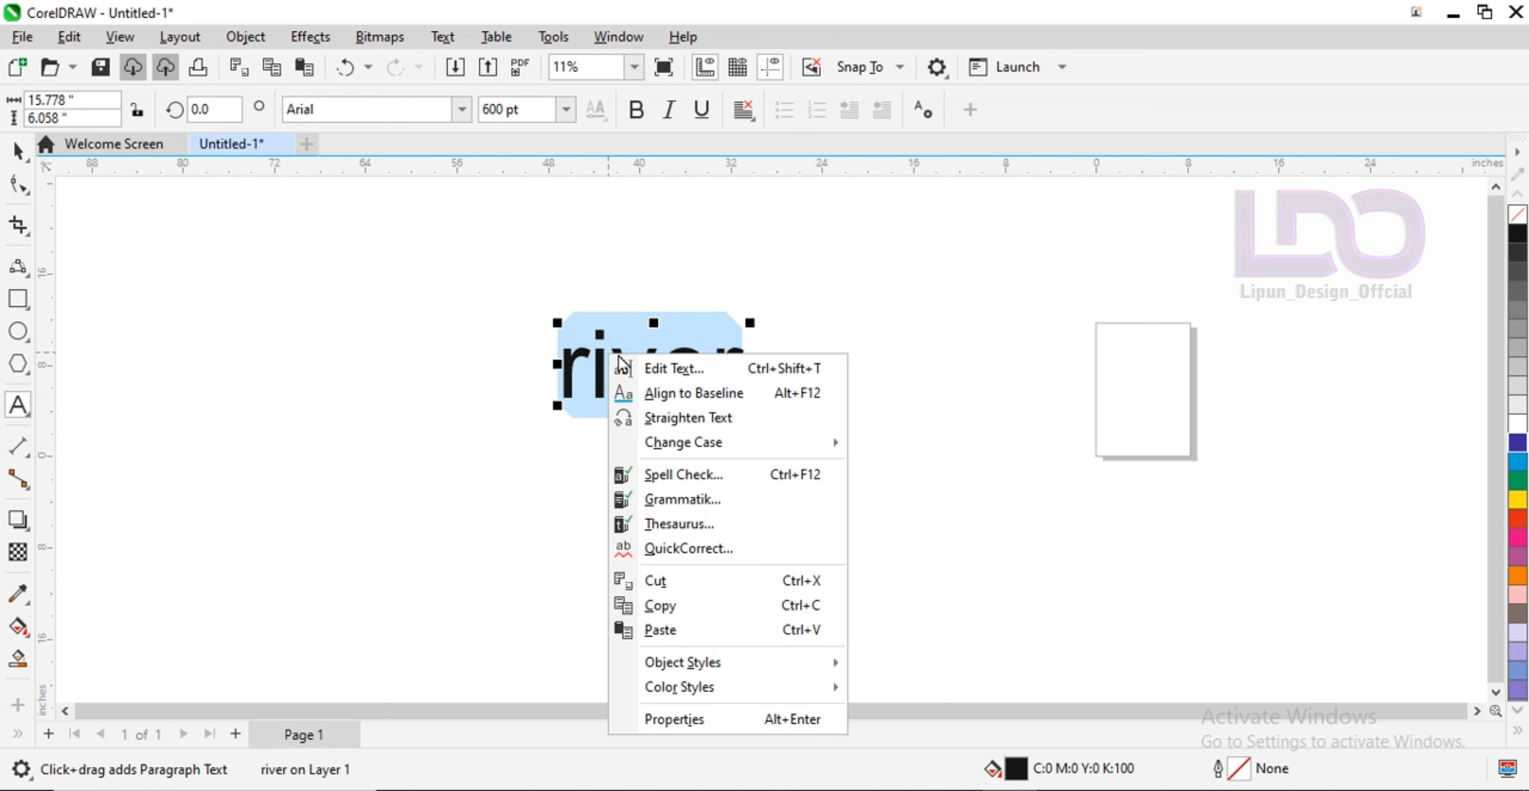
mouse_move(688, 451)
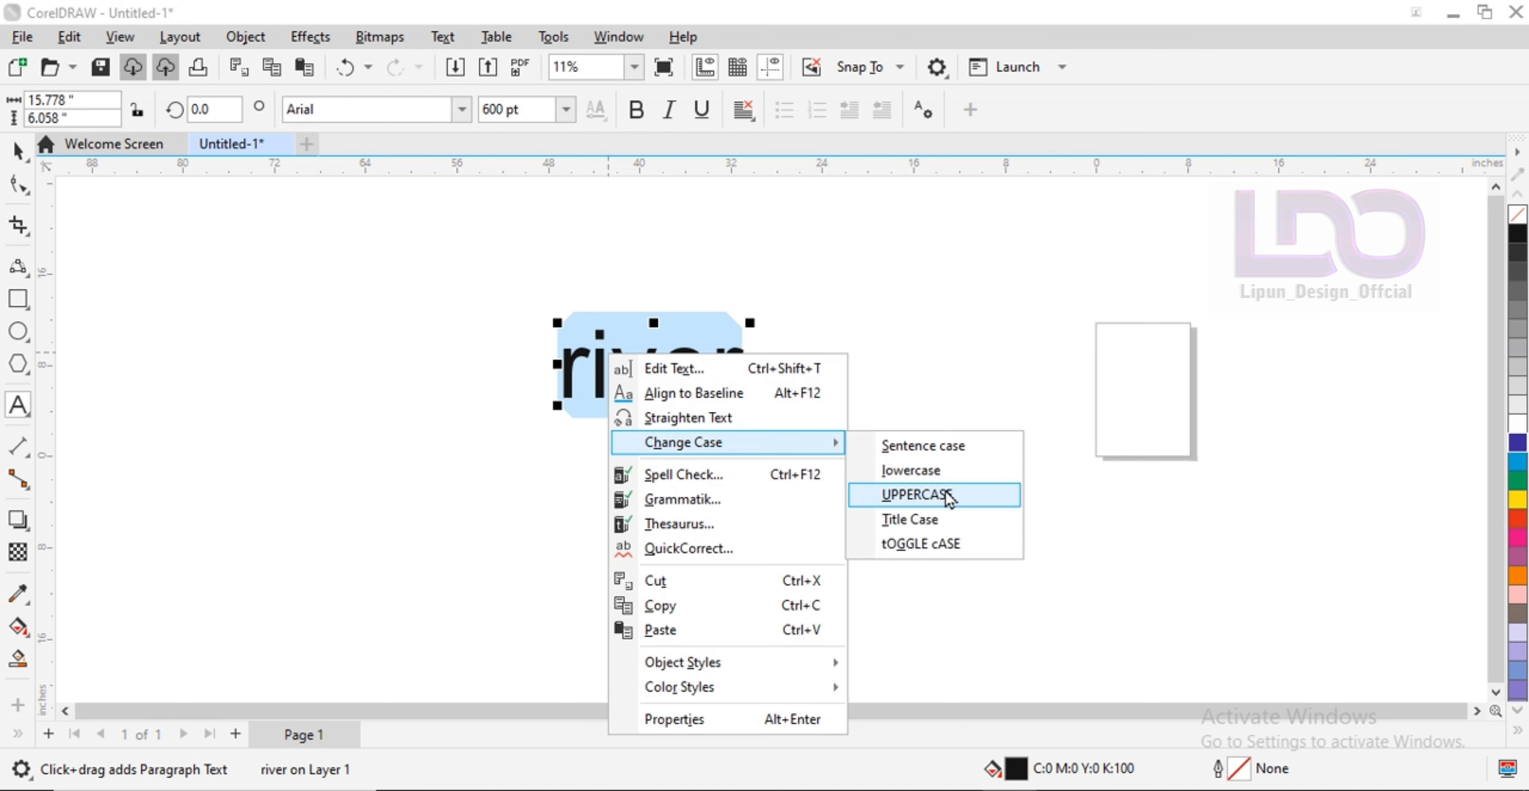
left_click(950, 498)
Set the font of the RIVER text to Arial Black.
left_click(468, 115)
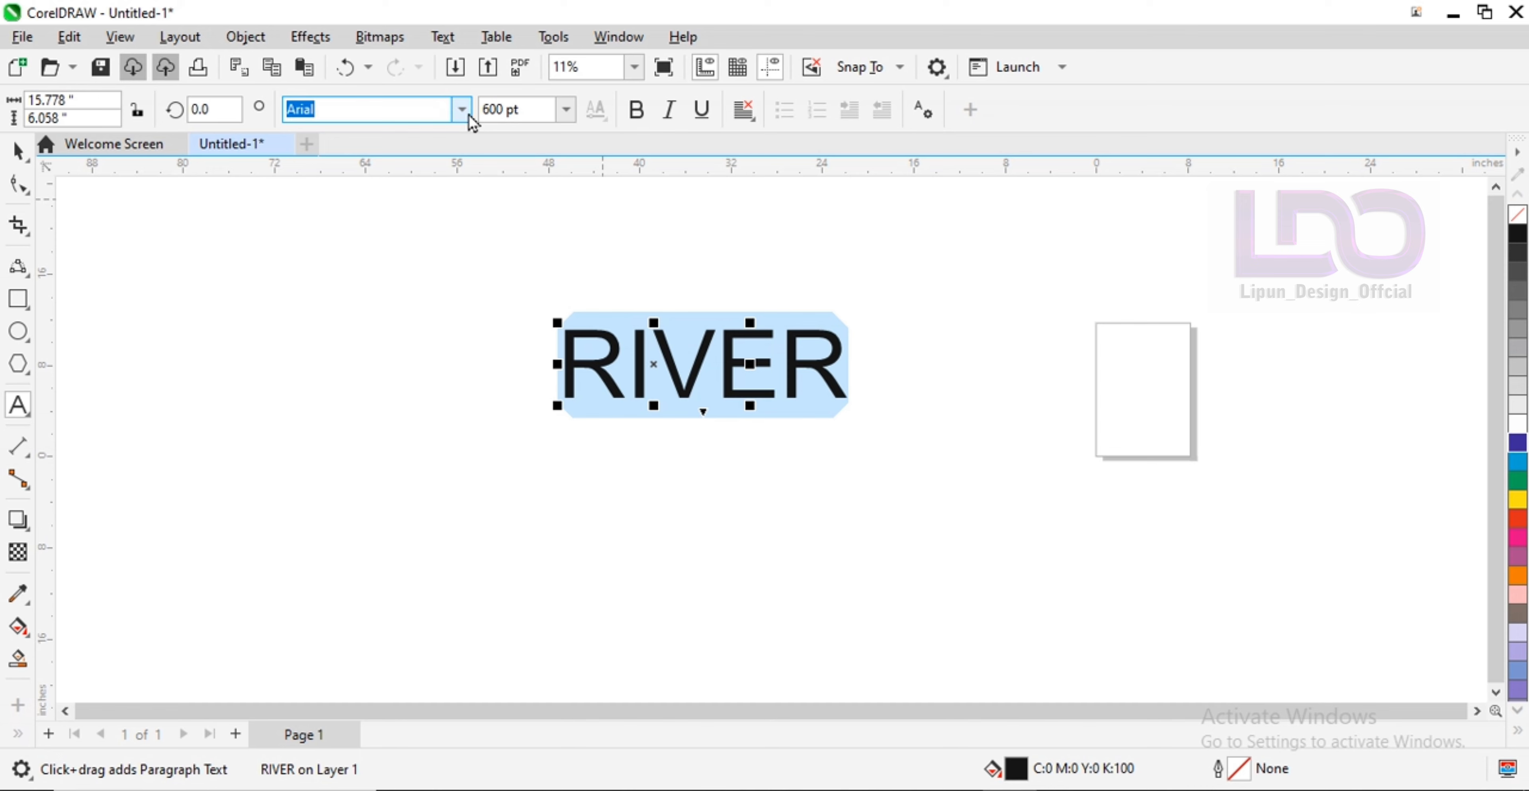
left_click(469, 115)
left_click(375, 182)
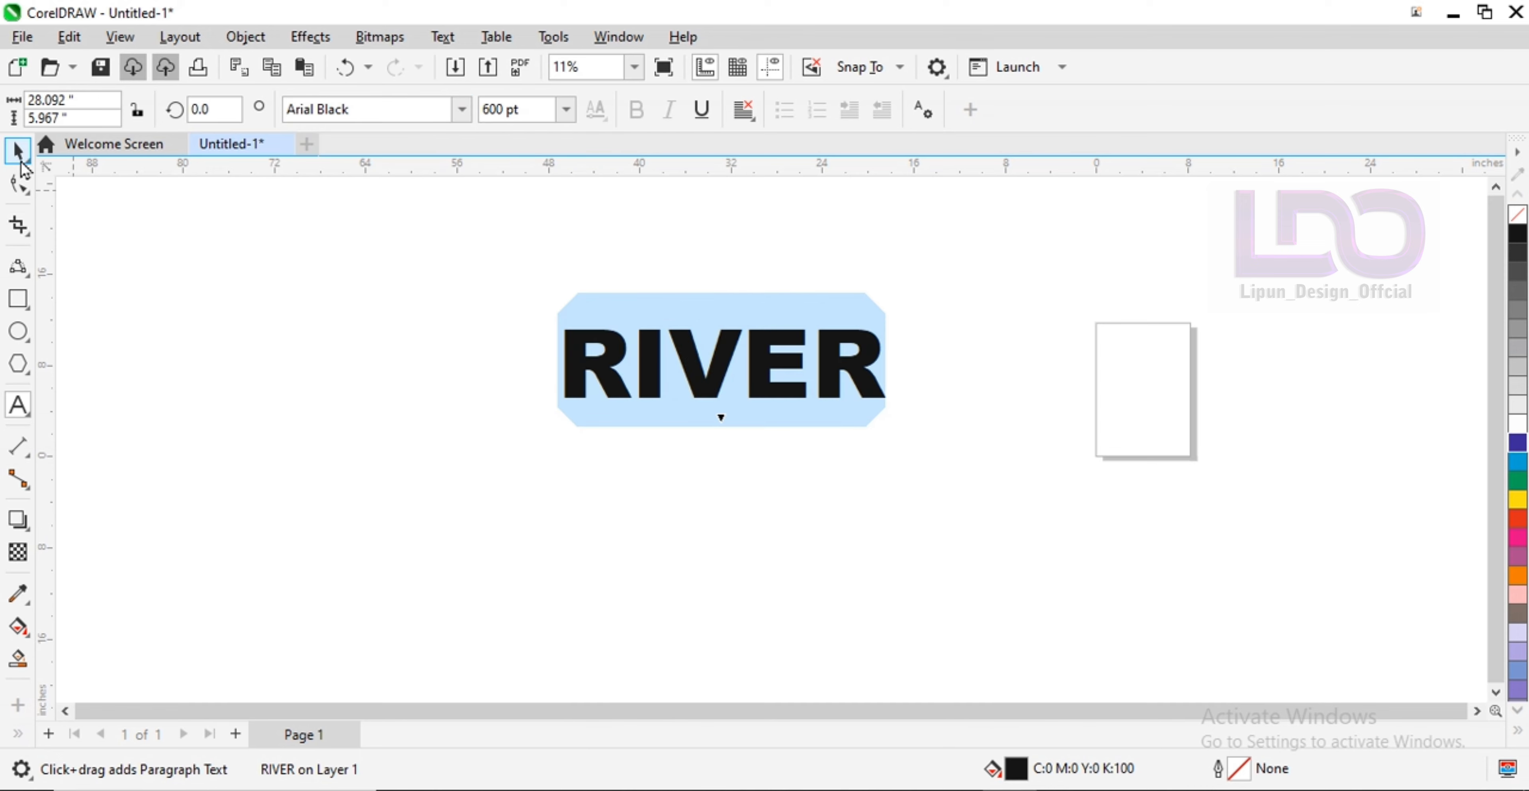
Enlarge the RIVER text to about 63.1 by 13.4 inches and move it slightly down.
left_click(20, 155)
left_click_drag(552, 409, 232, 470)
left_click_drag(546, 444, 643, 409)
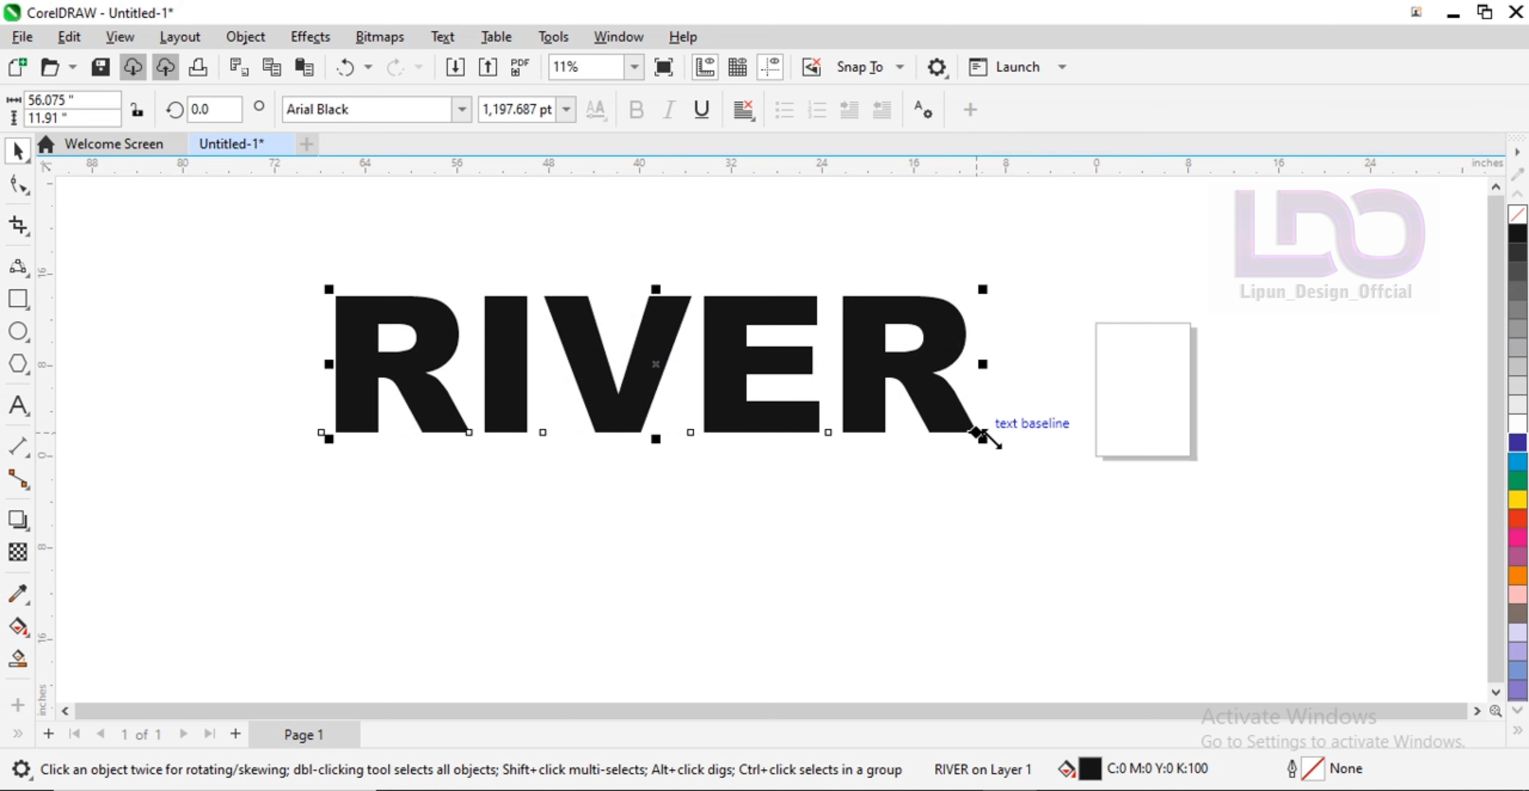
left_click_drag(997, 436, 1073, 501)
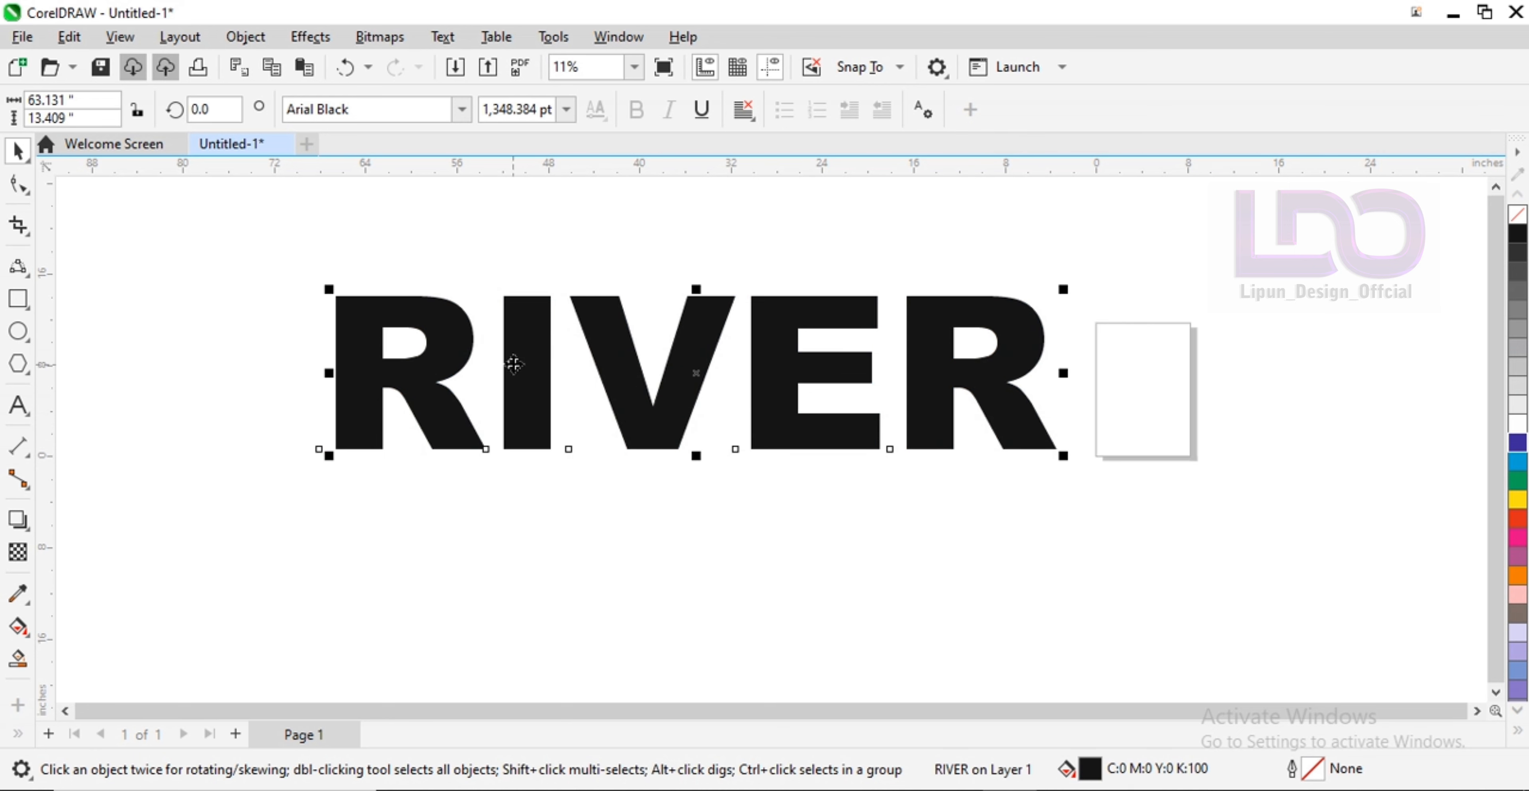
left_click_drag(514, 364, 521, 403)
key("Escape")
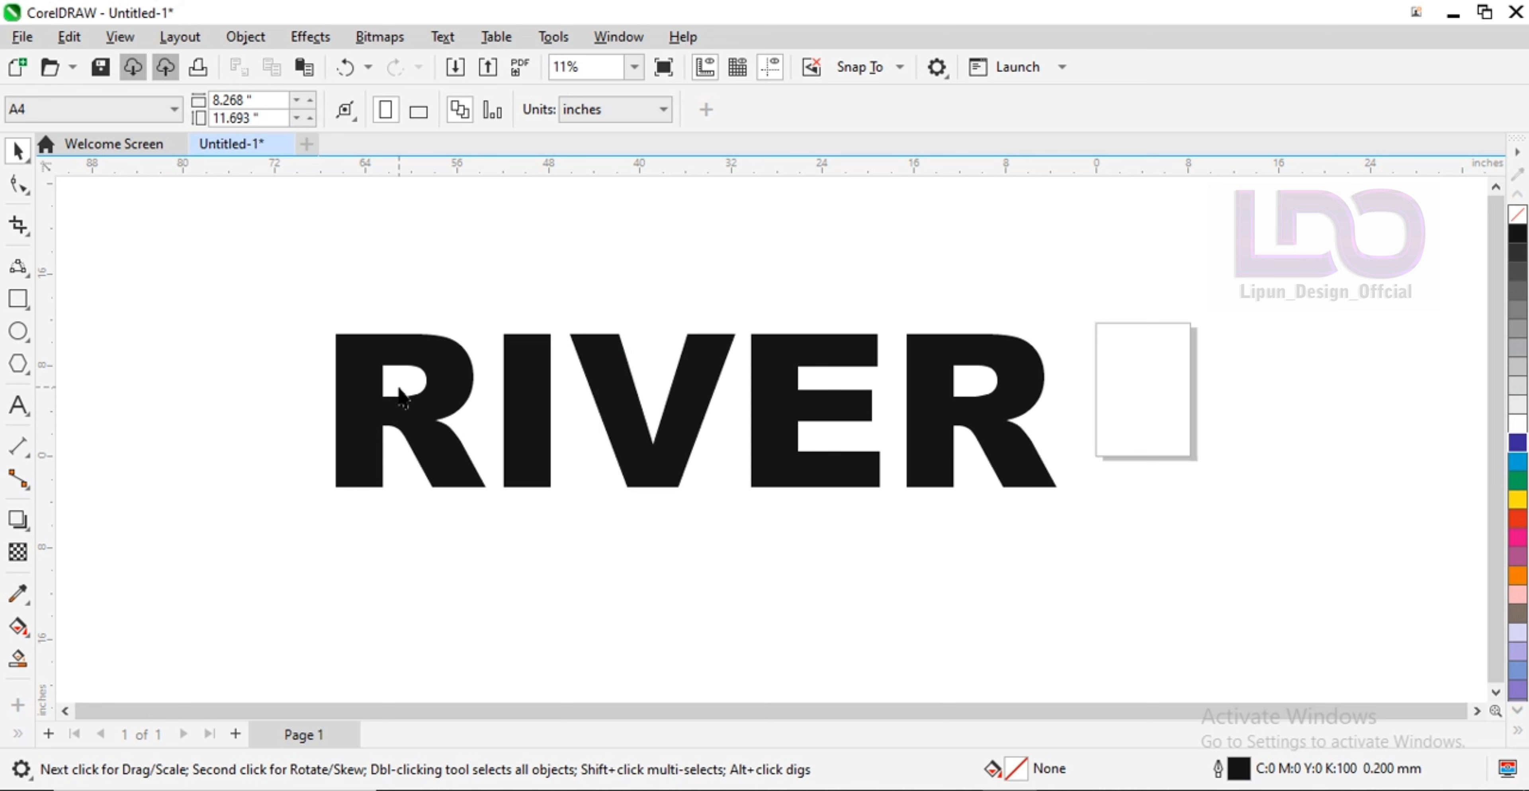
Give the RIVER text a white fill and a black outline.
left_click(400, 397)
left_click(1518, 423)
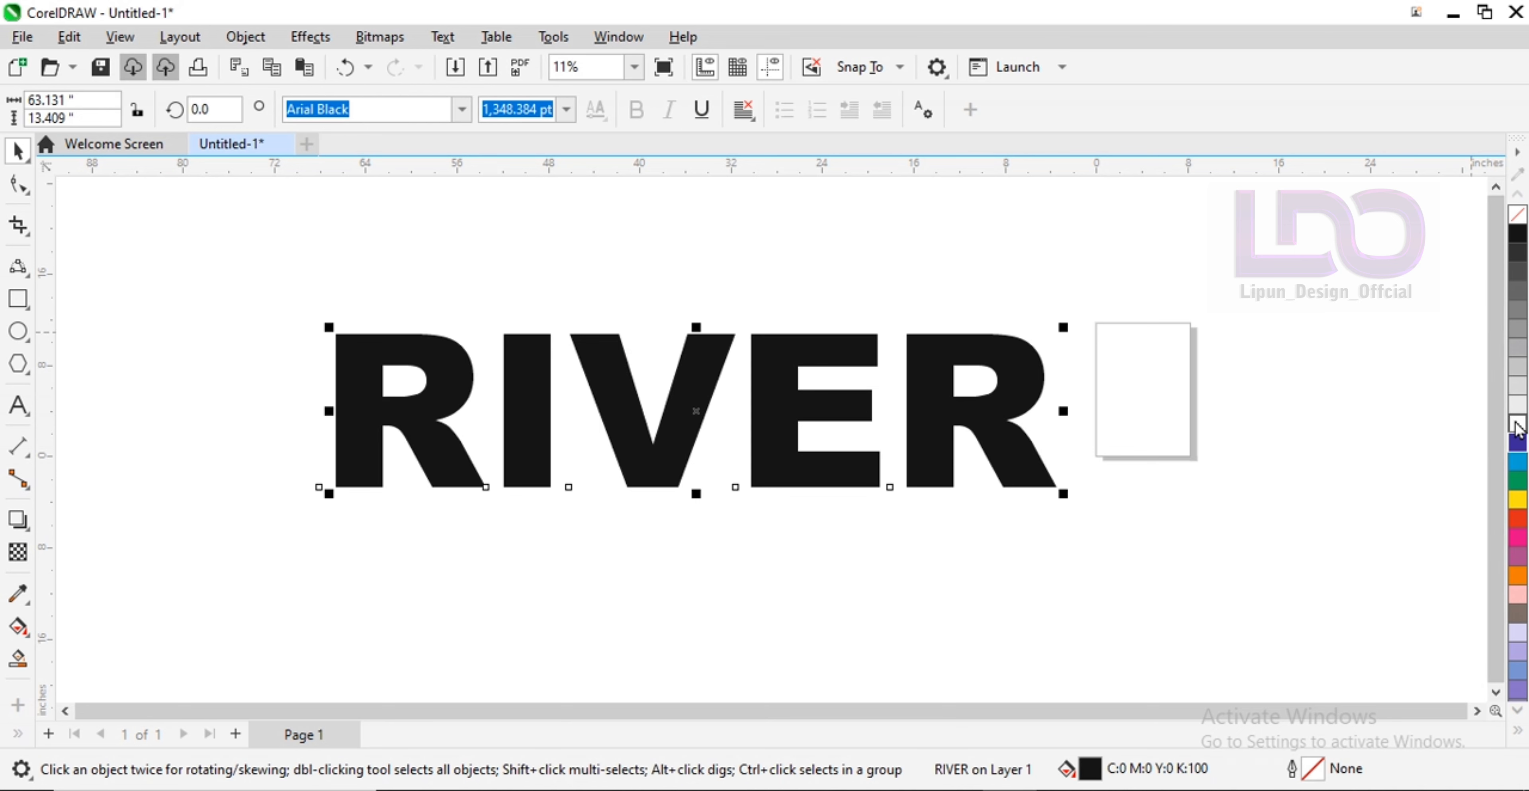
right_click(1519, 245)
left_click(748, 263)
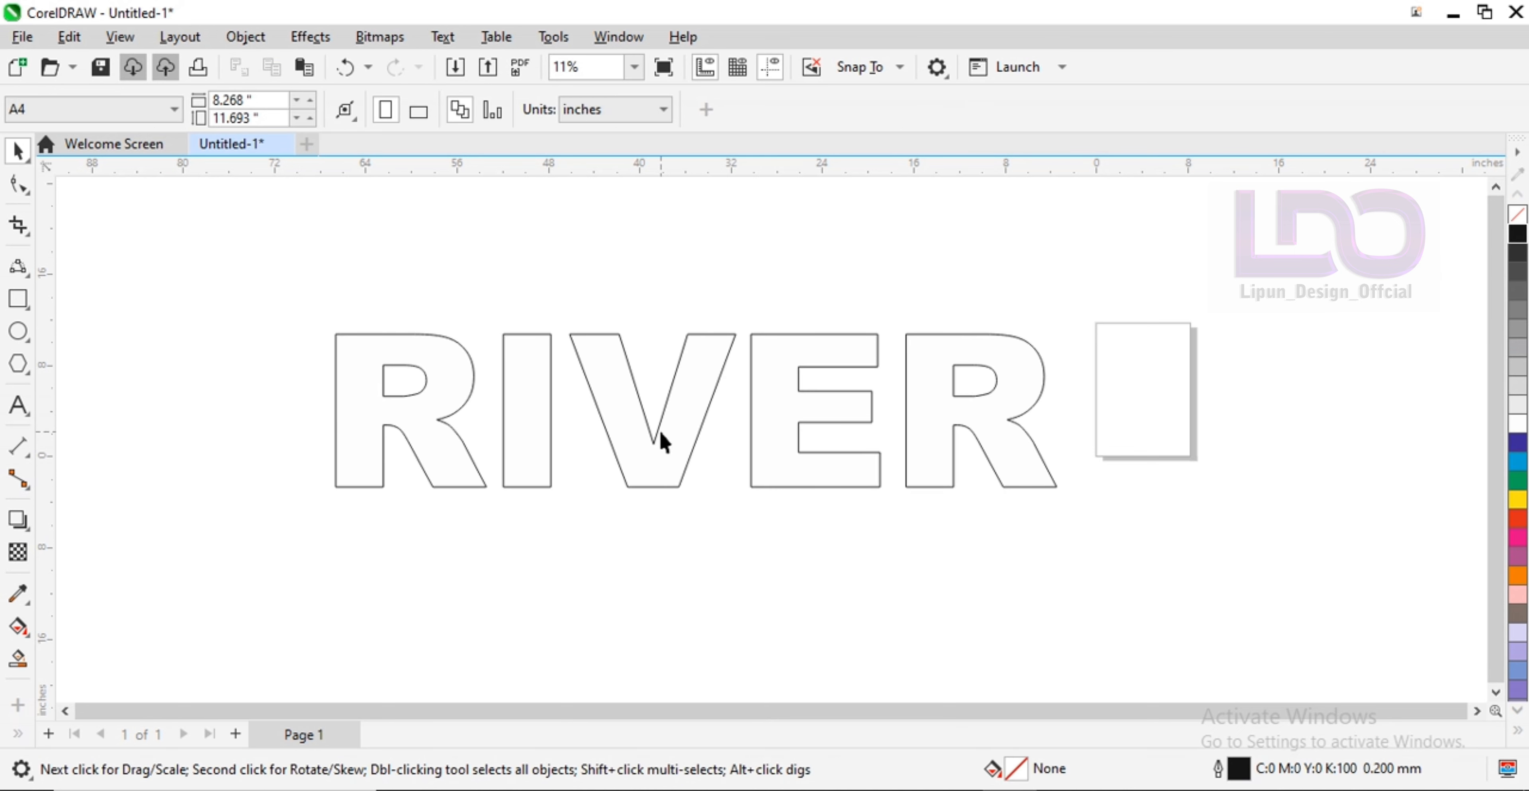
Draw a 3-point curve across RIVER from the upper-left corner of the first R to the lower-right foot of the last R.
left_click(665, 444)
left_click(18, 266)
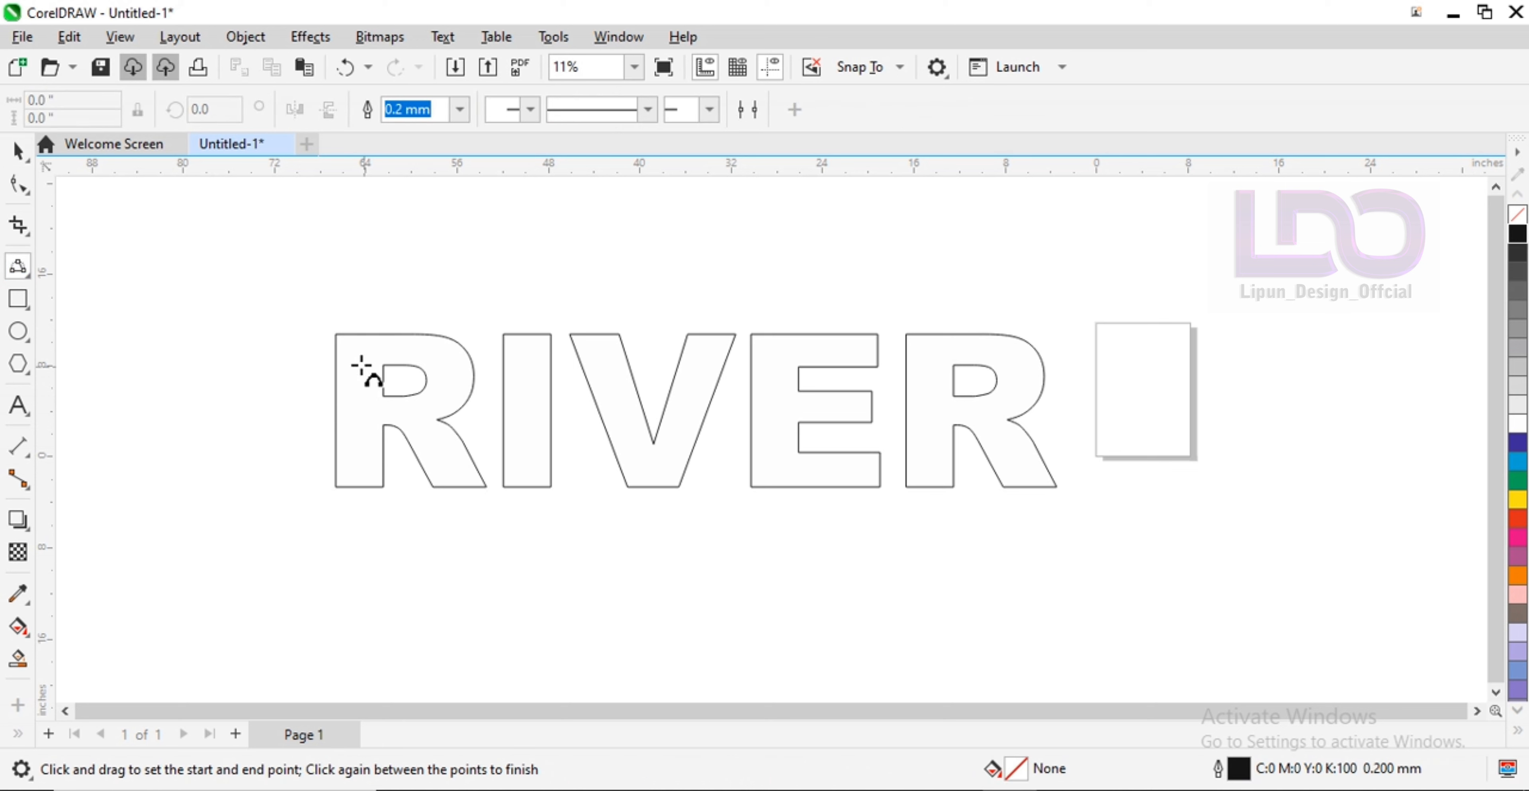
left_click_drag(336, 337, 1058, 485)
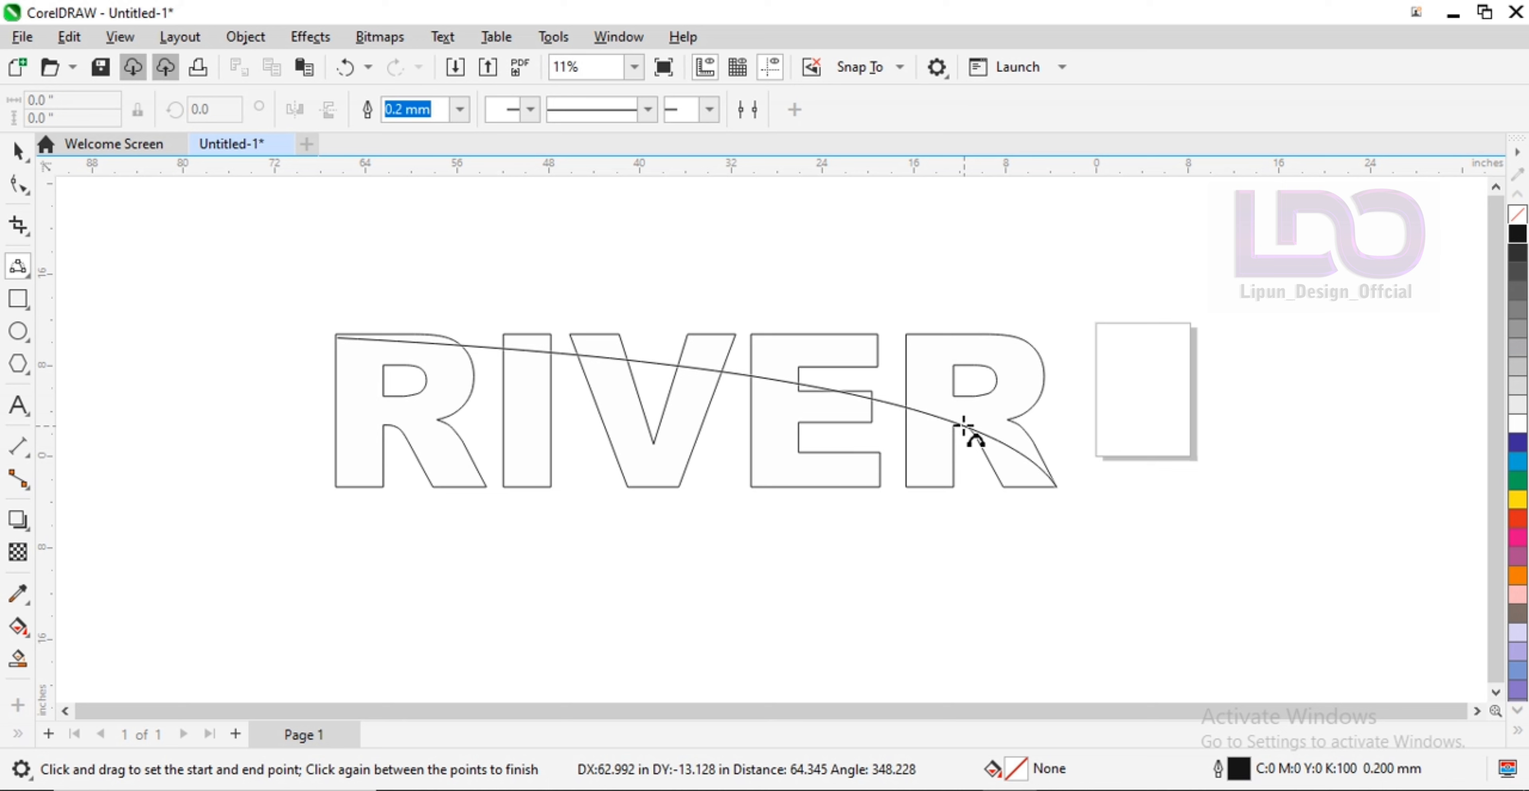
left_click(1002, 425)
Reshape the curve into a gentle S-wave through the middle of the letters by repositioning the handles at both end nodes.
left_click(16, 191)
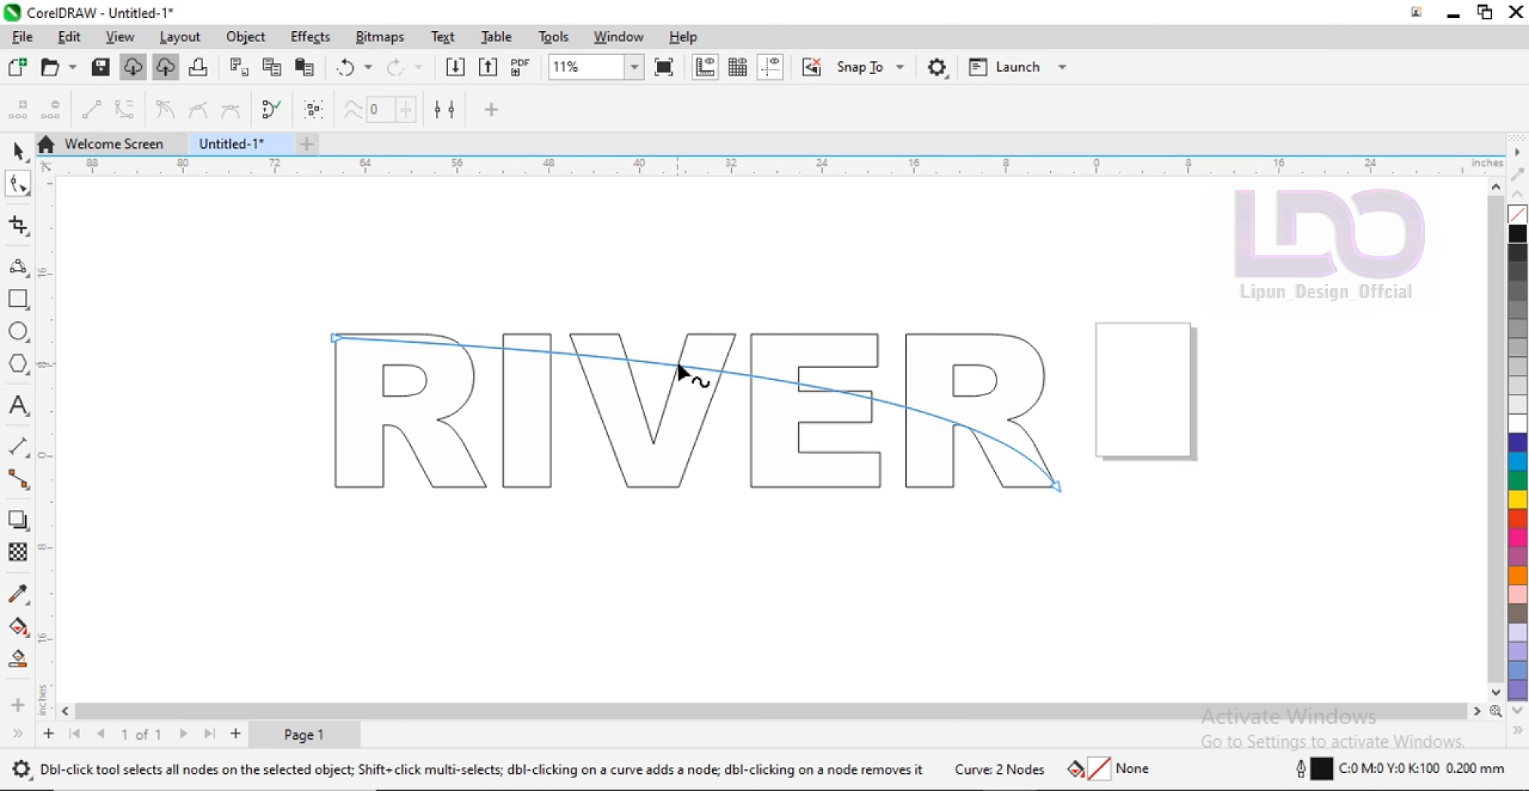
left_click(699, 369)
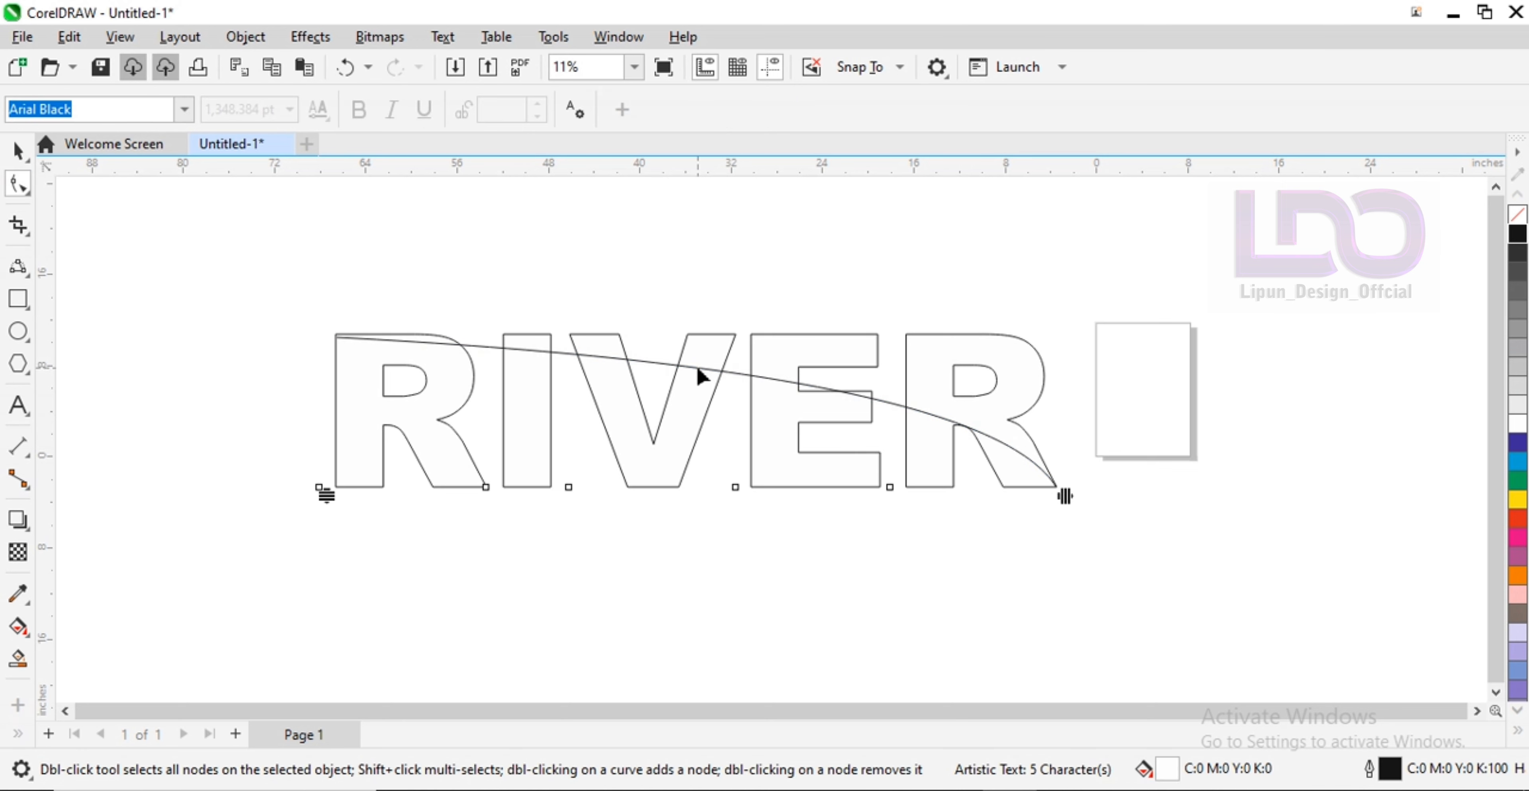
left_click(713, 368)
left_click(702, 369)
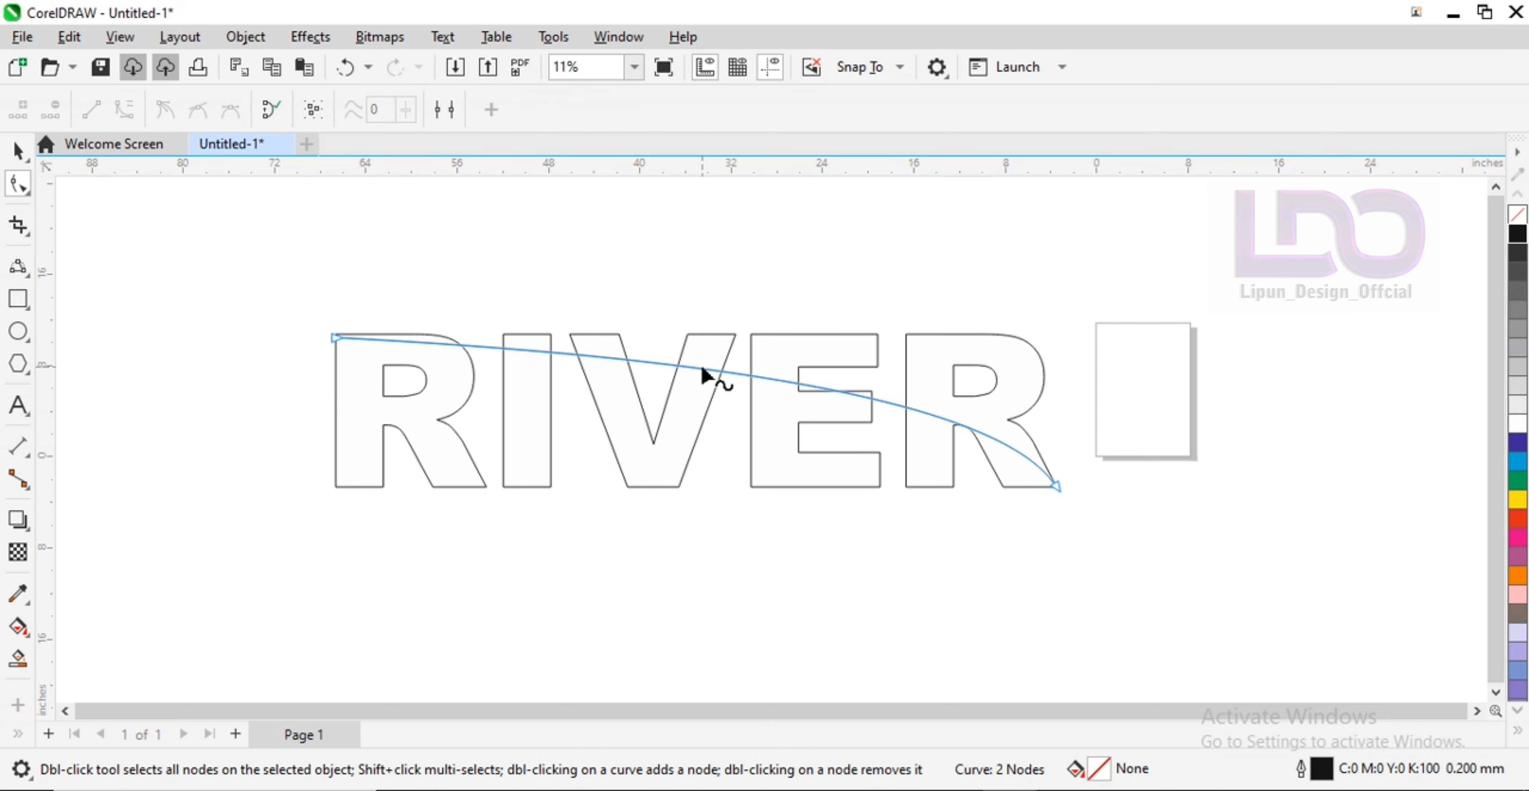
scroll(703, 370, "up", 1)
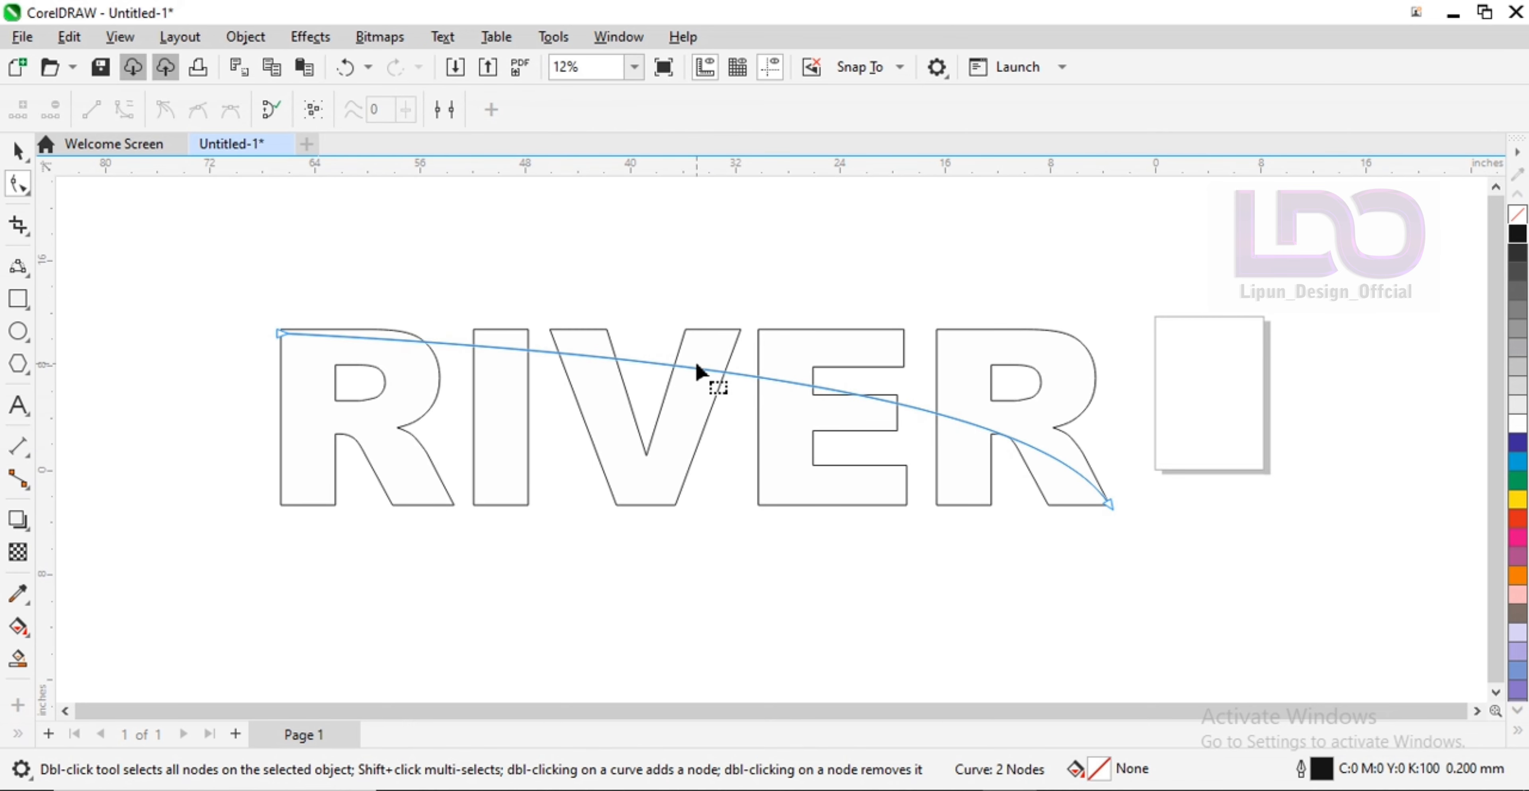
left_click(696, 364)
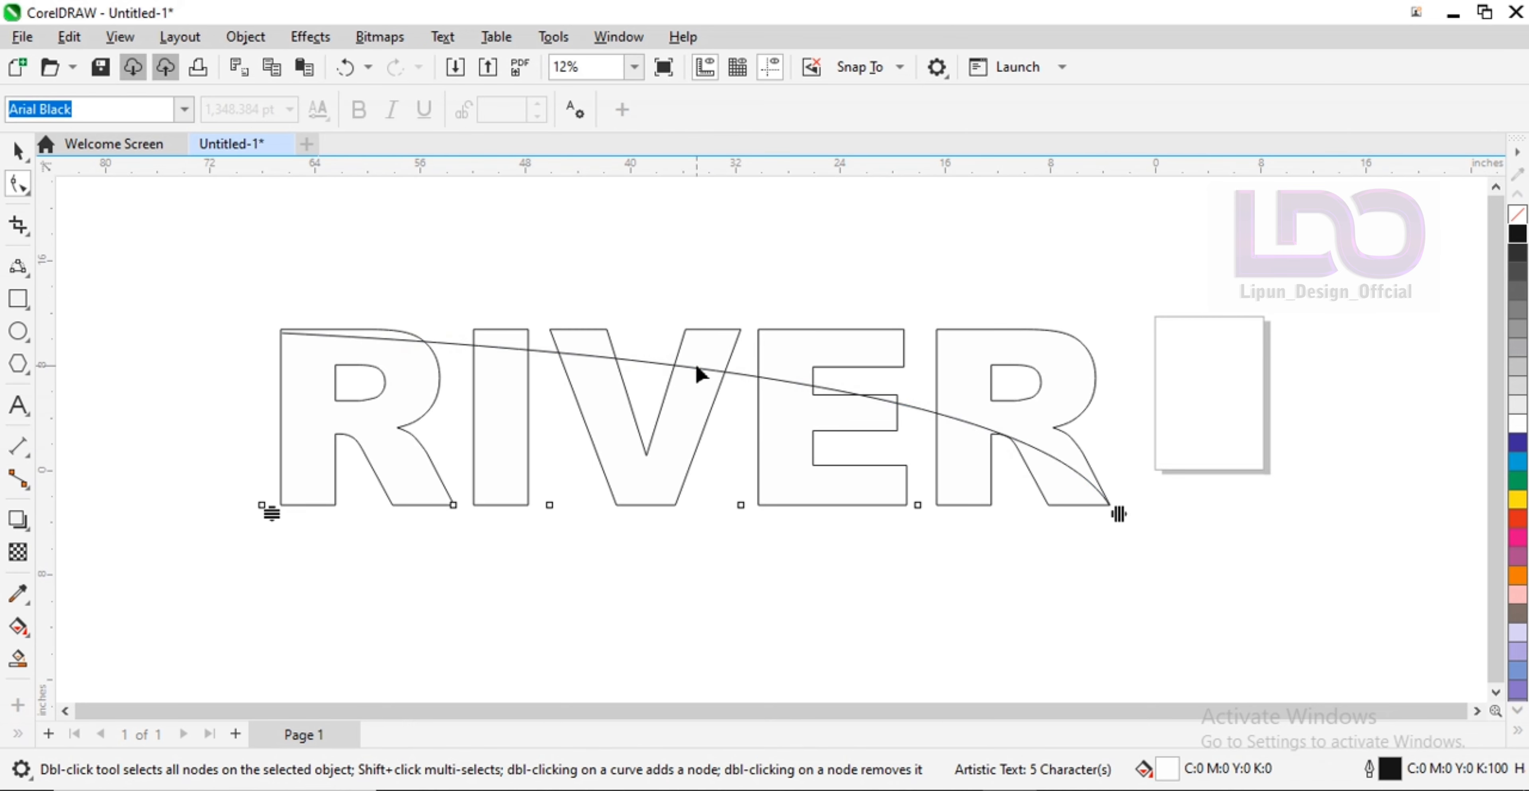
left_click(699, 369)
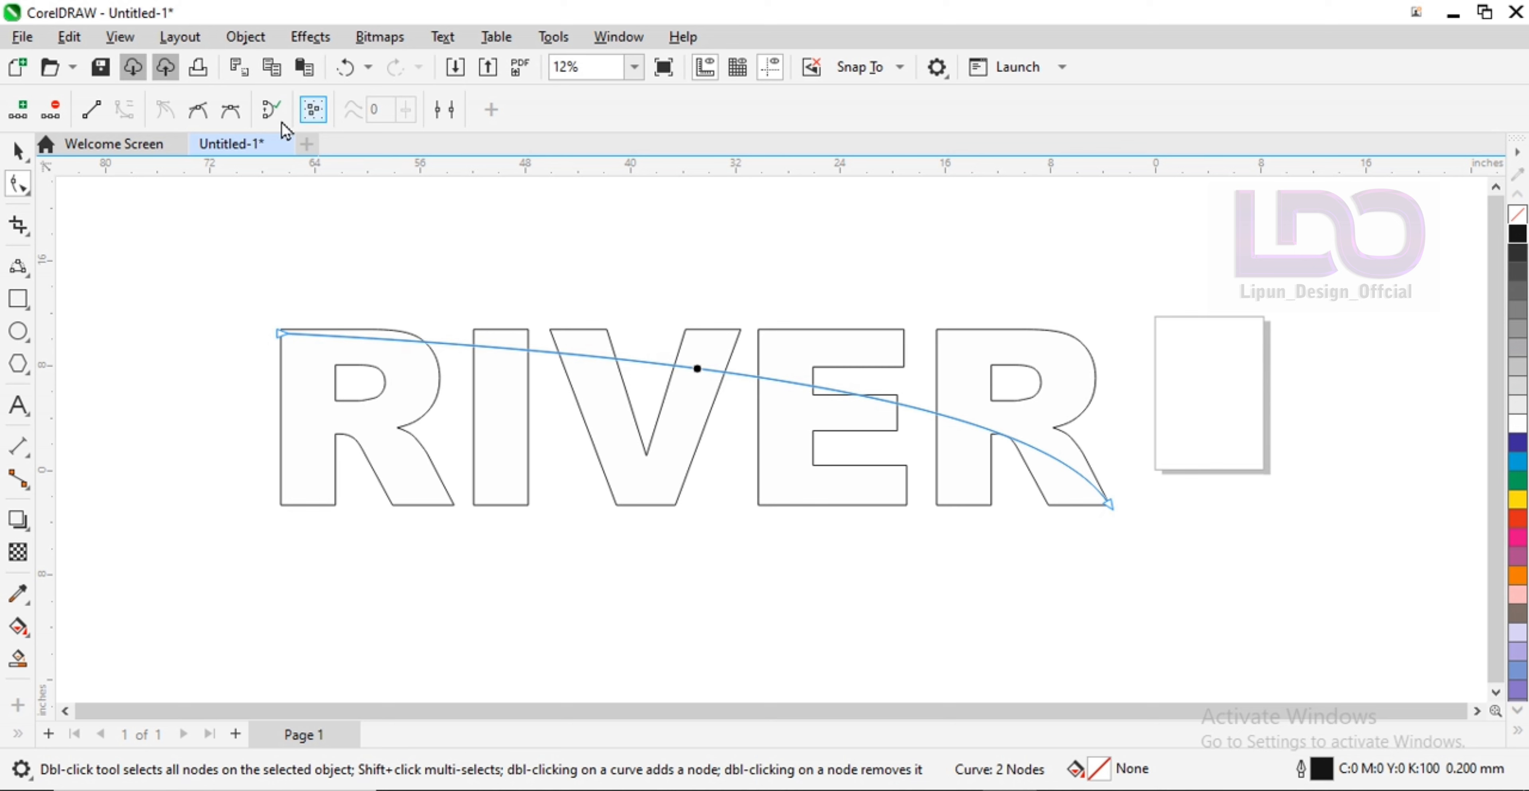
left_click(198, 109)
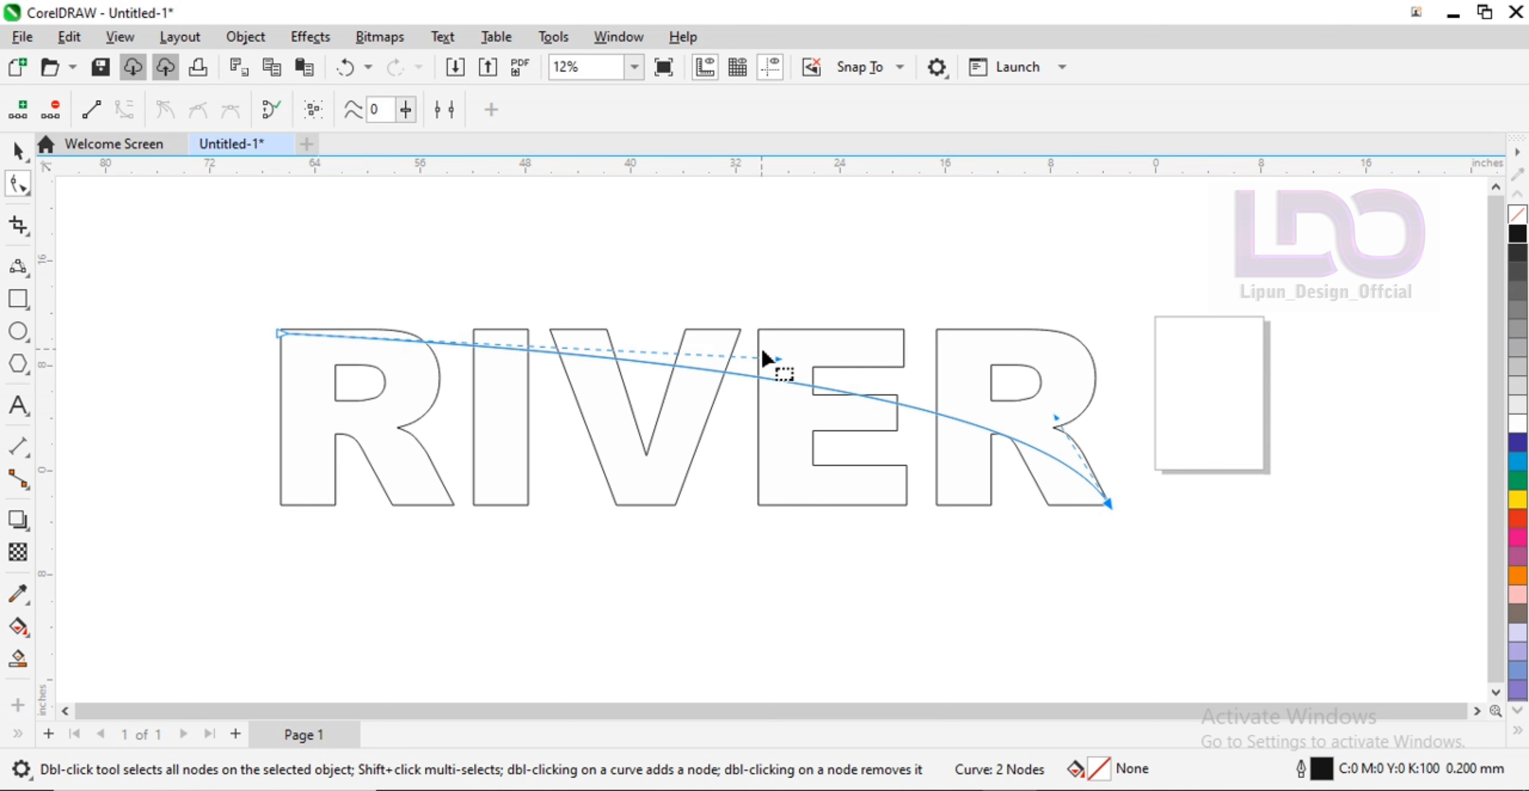
left_click_drag(778, 359, 443, 525)
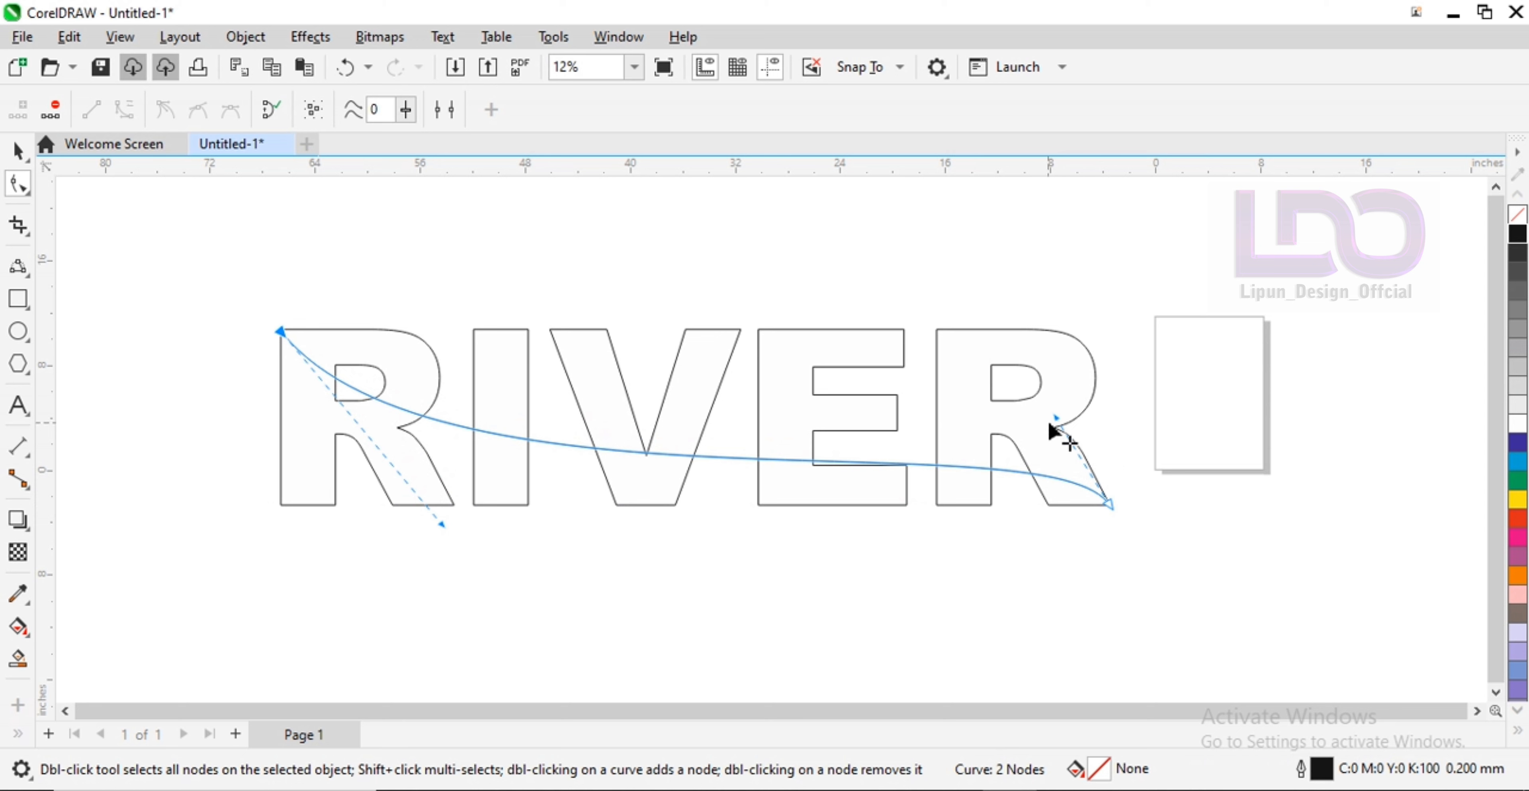
left_click_drag(1056, 420, 1024, 280)
Split the RIVER letters along the wavy curve using Back Minus Front on the text and the curve.
left_click(17, 150)
left_click(301, 341)
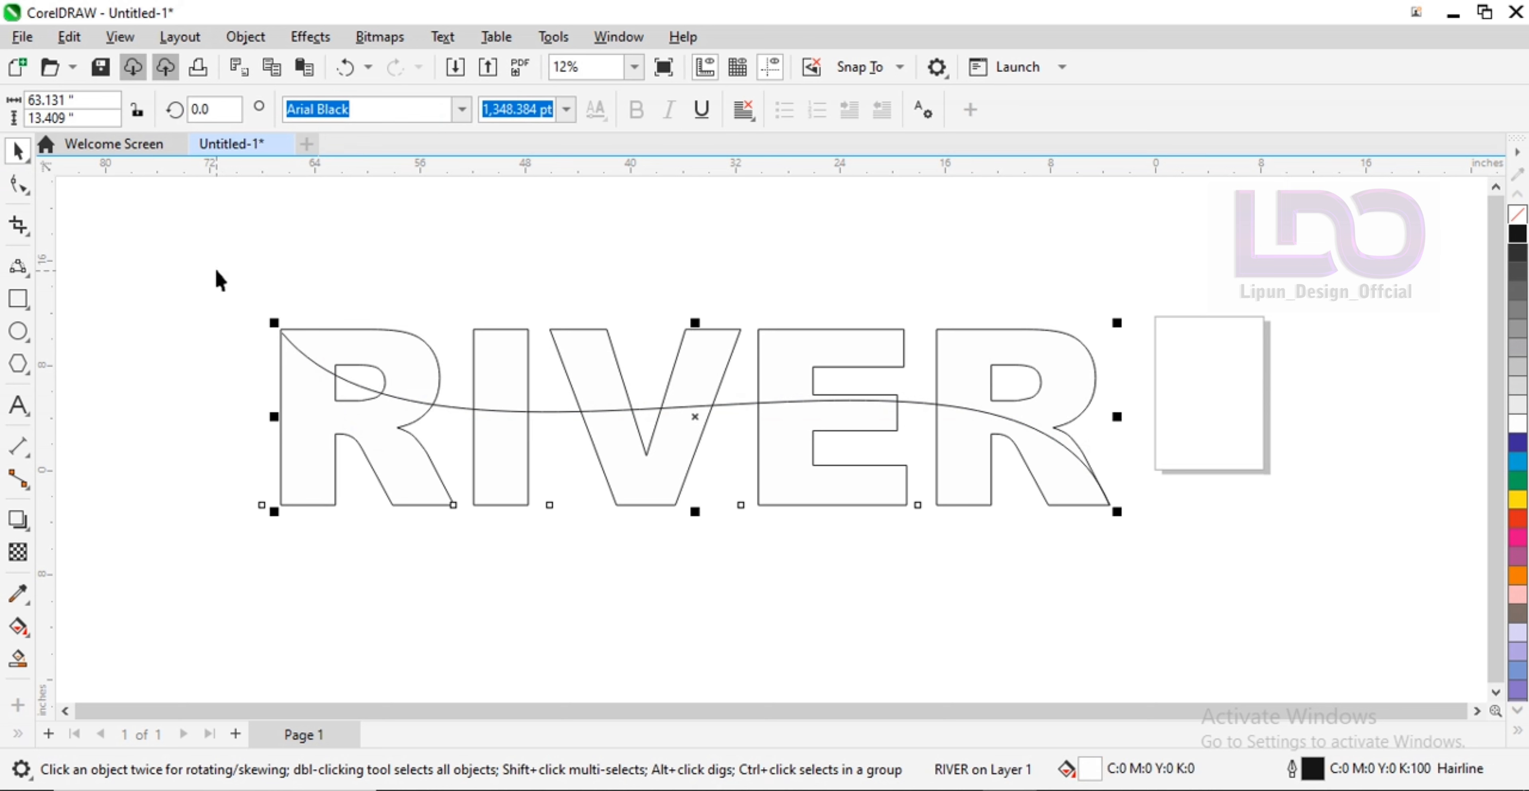
left_click_drag(161, 245, 1224, 617)
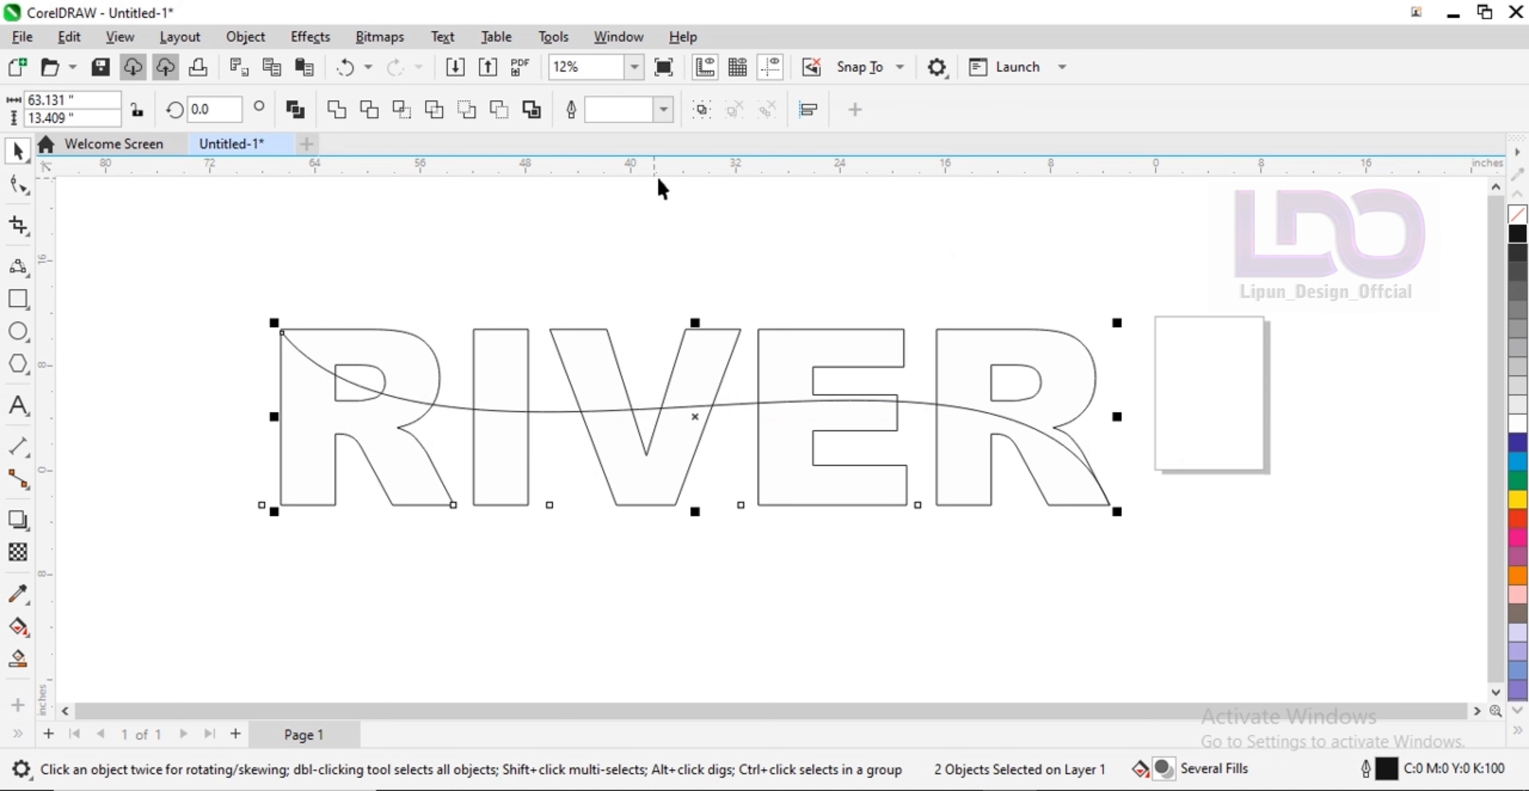
left_click(500, 110)
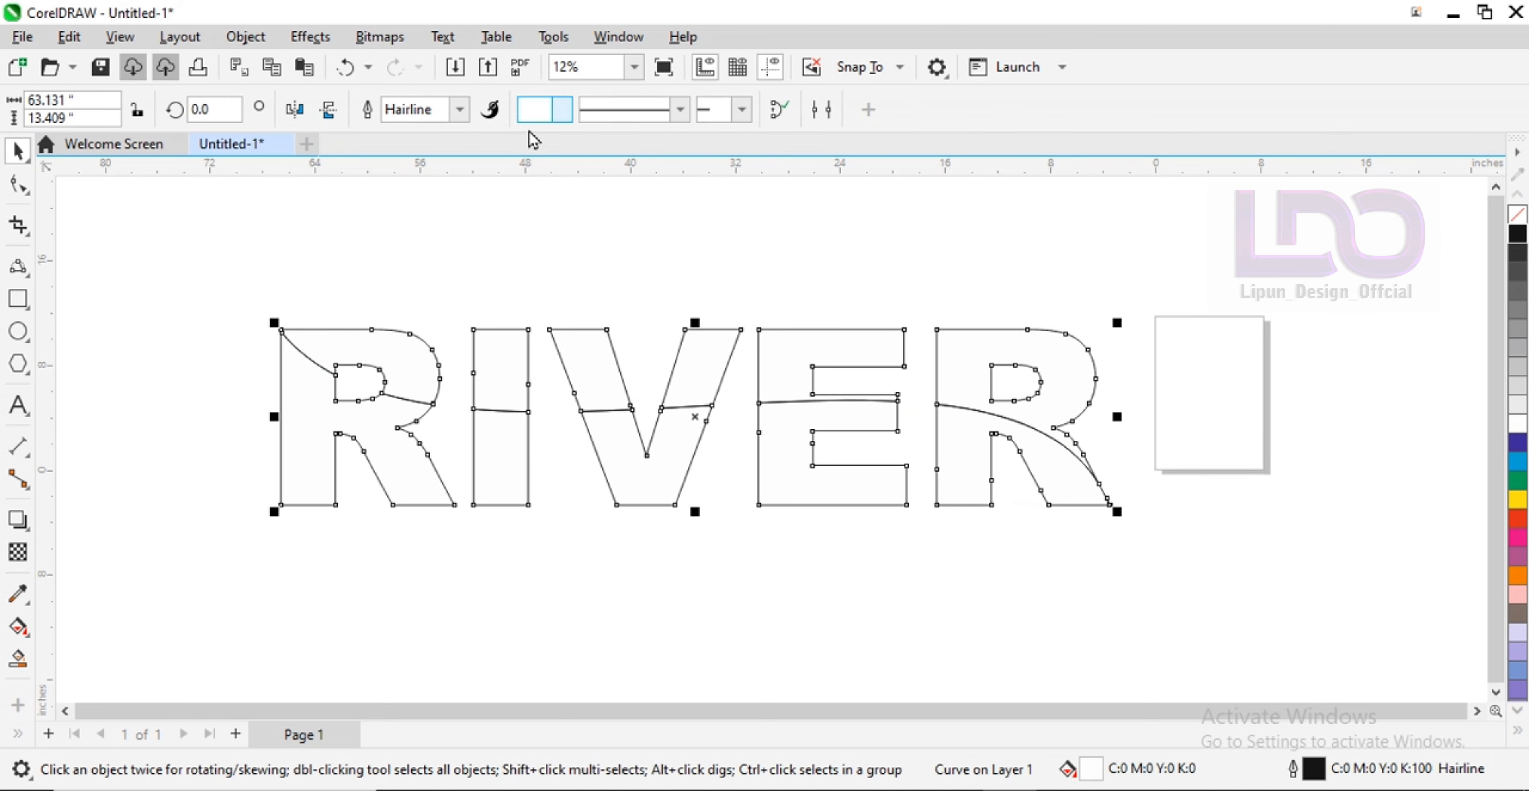
left_click_drag(144, 232, 1194, 541)
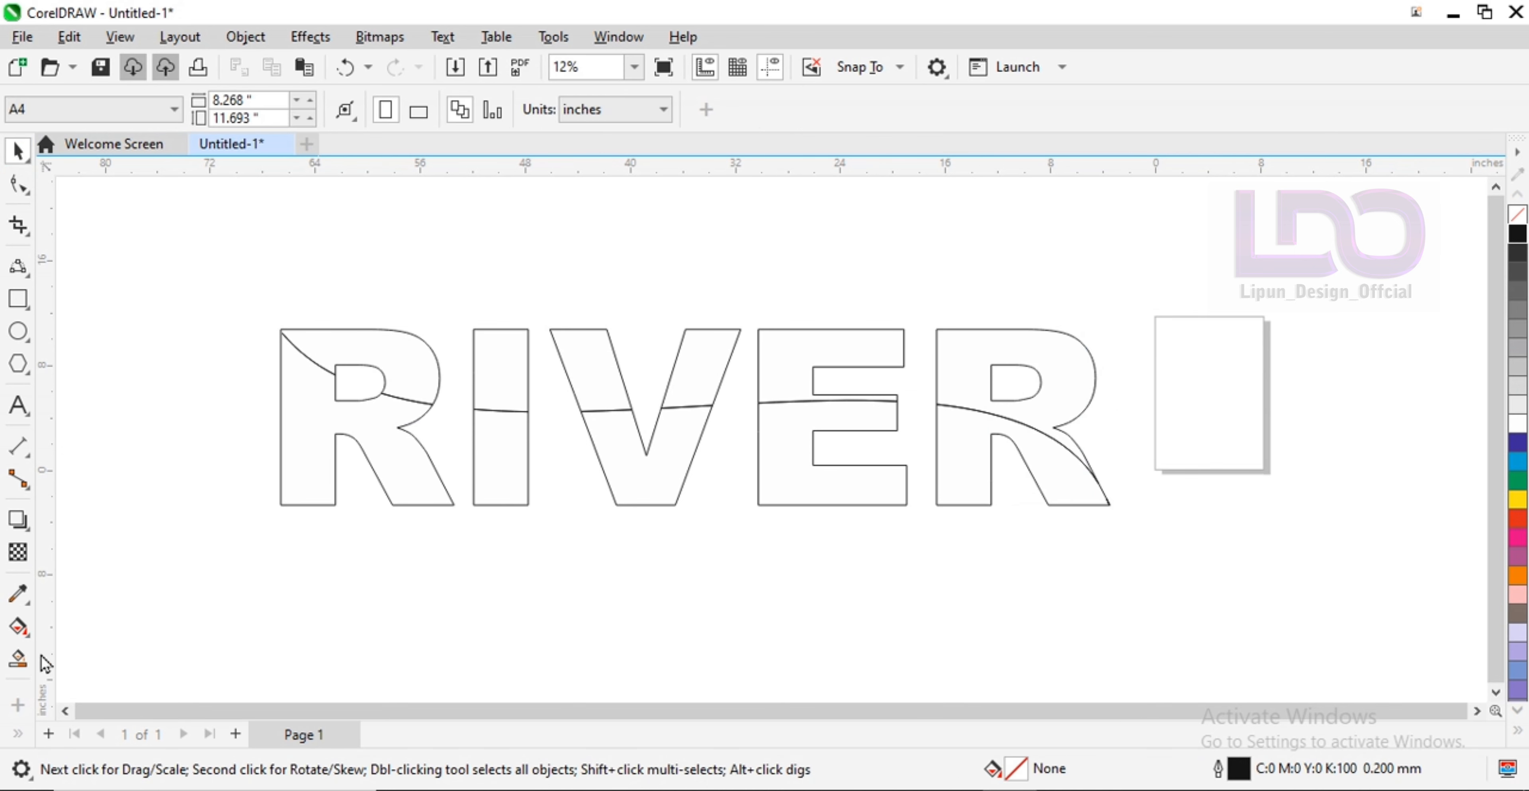
Try to fill the lower part of the first R using Smart Fill.
left_click(19, 658)
left_click(304, 454)
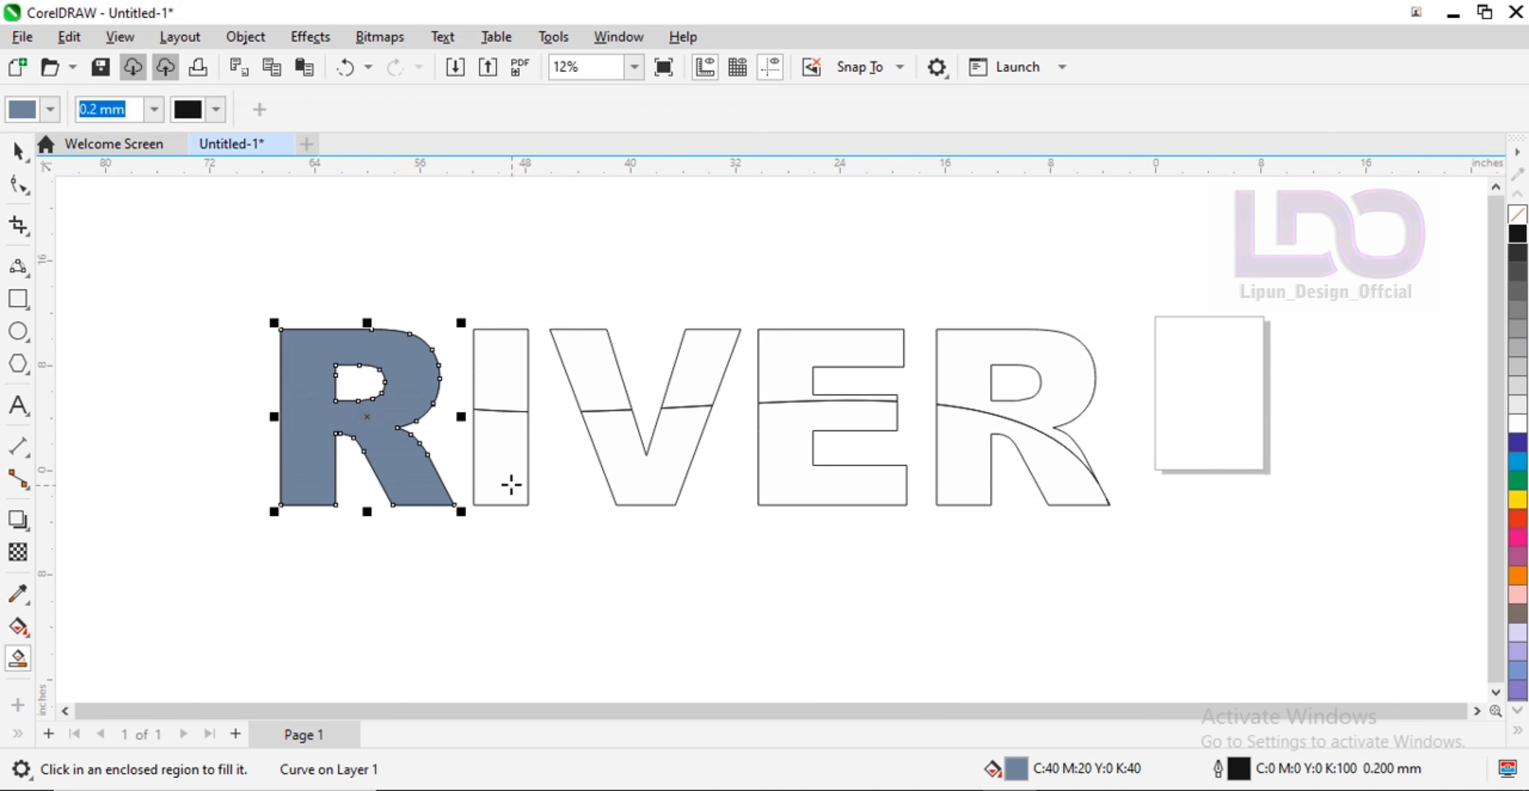
key("ctrl+z")
left_click(17, 152)
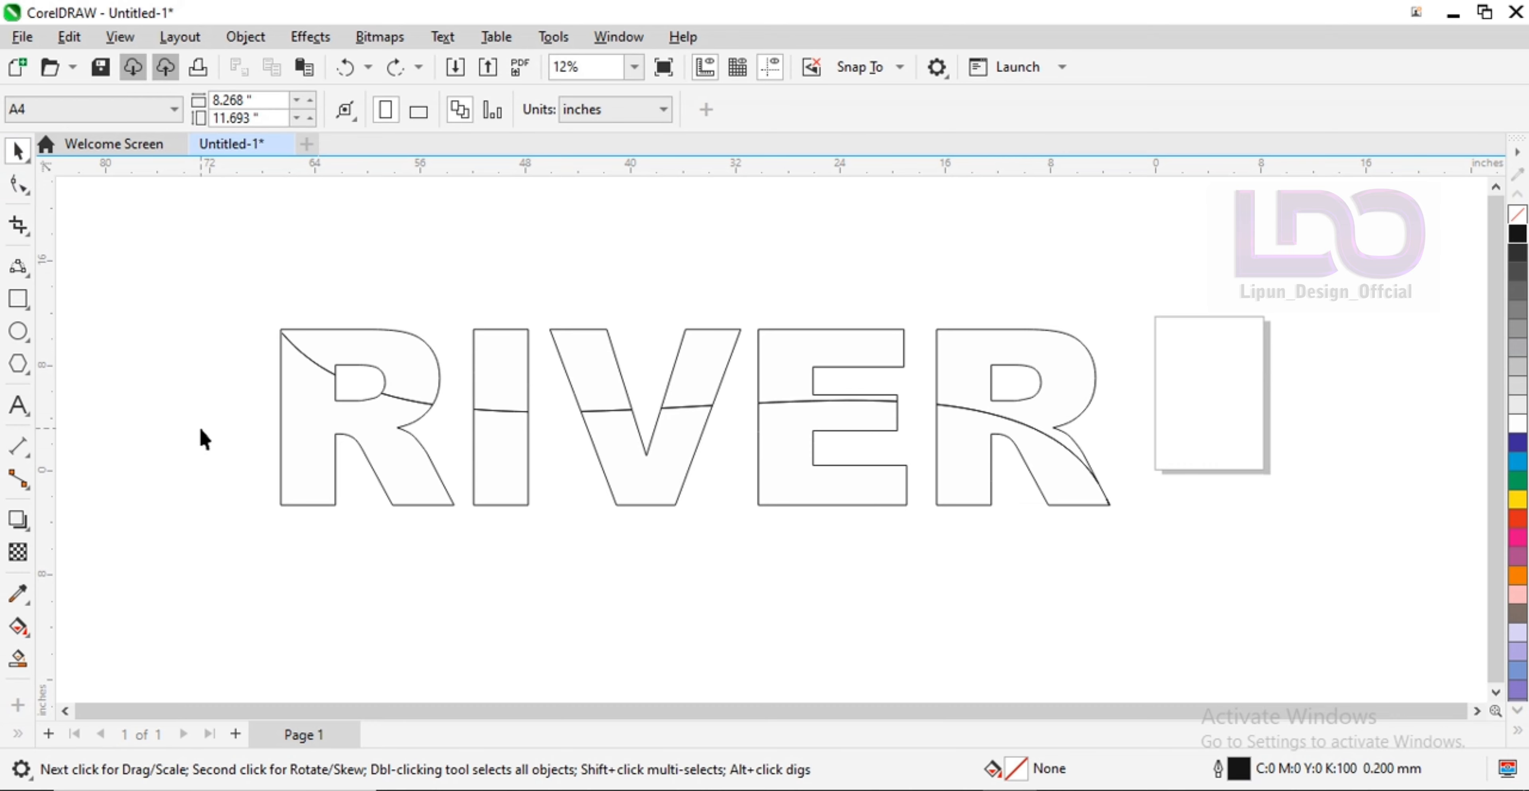
Examine where the dividing curve meets the upper-left corner of the first R.
scroll(254, 338, "up", 2)
scroll(261, 298, "up", 5)
scroll(350, 408, "down", 1)
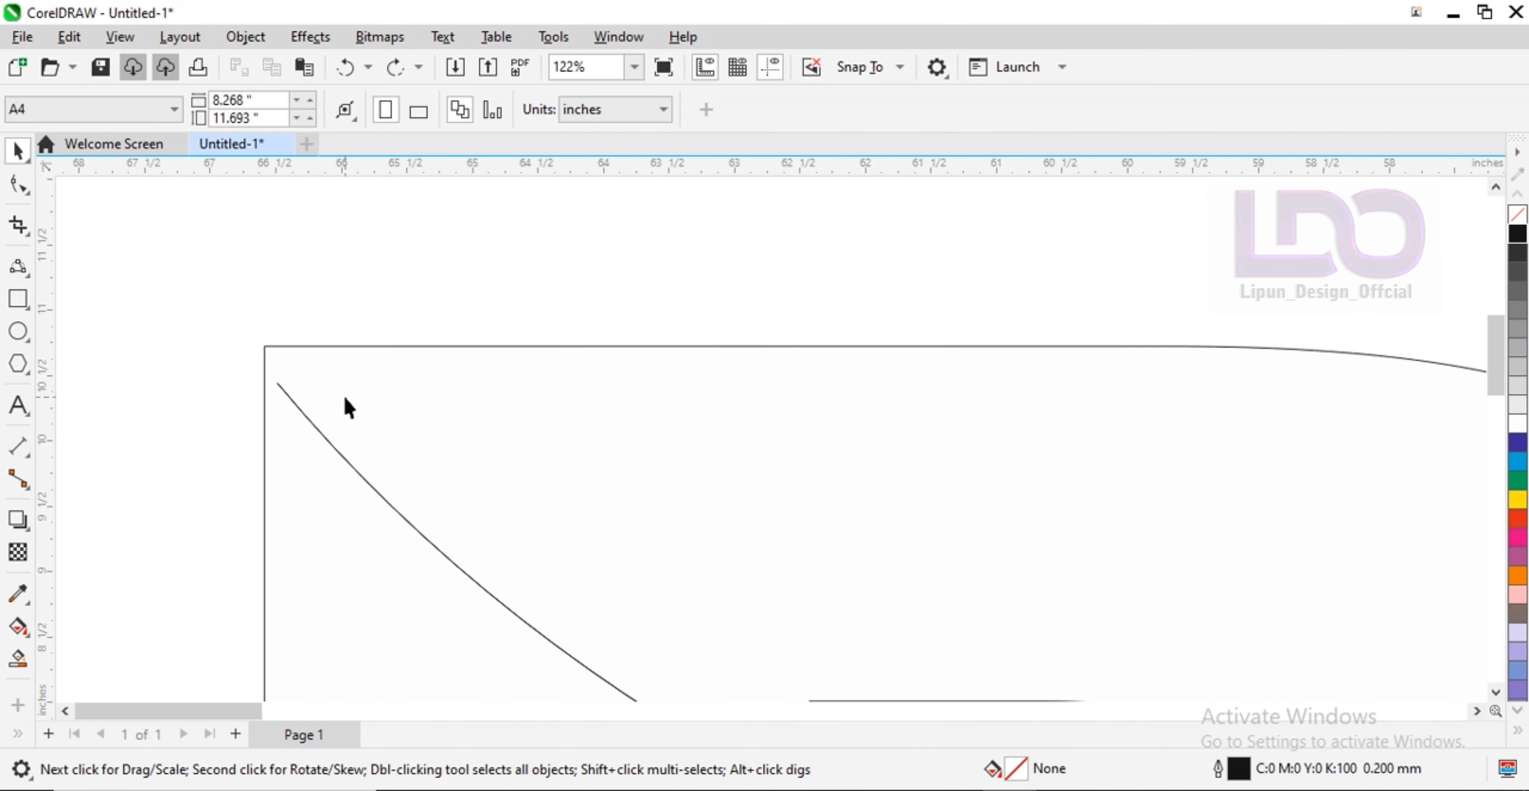
scroll(760, 523, "down", 3)
scroll(760, 523, "down", 3)
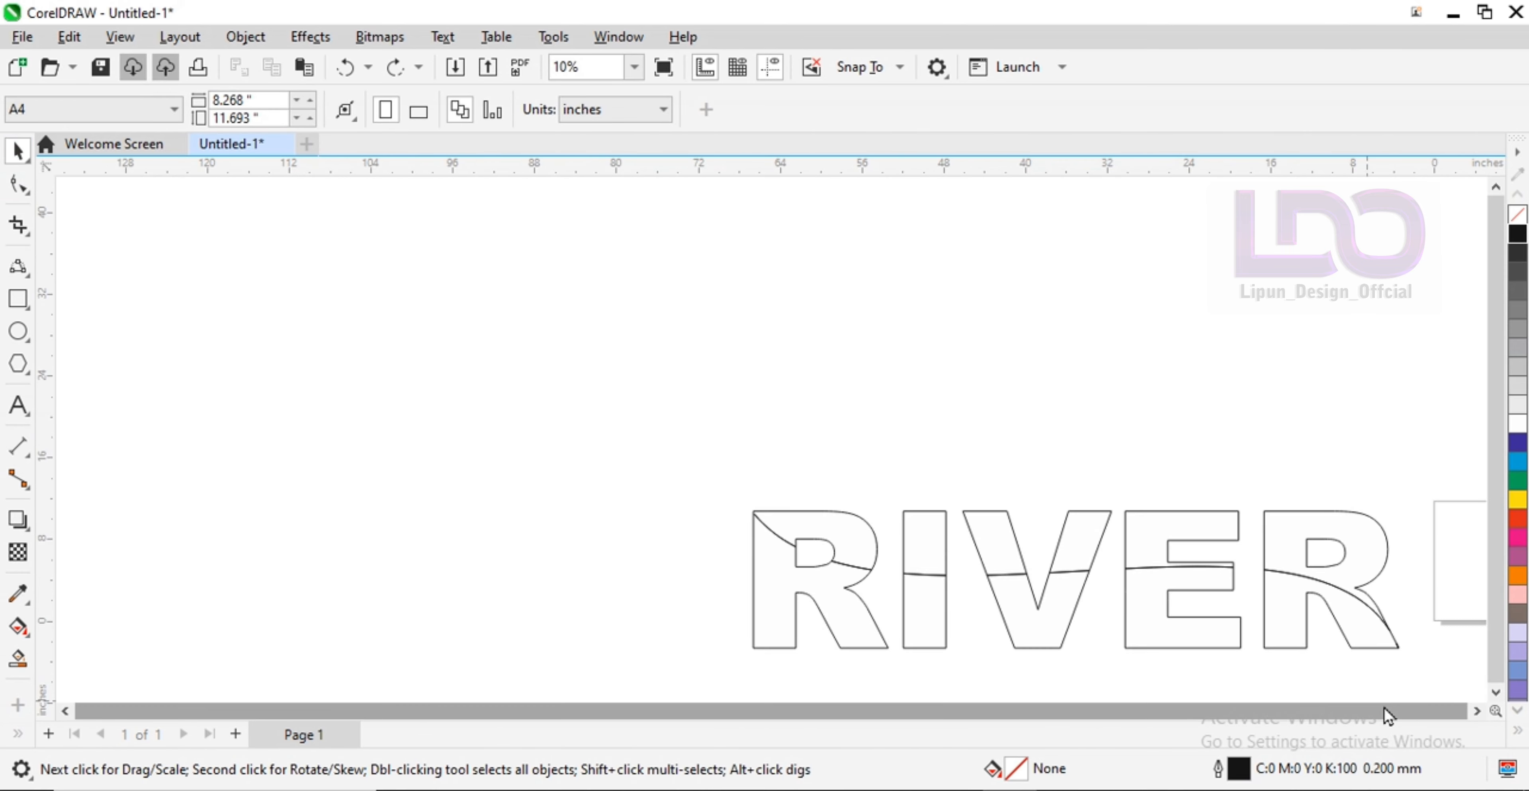
scroll(1415, 689, "up", 2)
scroll(1415, 689, "down", 1)
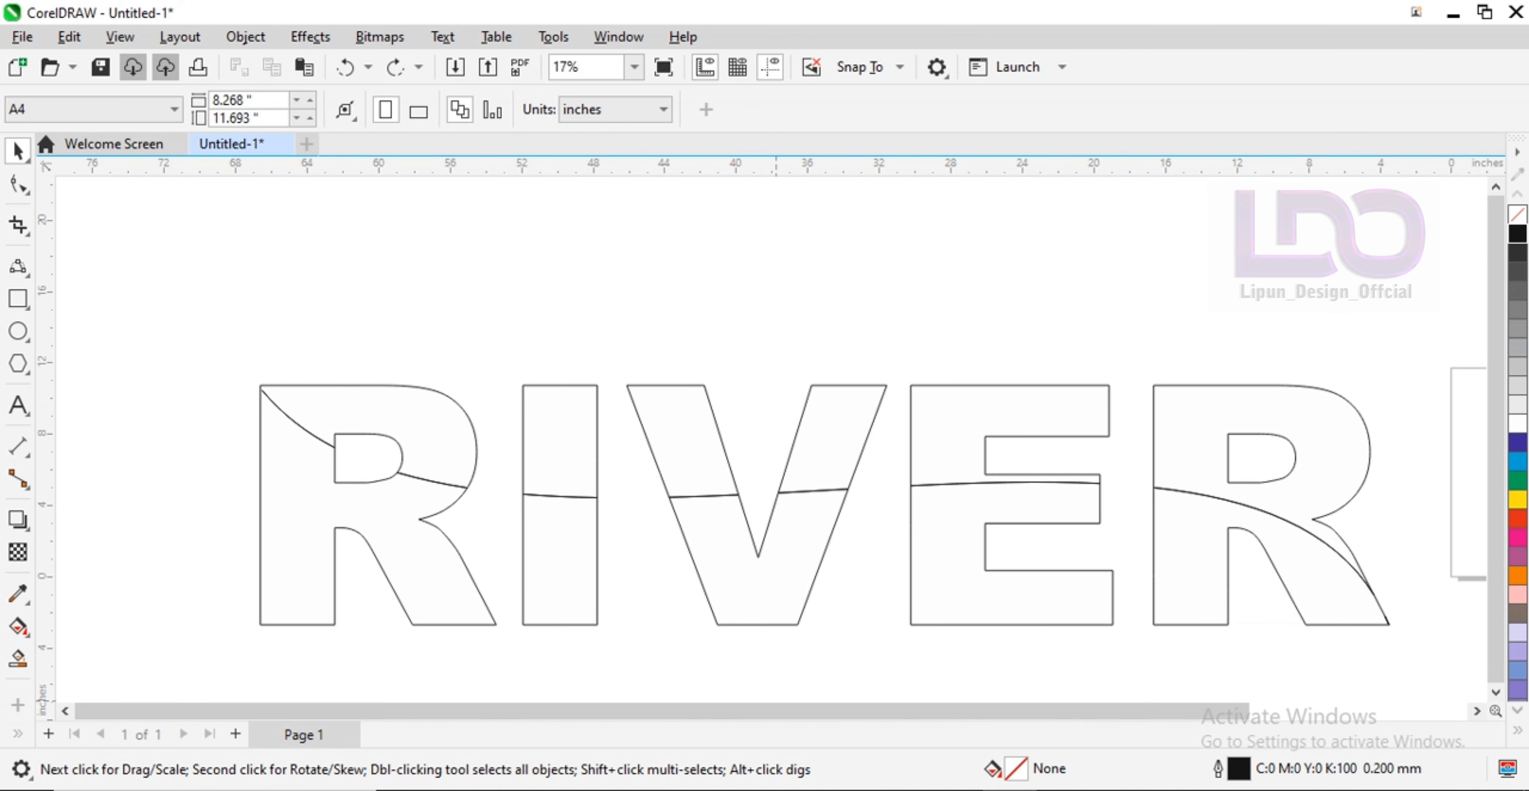
Fill the part below the wavy line in each of the five letters with blue-gray C:40 M:20 Y:0 K:40 using Smart Fill.
left_click(492, 440)
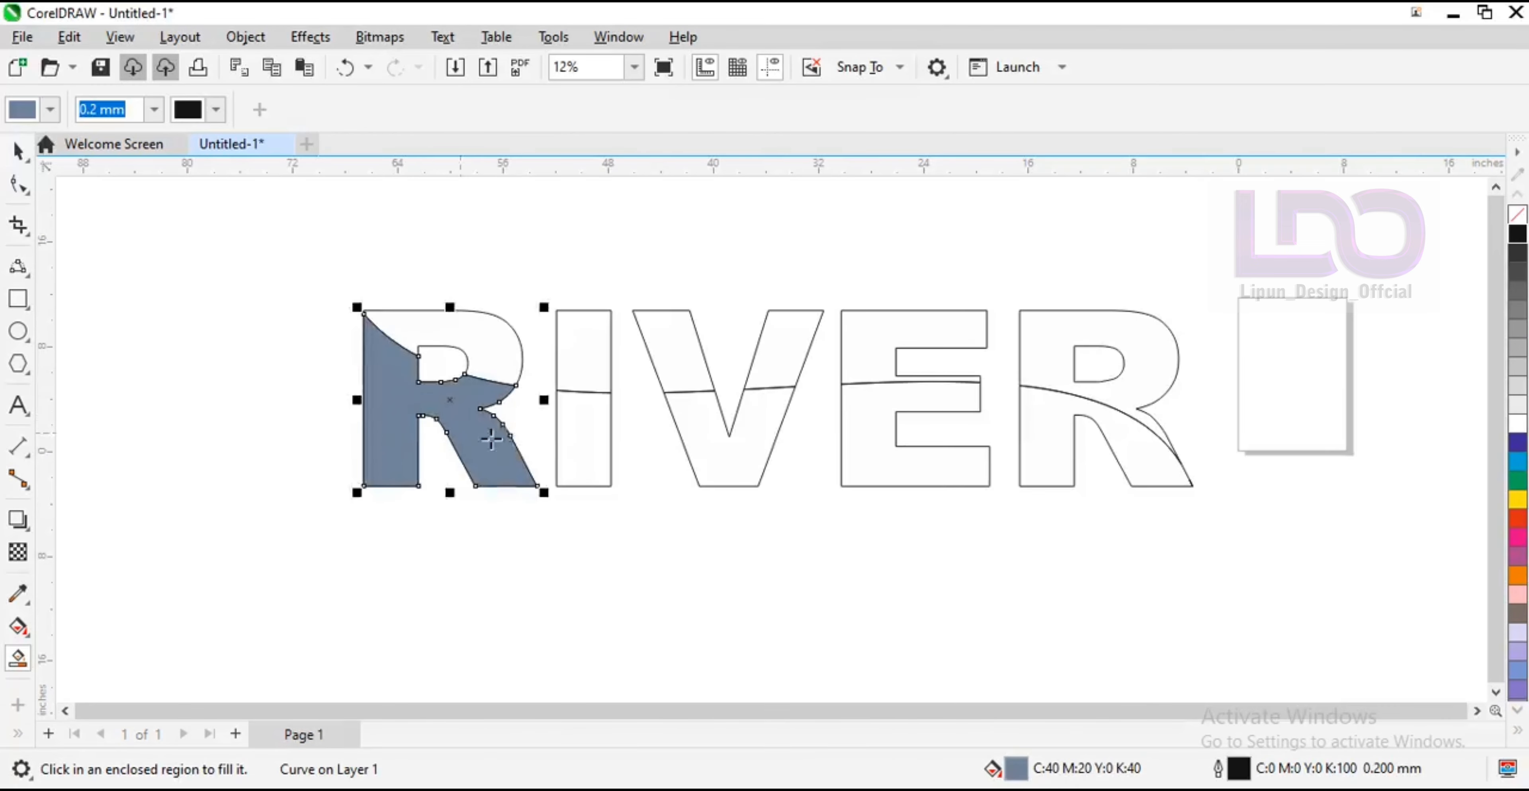
left_click(583, 439)
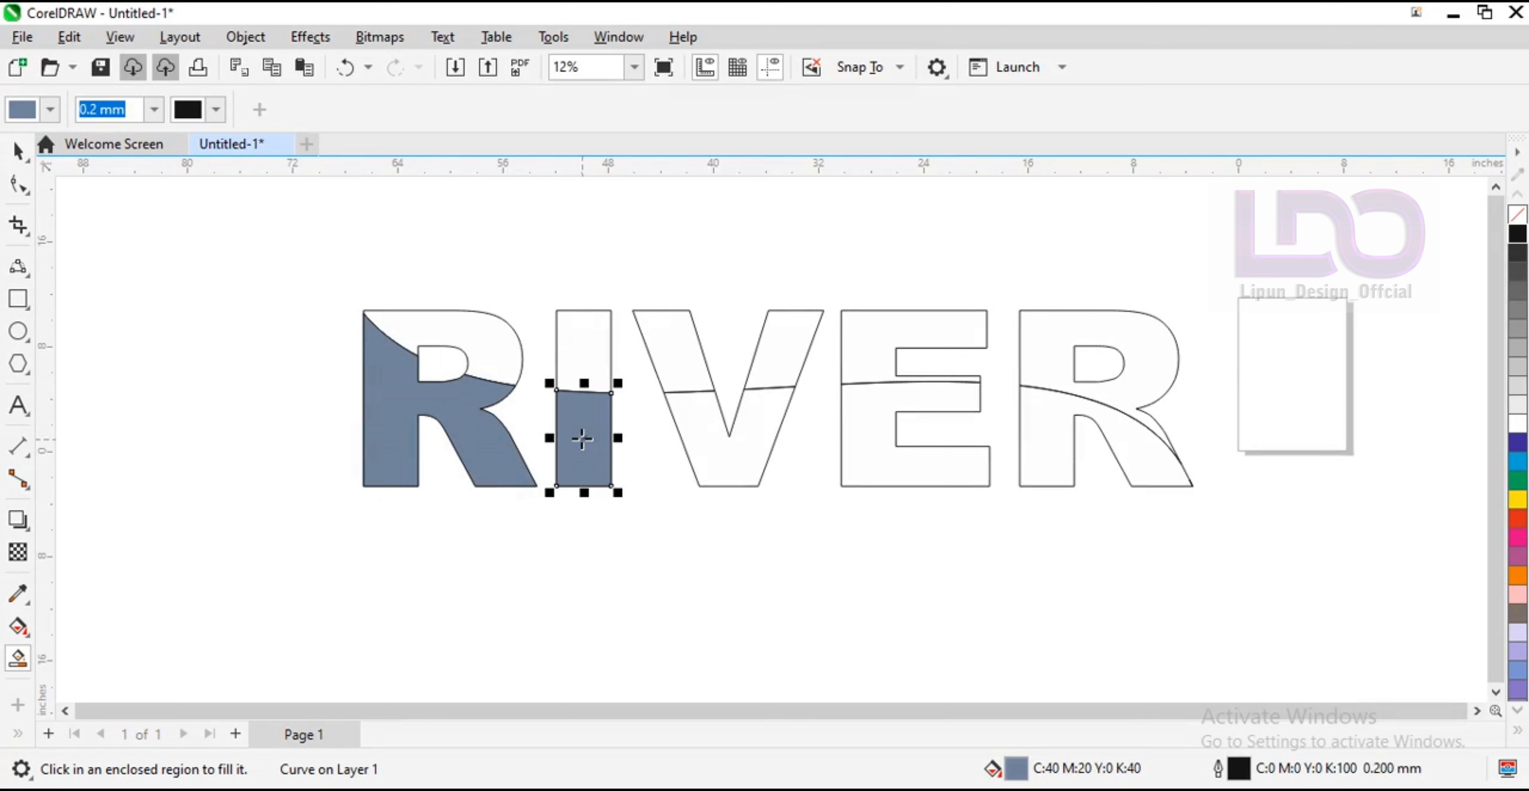
left_click(742, 461)
left_click(907, 458)
left_click(1044, 458)
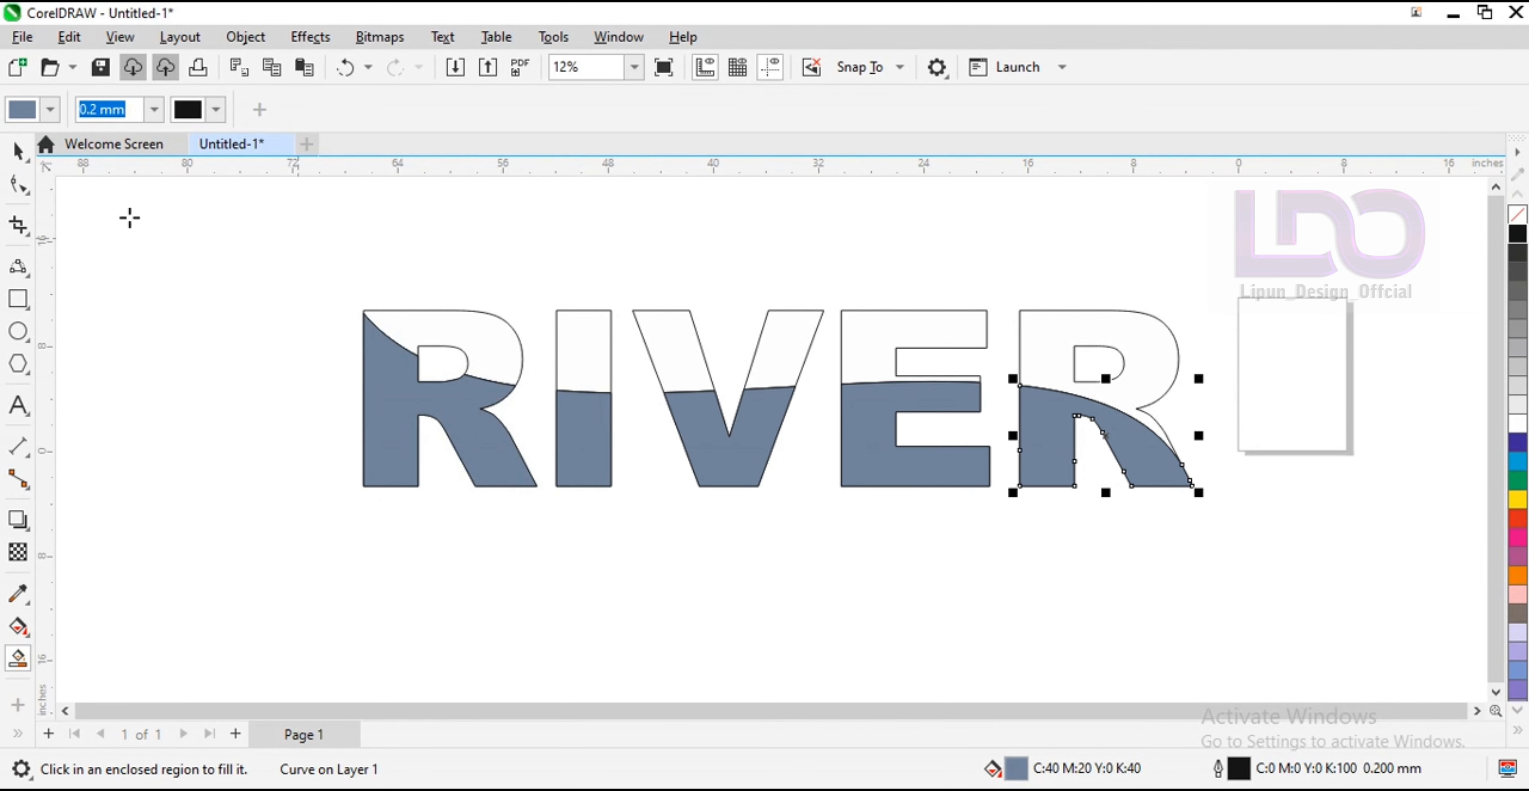
Group the five blue-gray lower letter pieces in their original position.
left_click(18, 151)
left_click(216, 428)
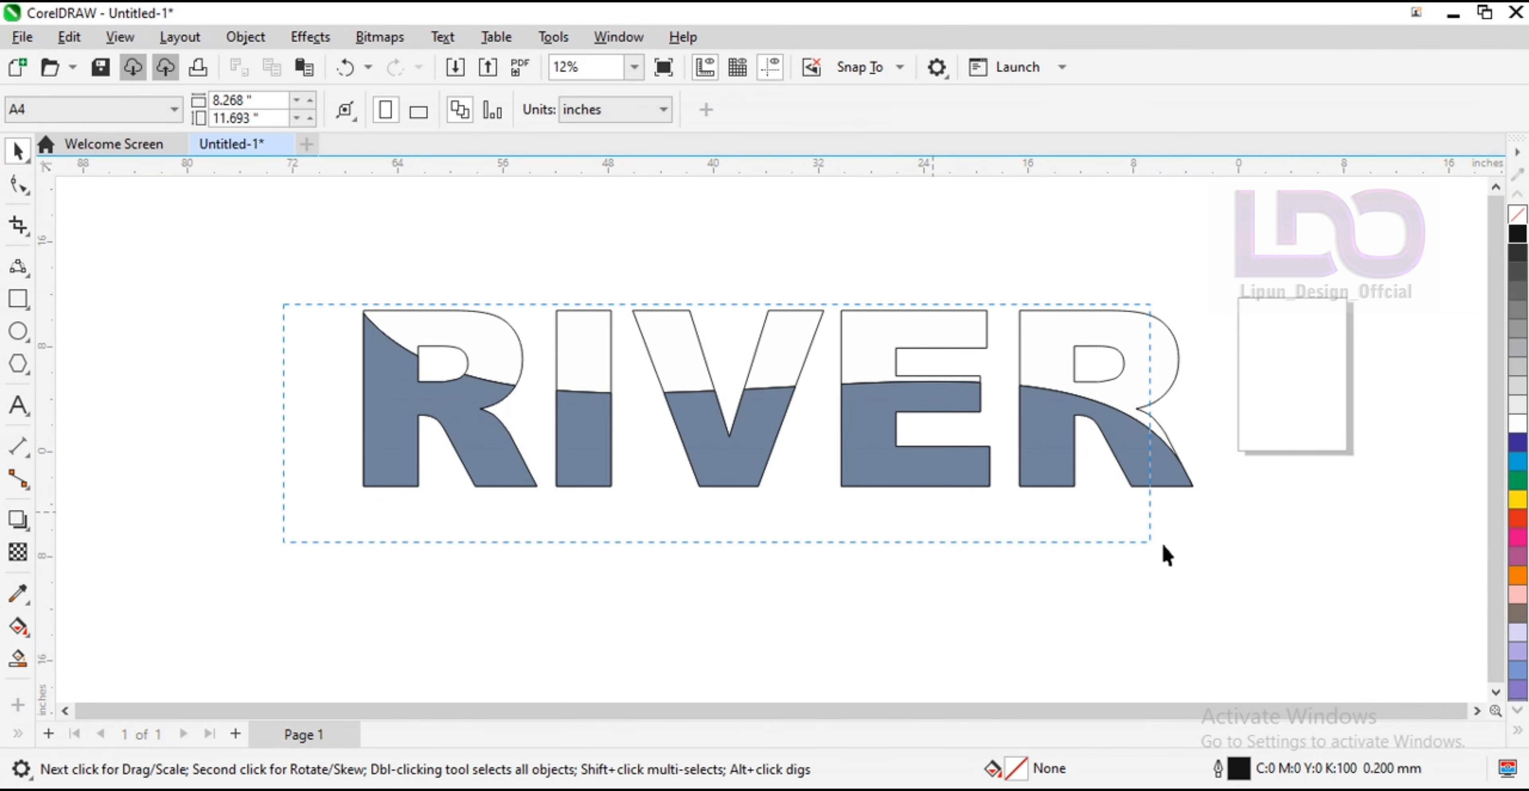
left_click_drag(1167, 555, 1249, 545)
left_click(1336, 569)
left_click_drag(1311, 409, 1421, 315)
left_click_drag(382, 413, 365, 527)
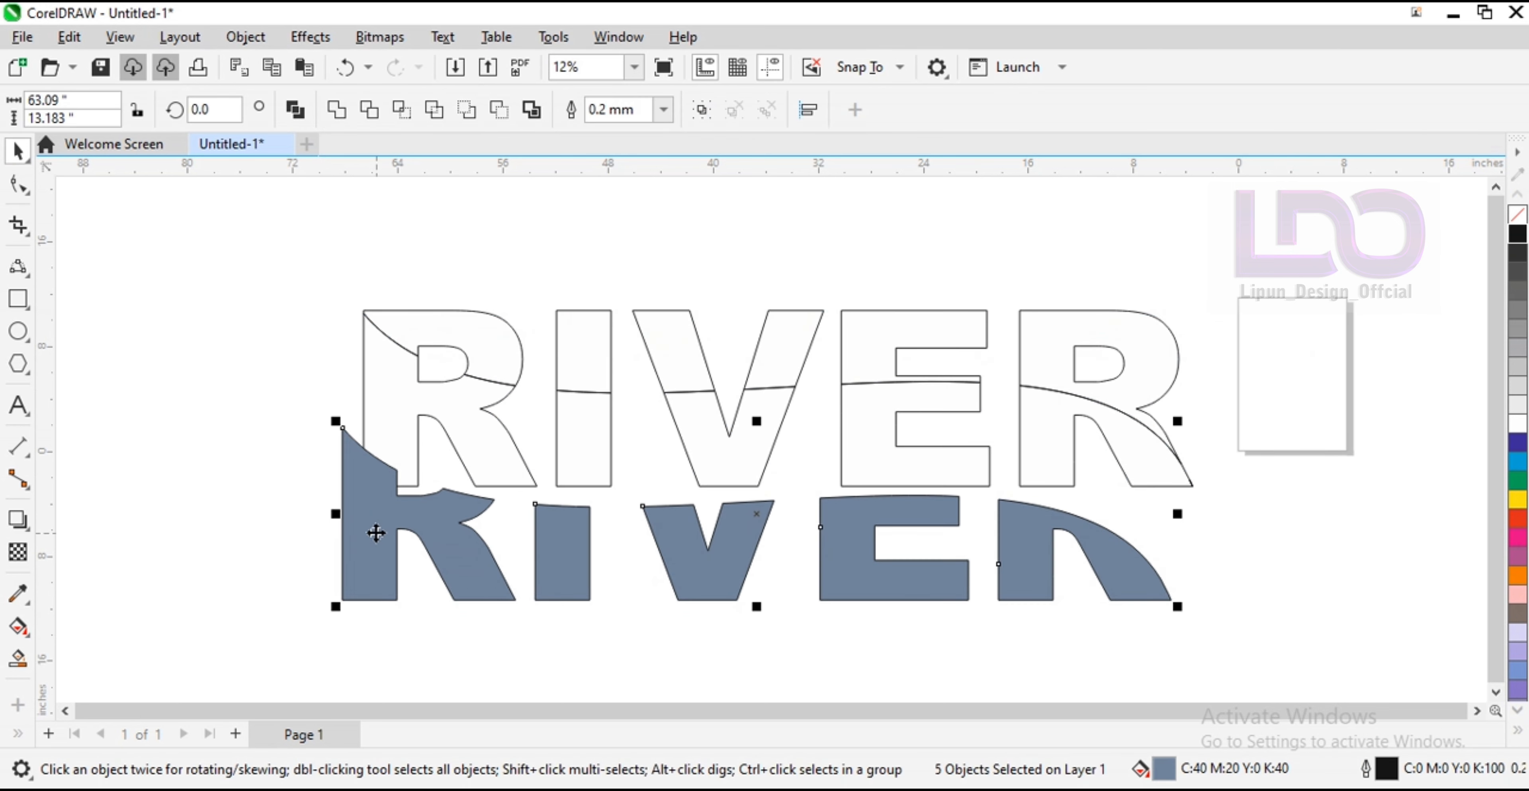
key("ctrl+z")
key("ctrl+g")
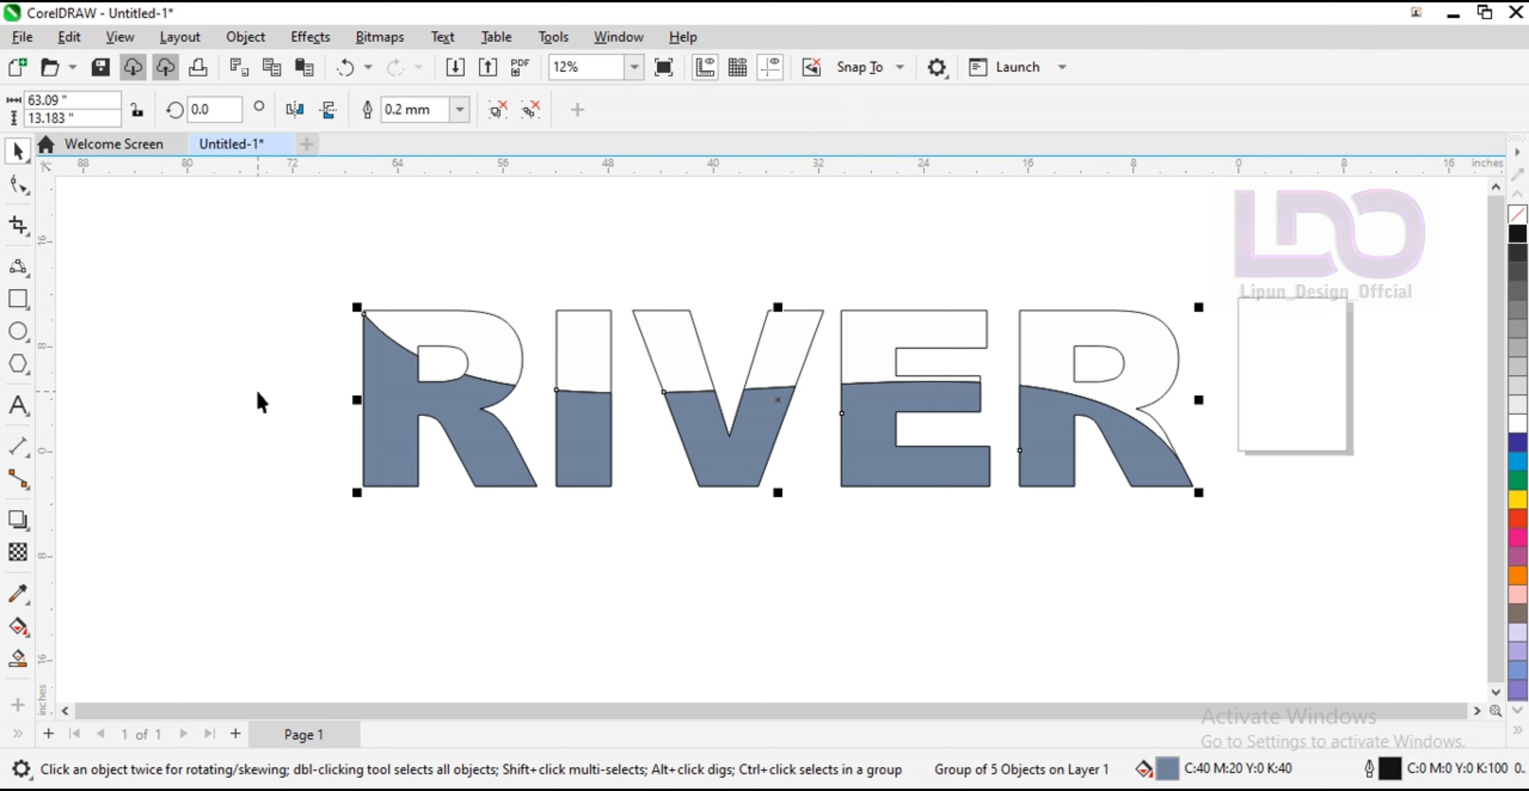
left_click(260, 404)
left_click(396, 432)
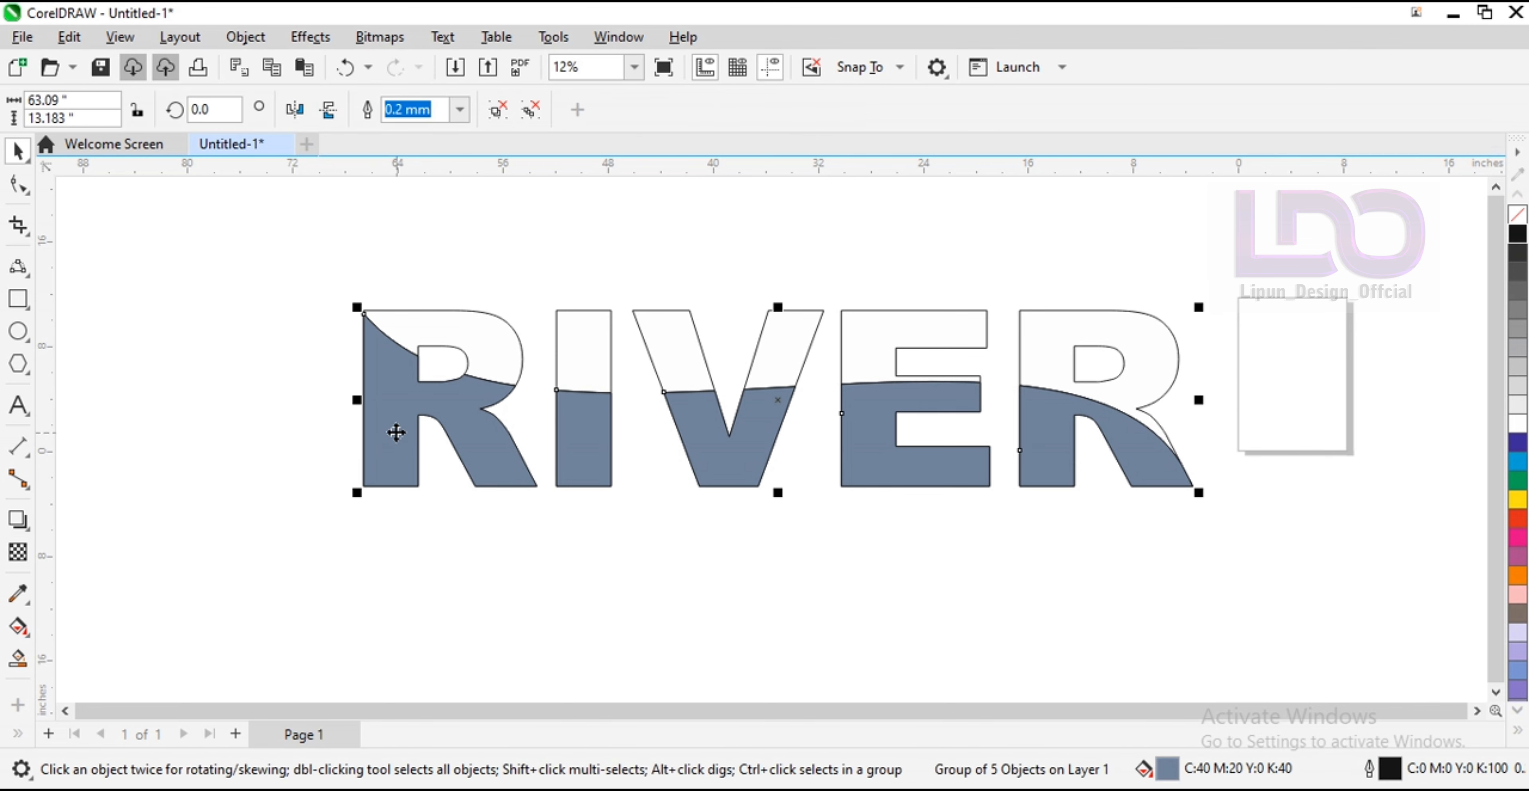
Bring the waterfall photo from the Downloads folder into the RIVER drawing.
left_click(286, 431)
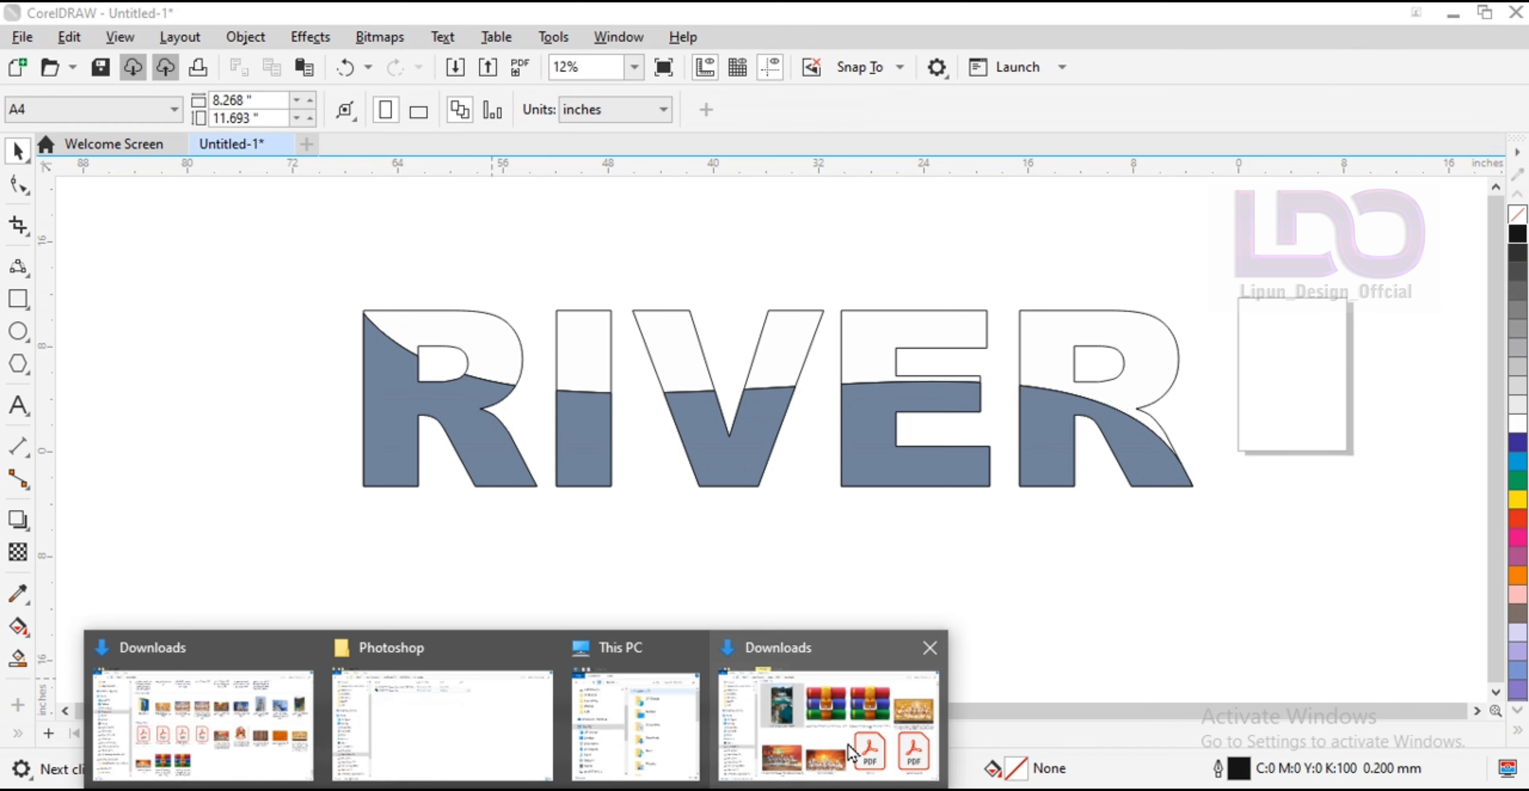
left_click(849, 745)
left_click_drag(458, 222, 1086, 779)
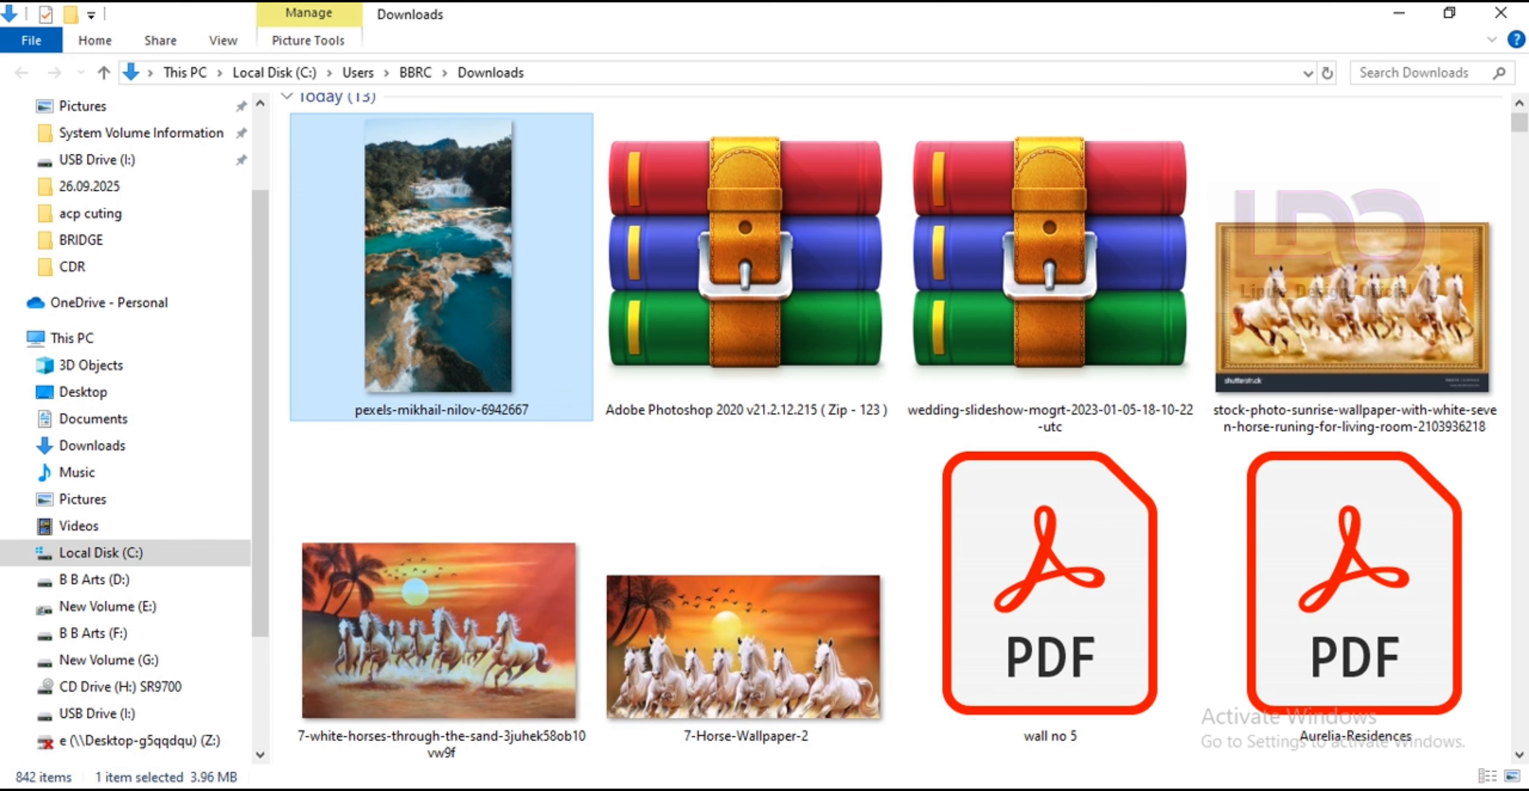
key("alt+Tab")
left_click_drag(510, 332, 574, 504)
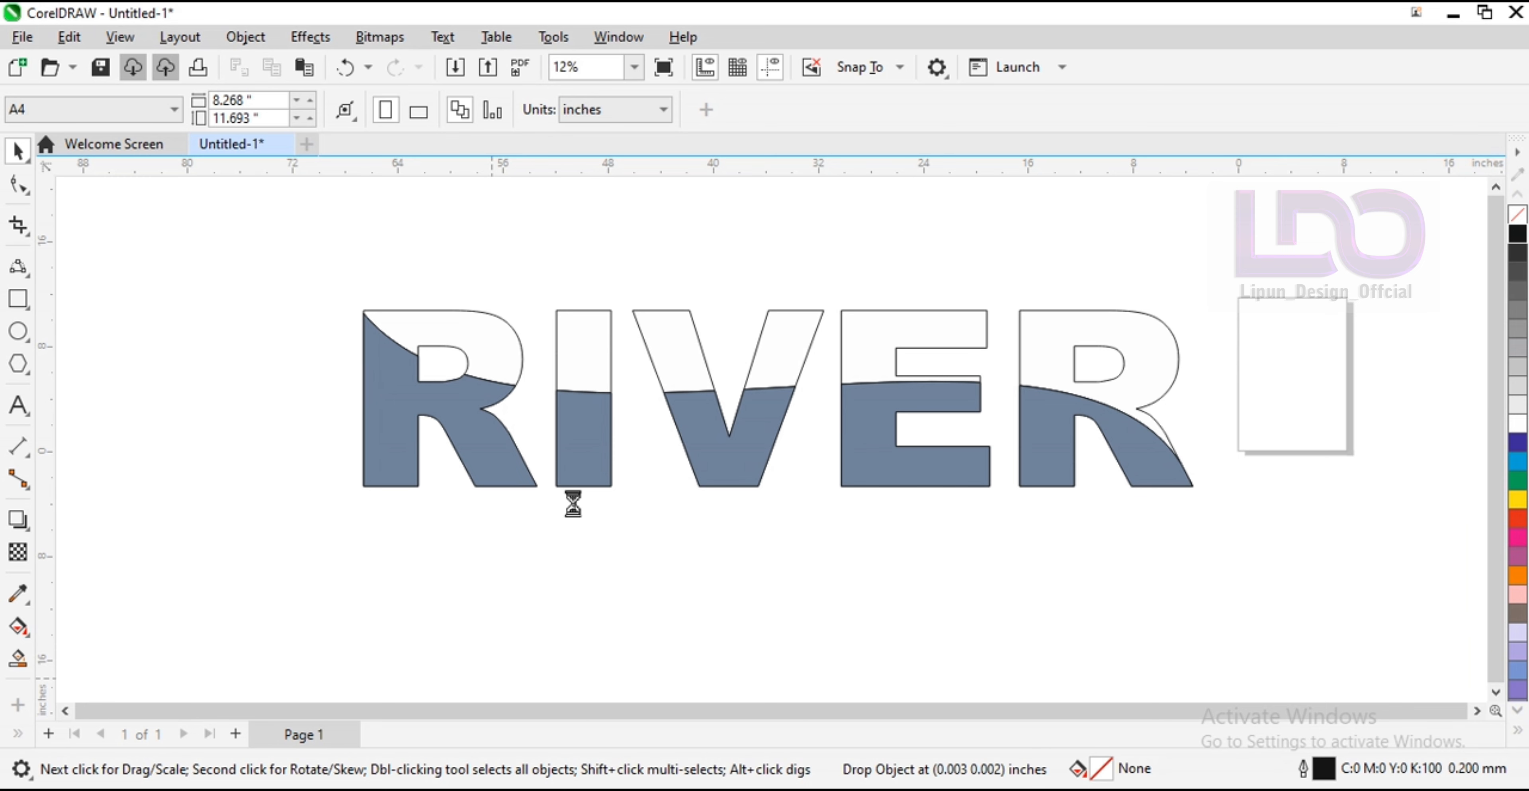
scroll(567, 475, "down", 3)
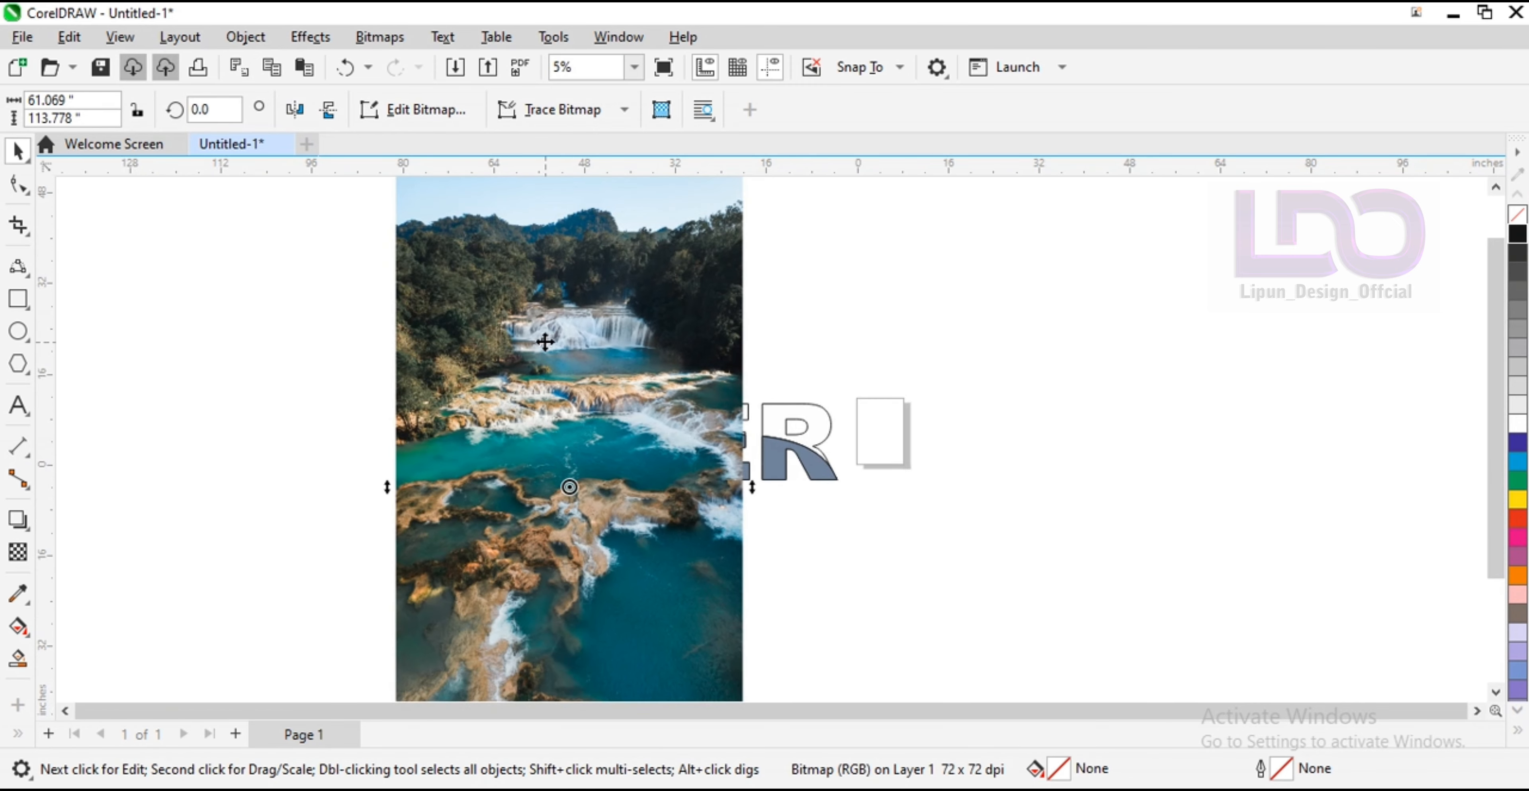
Widen the waterfall photo to about 77.3 inches and move it below the RIVER lettering.
left_click_drag(536, 330, 542, 402)
left_click_drag(747, 588, 838, 587)
left_click(896, 571)
scroll(318, 365, "up", 2)
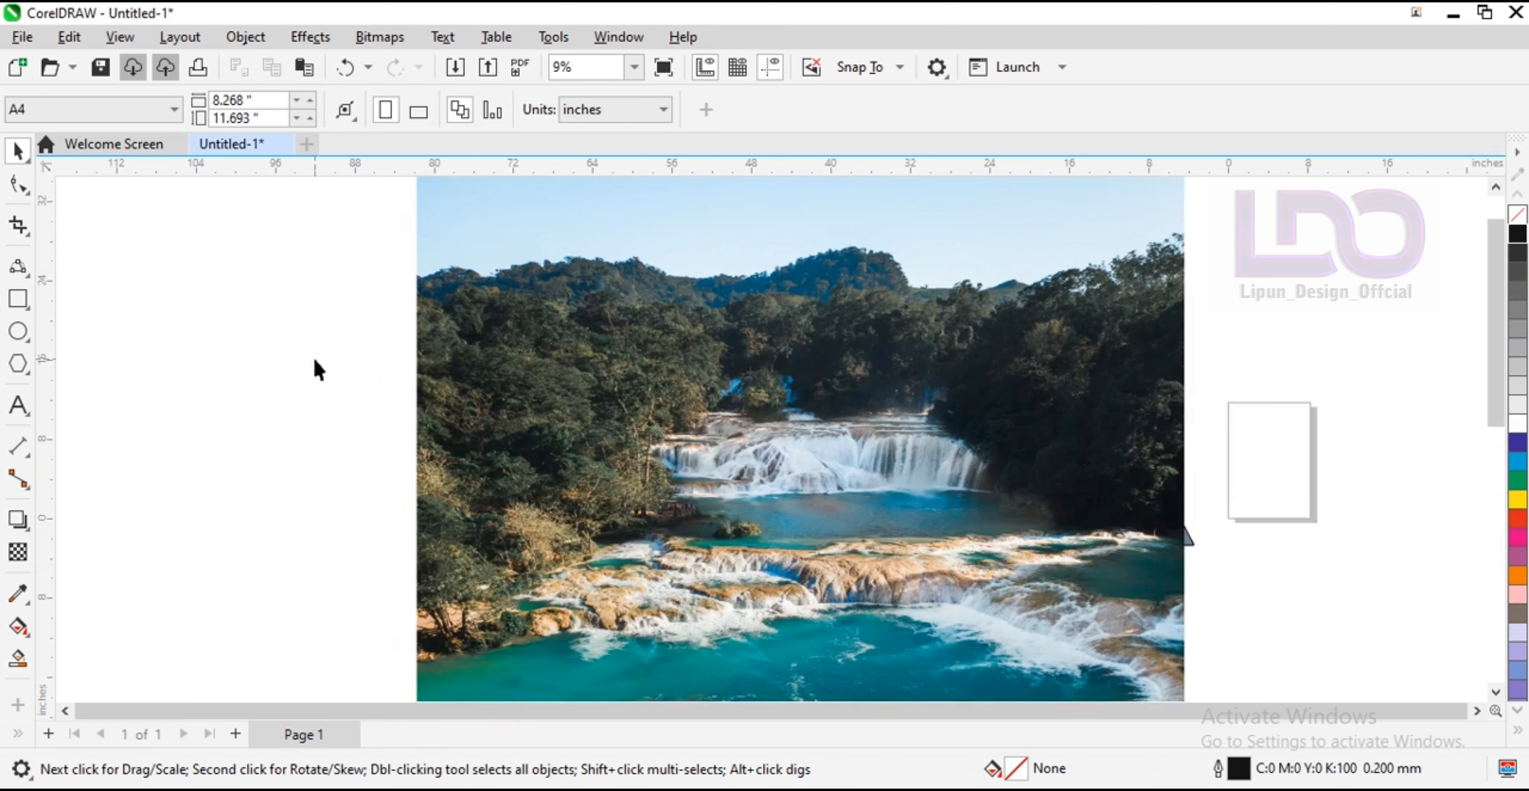
scroll(324, 369, "down", 1)
left_click_drag(534, 333, 665, 607)
PowerClip the waterfall photo inside the grouped blue-gray lower letter pieces.
right_click(633, 606)
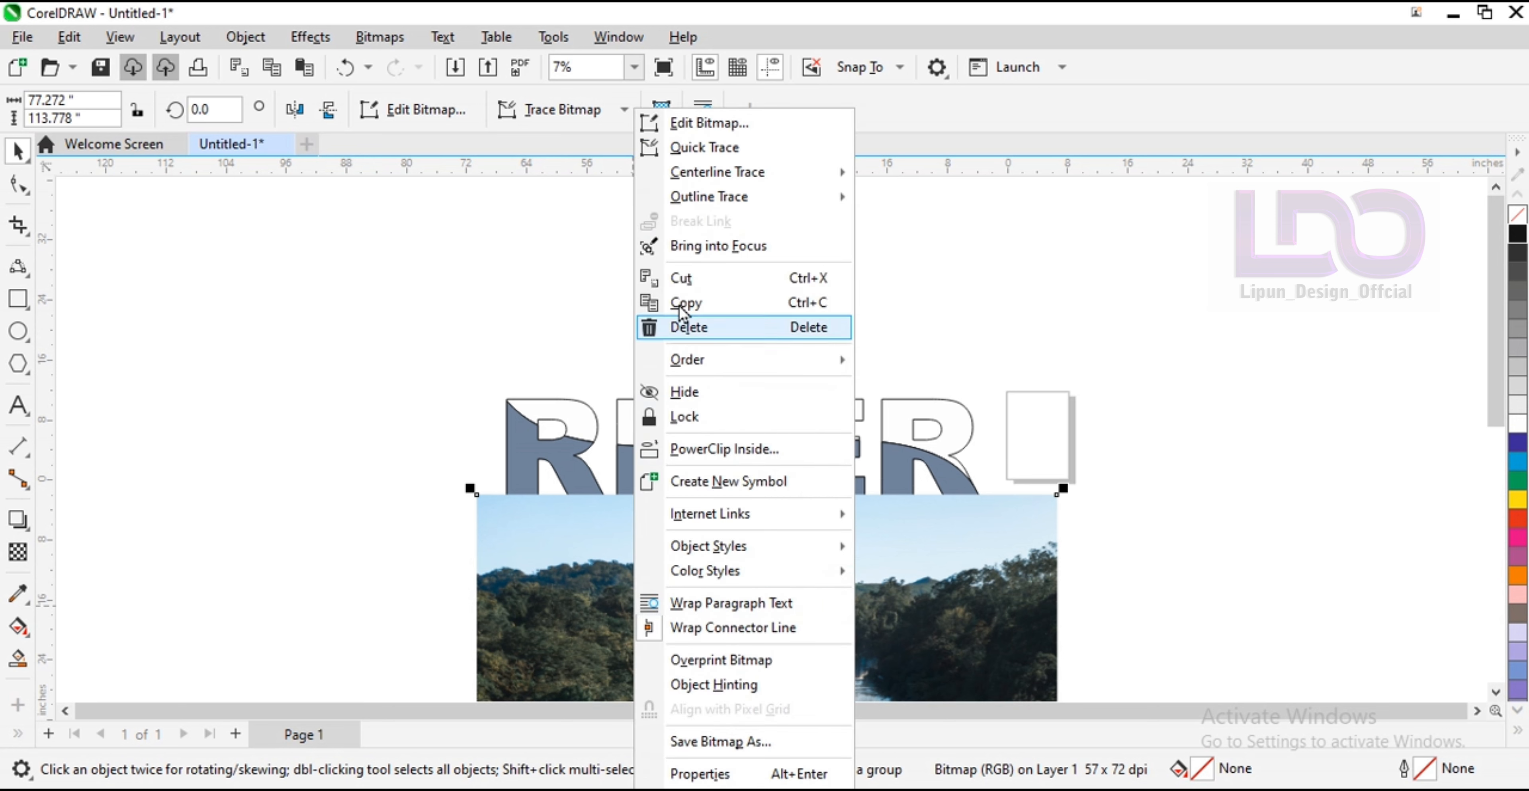
left_click(700, 451)
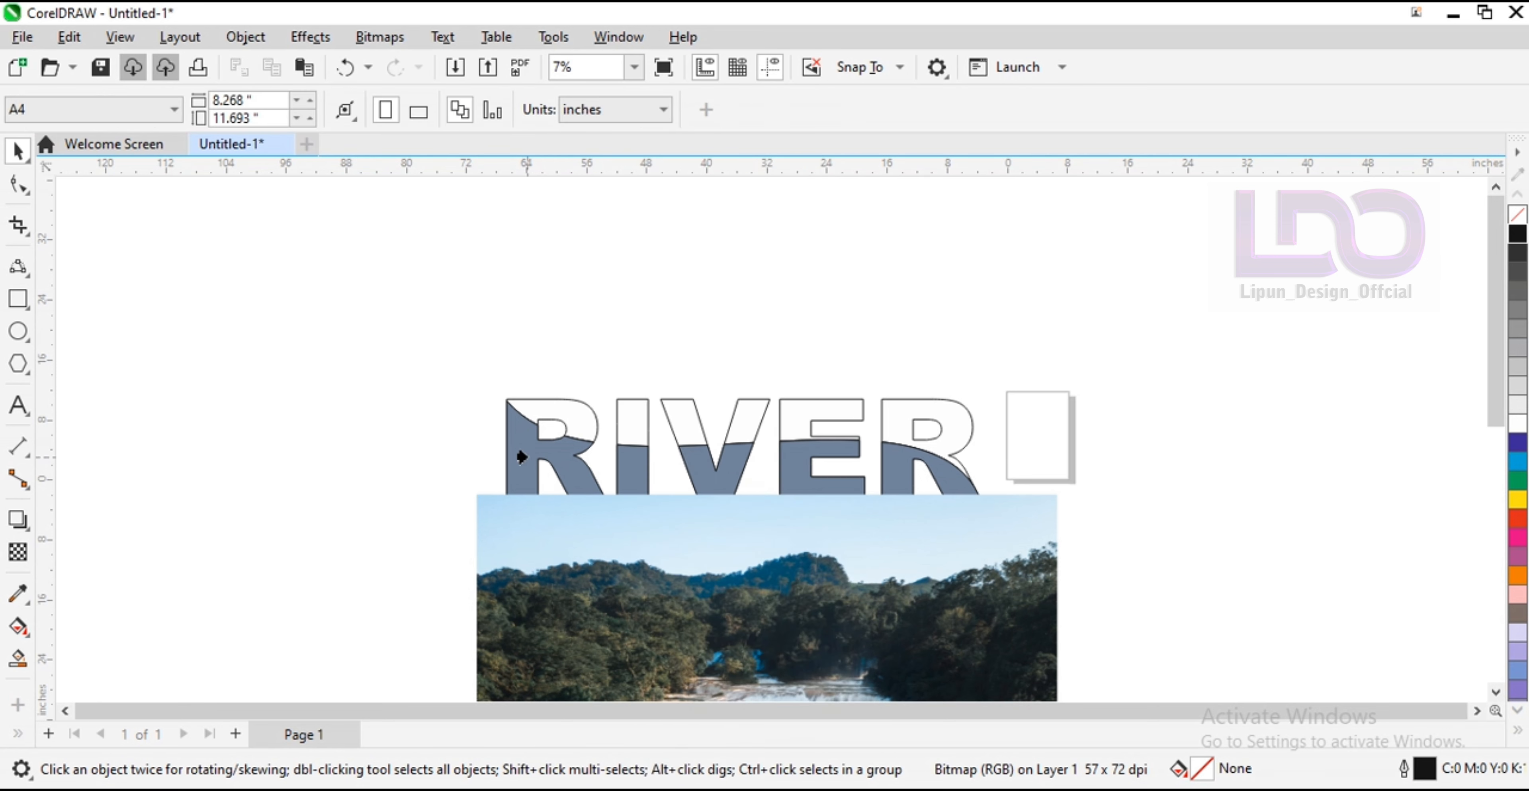
left_click(522, 456)
left_click(418, 443)
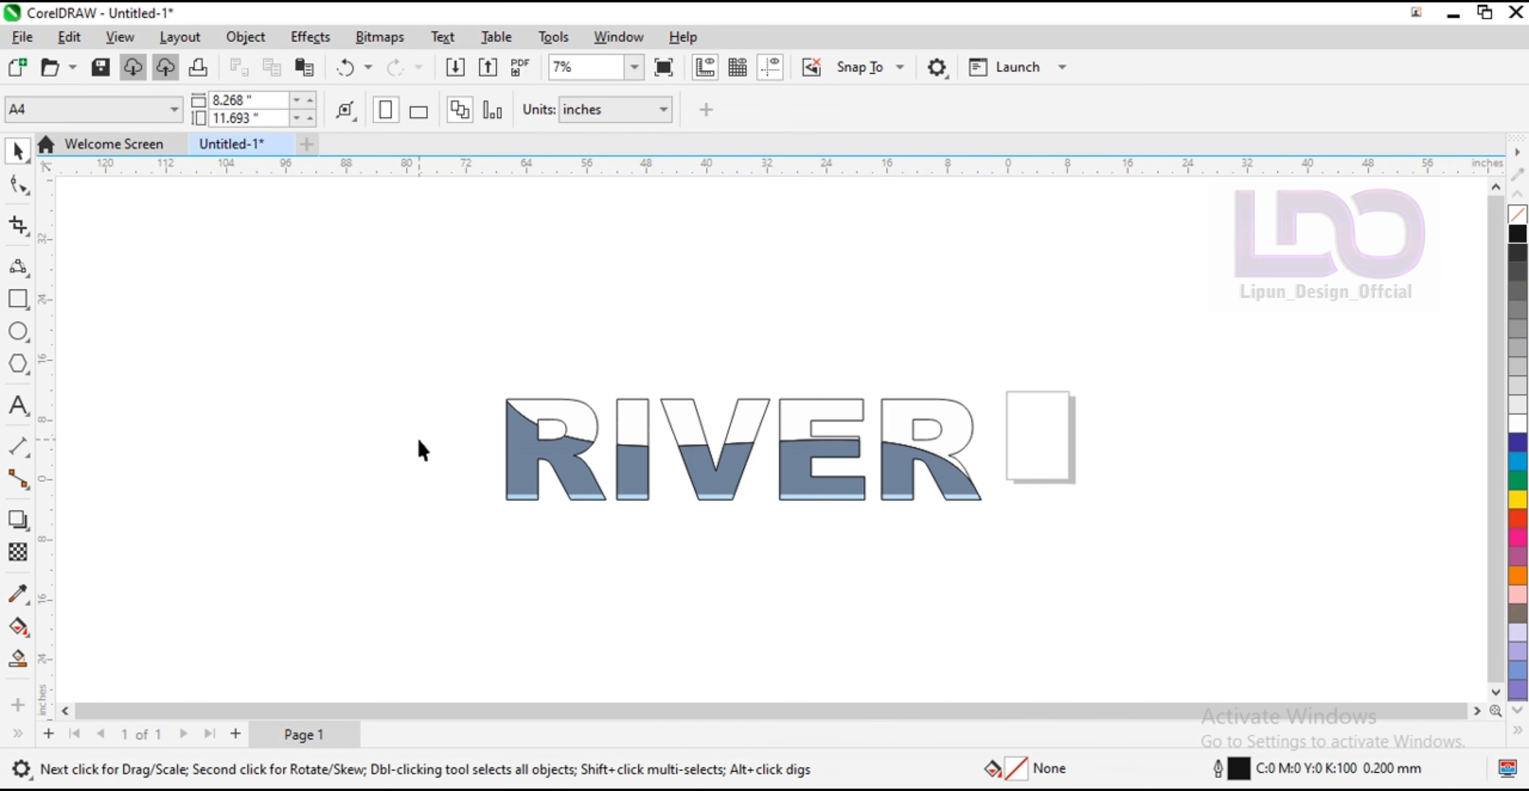
Edit the PowerClip contents and move the photo up until the waterfall lies behind the lower letter pieces.
left_click(563, 492)
double_click(580, 489)
scroll(614, 567, "up", 3)
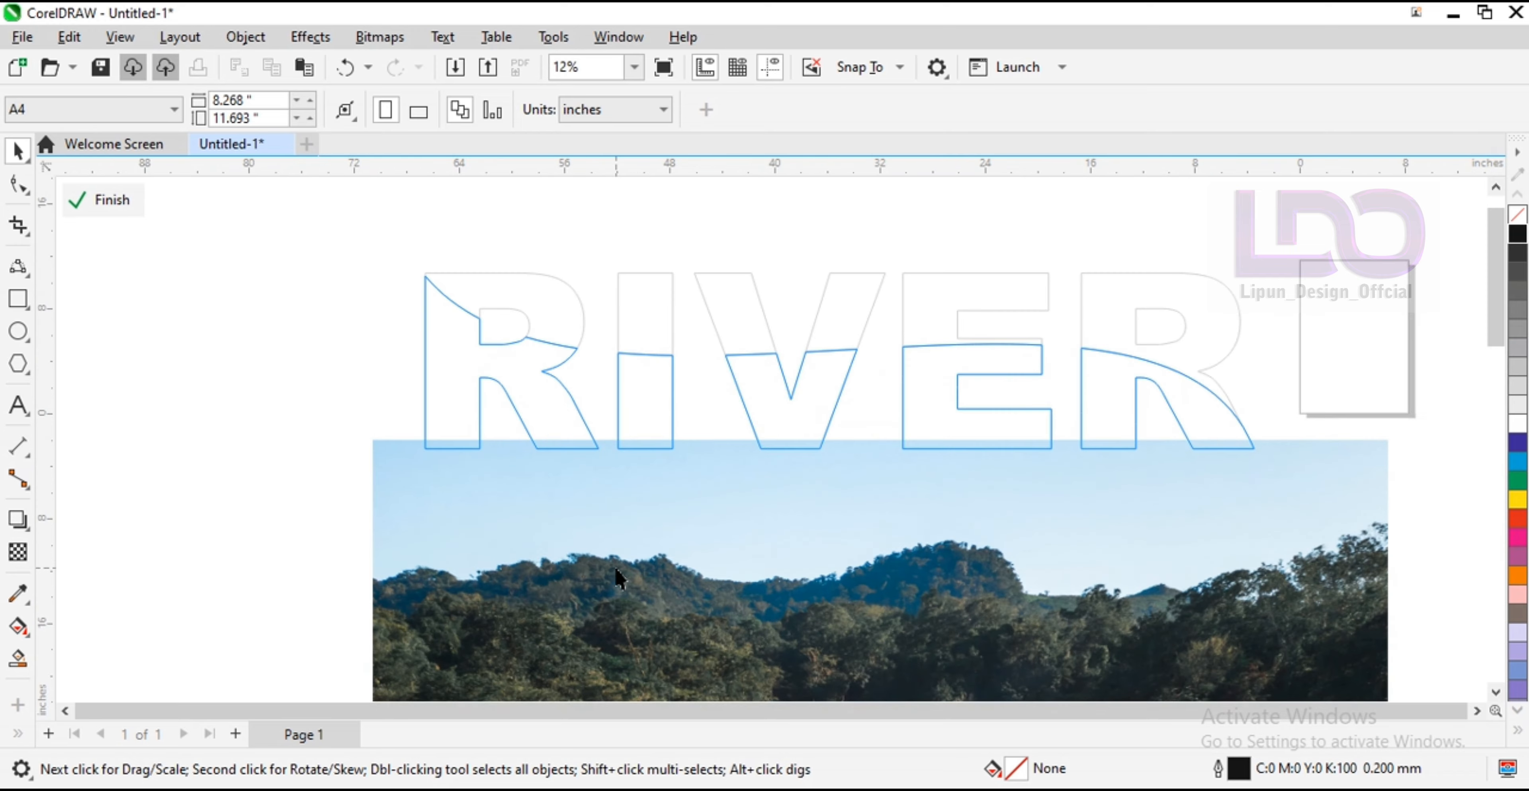
scroll(617, 575, "down", 1)
left_click_drag(617, 573, 615, 362)
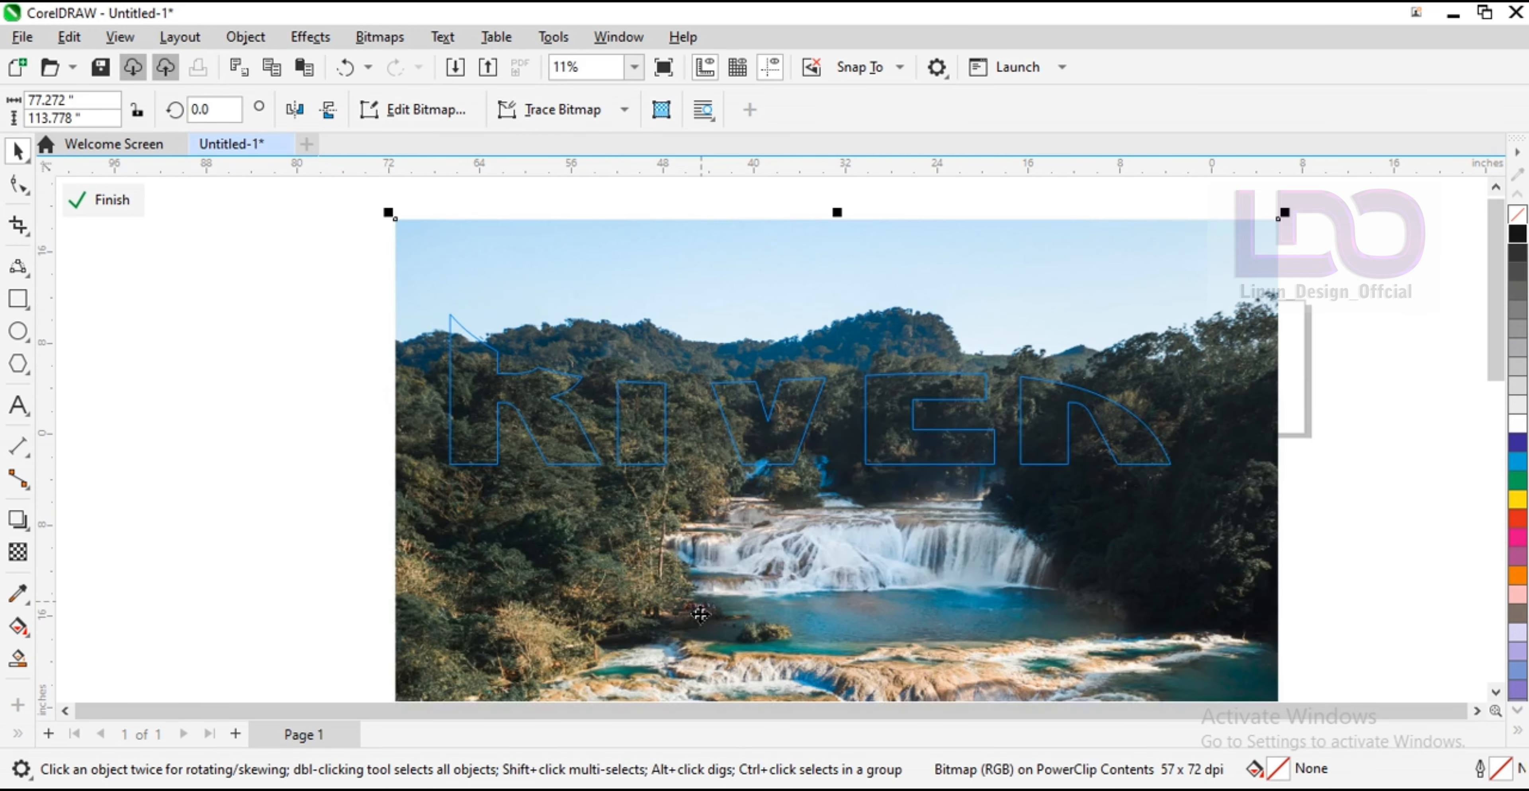
left_click_drag(700, 639, 697, 518)
left_click_drag(731, 616, 737, 628)
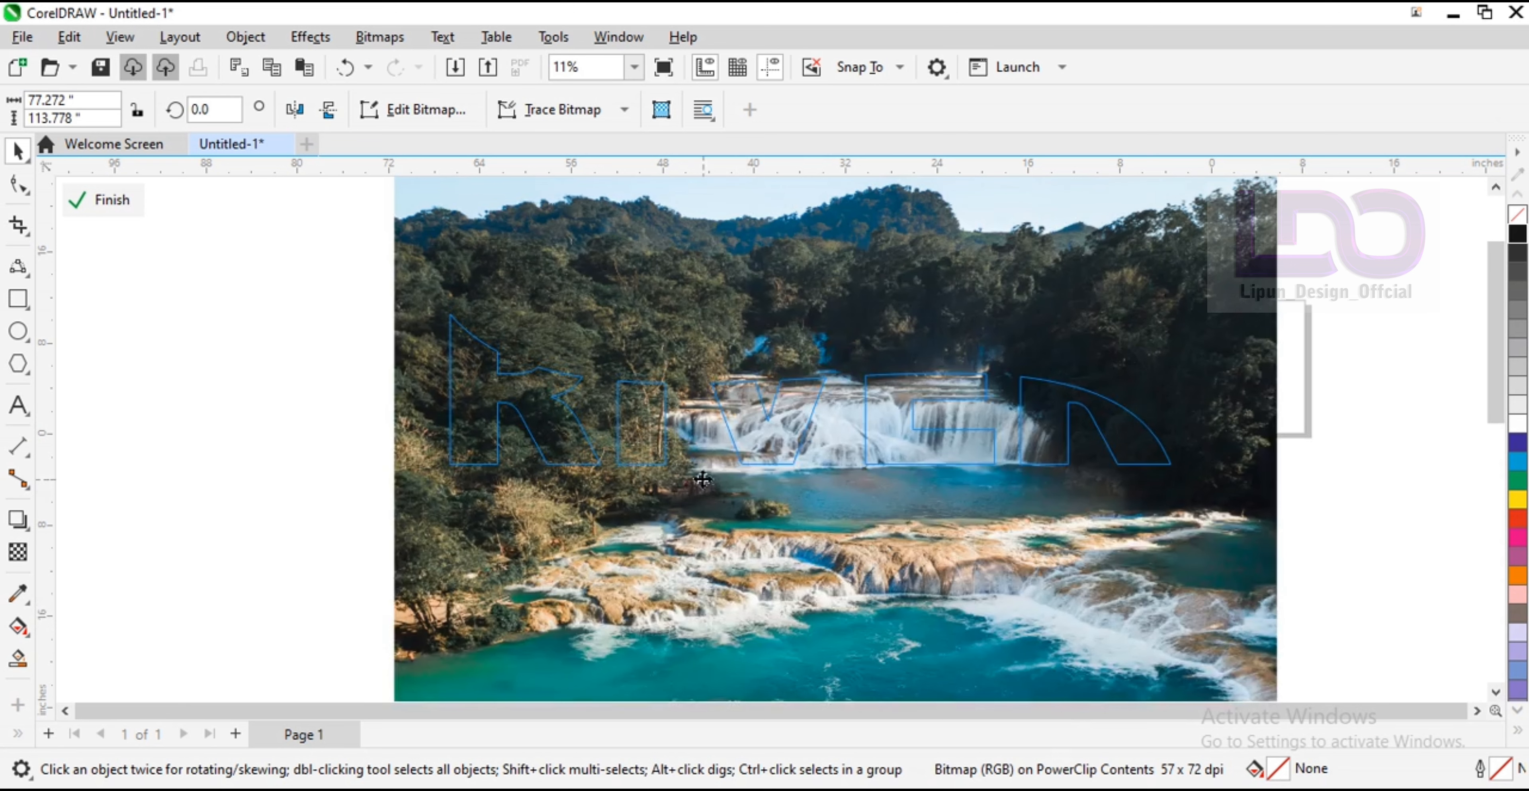
left_click(113, 200)
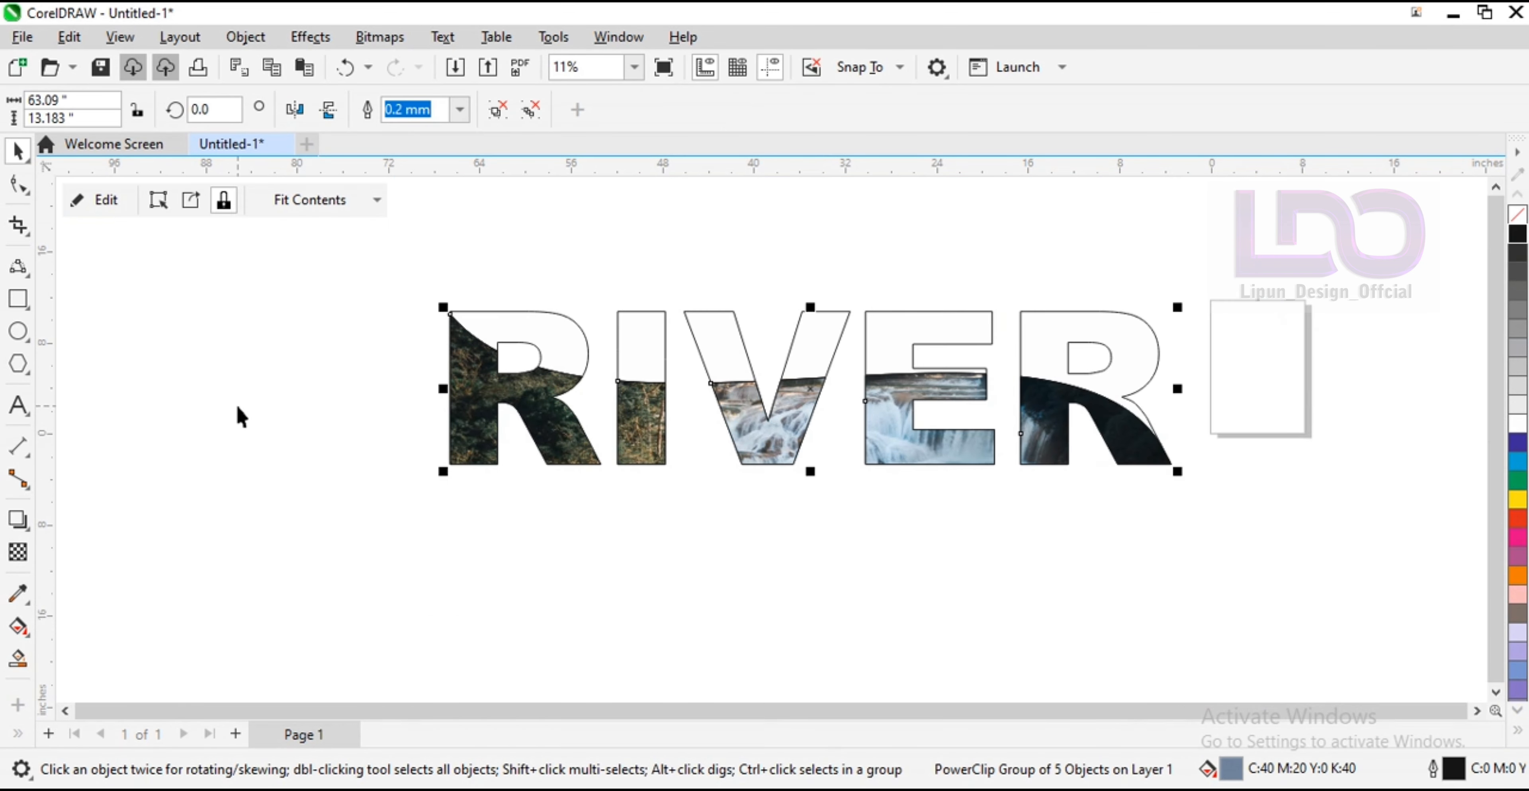
left_click(237, 404)
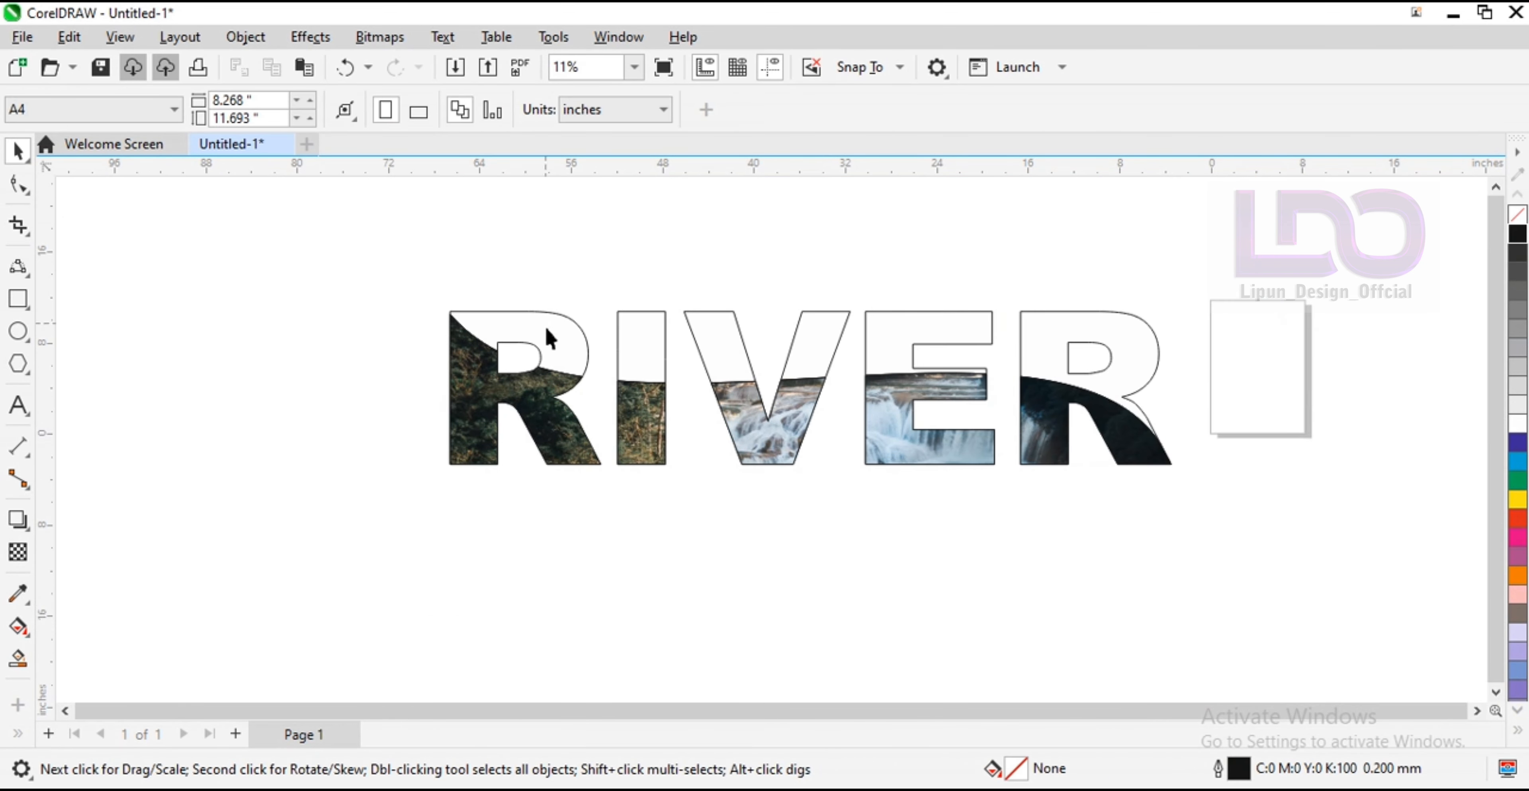
Inspect the photo-filled lower pieces and the white RIVER curve behind them.
left_click(560, 414)
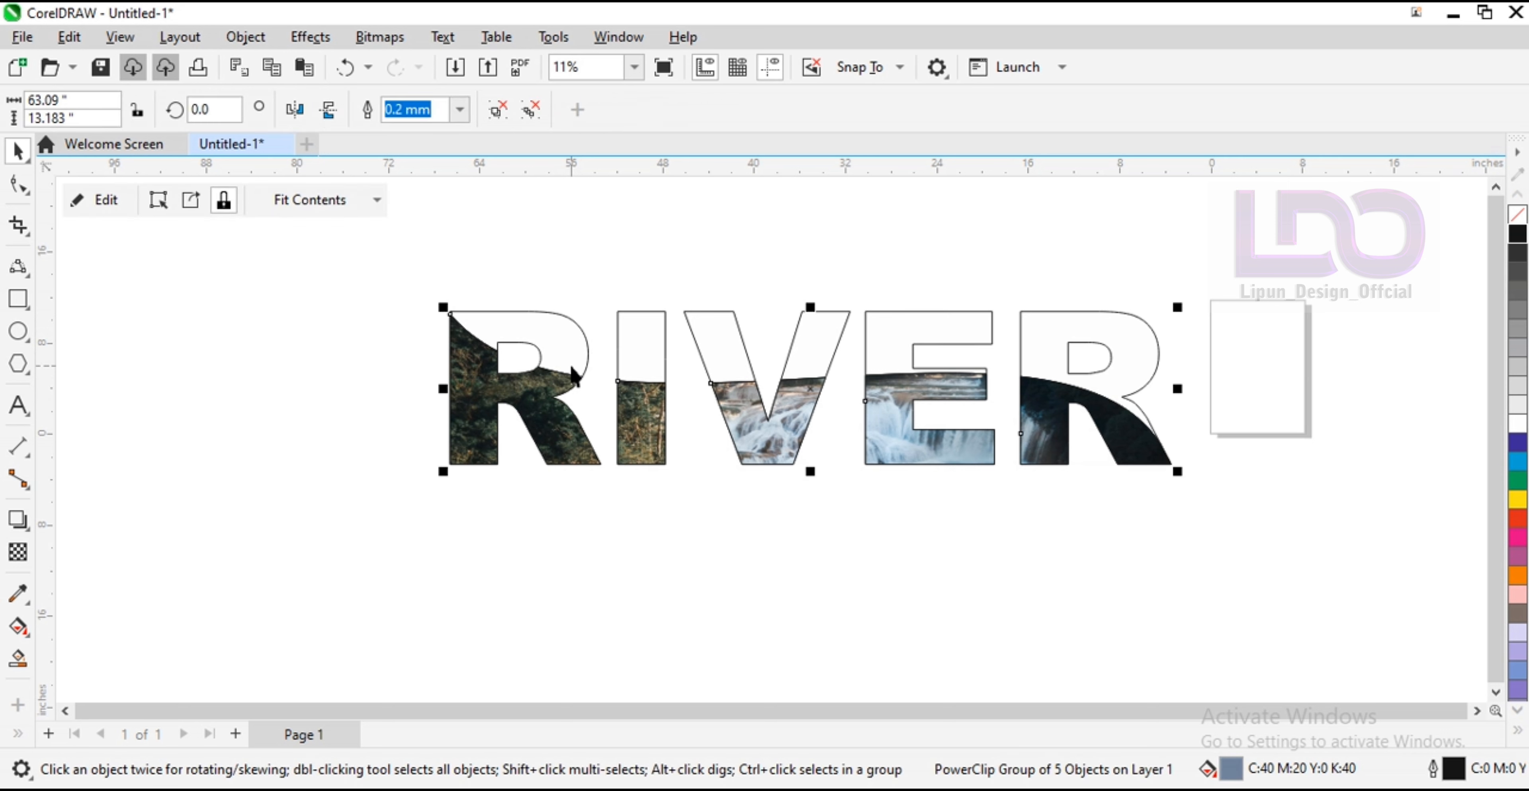
left_click(691, 330)
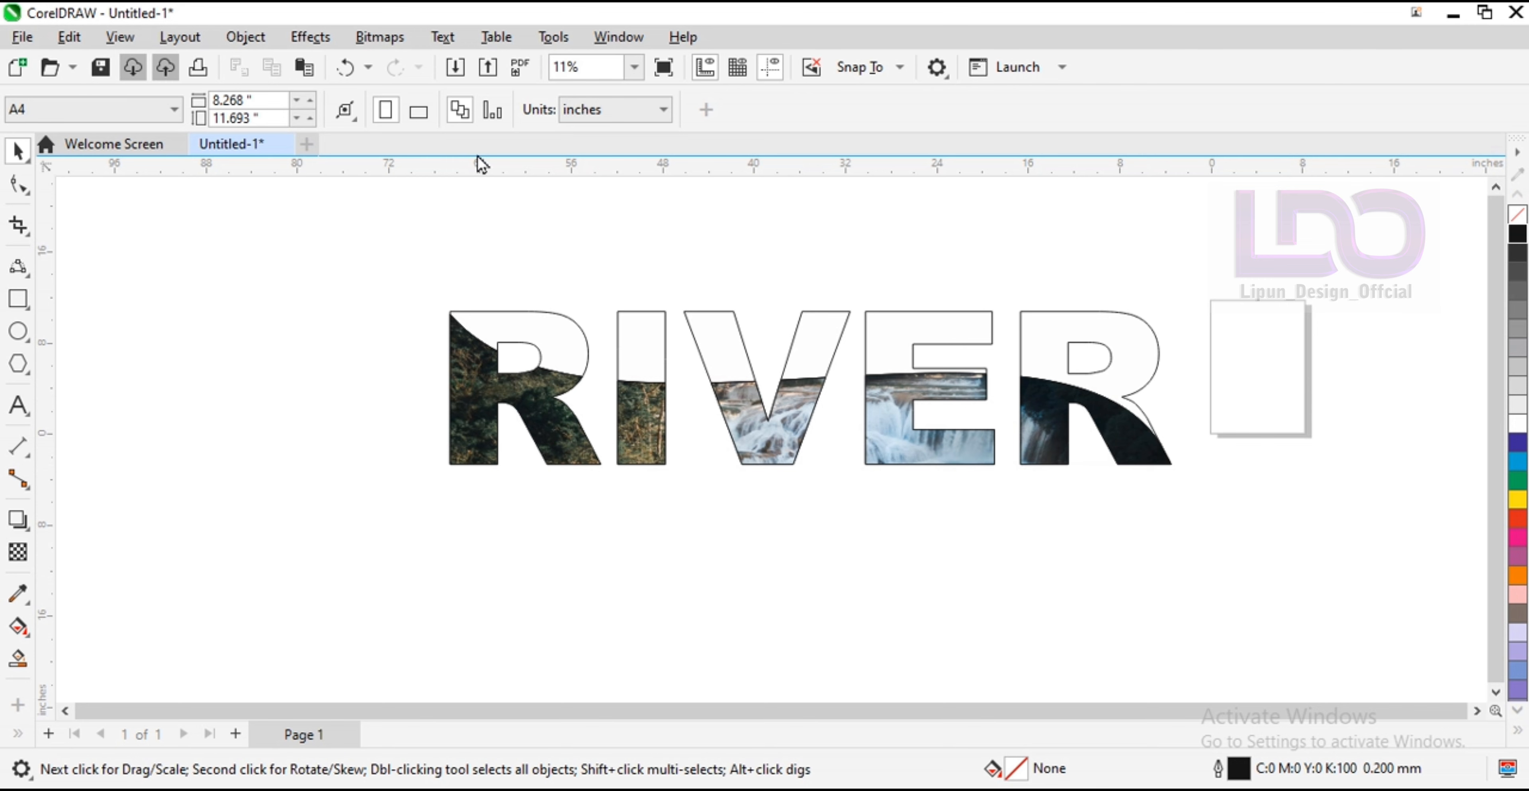
left_click(18, 185)
left_click(17, 151)
left_click(483, 322)
scroll(452, 294, "up", 3)
scroll(452, 293, "down", 3)
scroll(452, 294, "up", 1)
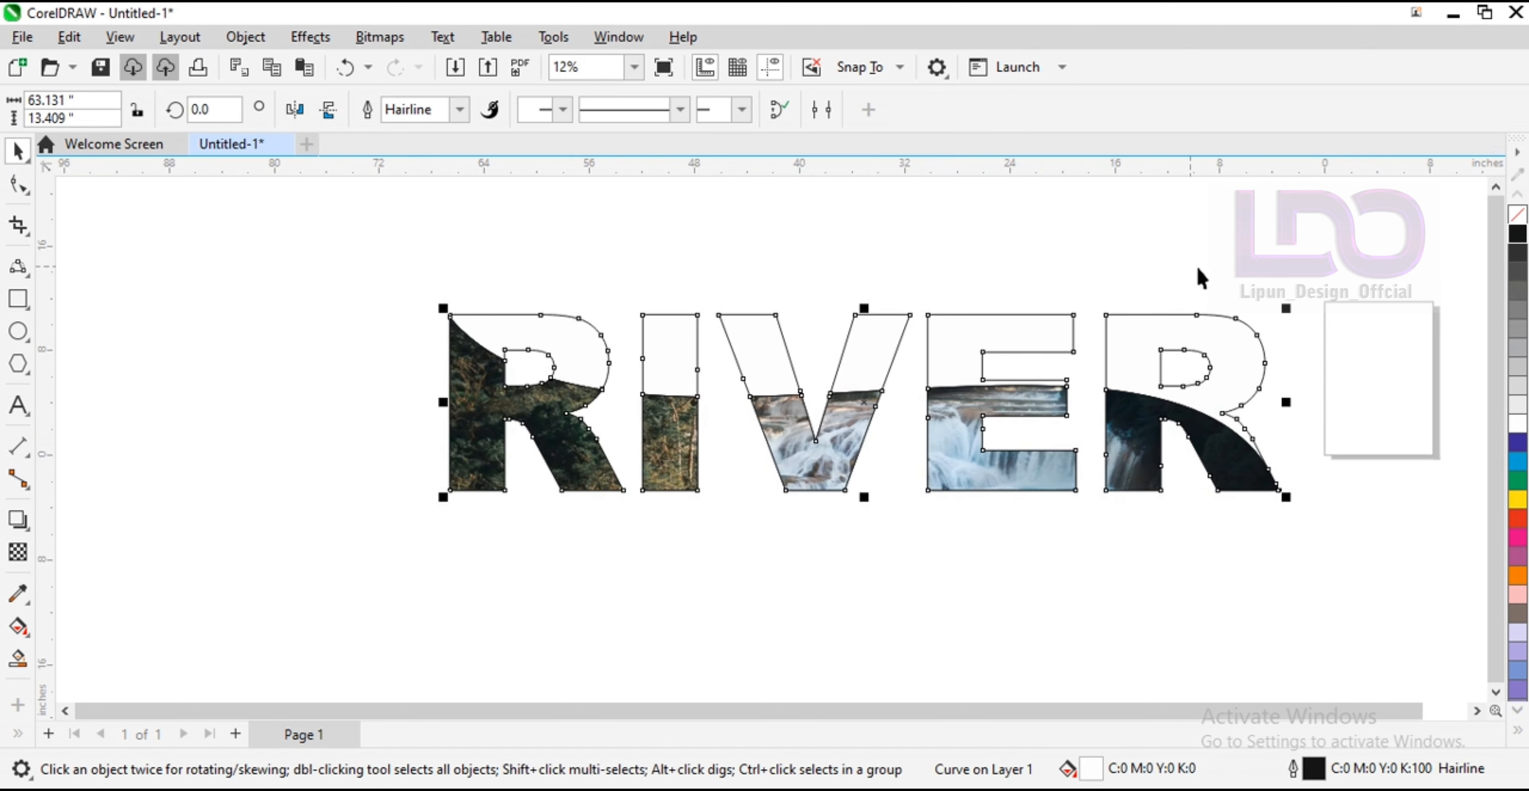
scroll(1199, 276, "up", 2)
scroll(1239, 273, "down", 1)
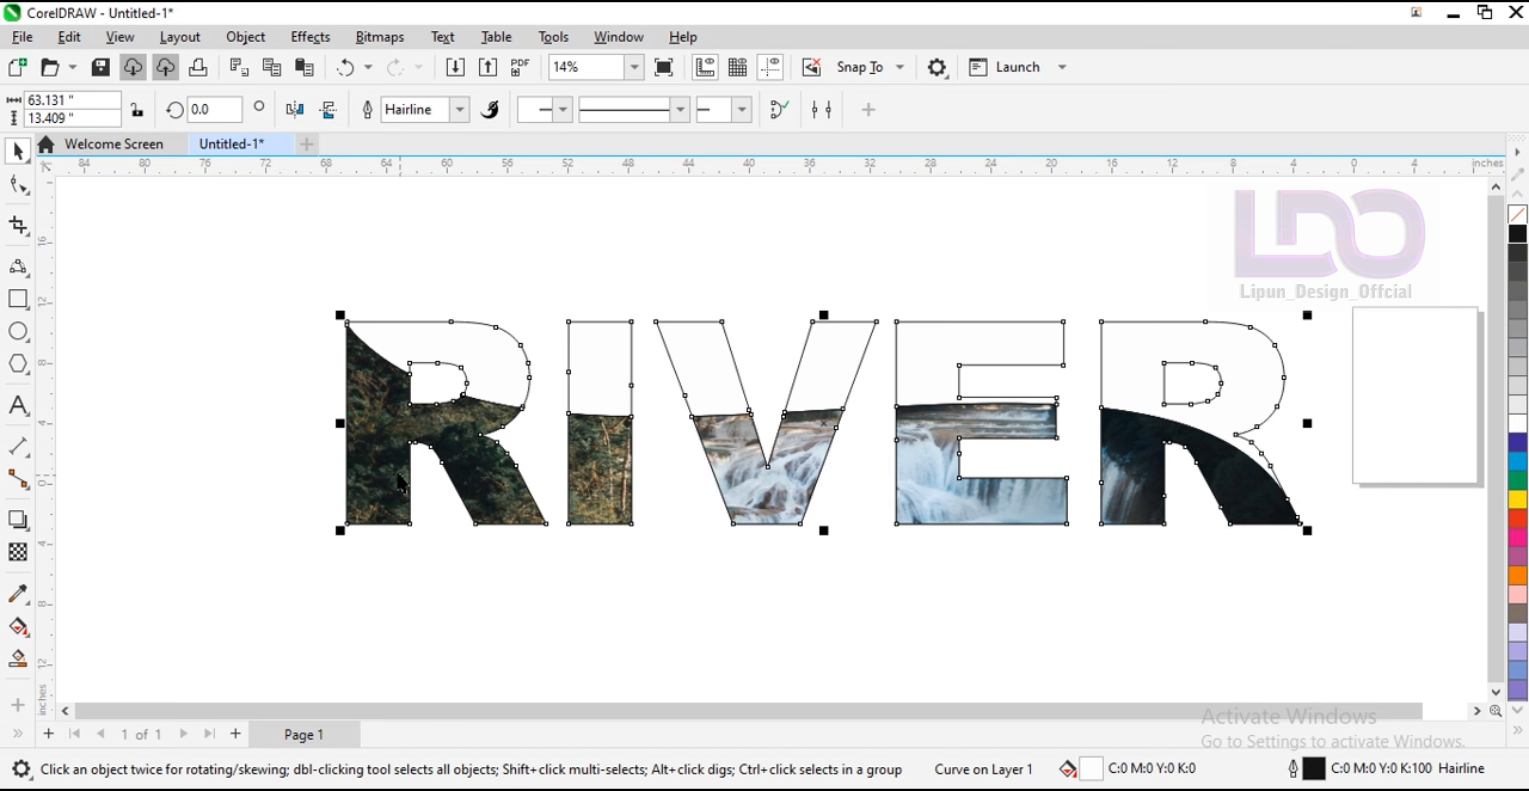
Reposition the photo inside the PowerClip so the rocks and turquoise water fill the lower letter pieces.
double_click(453, 461)
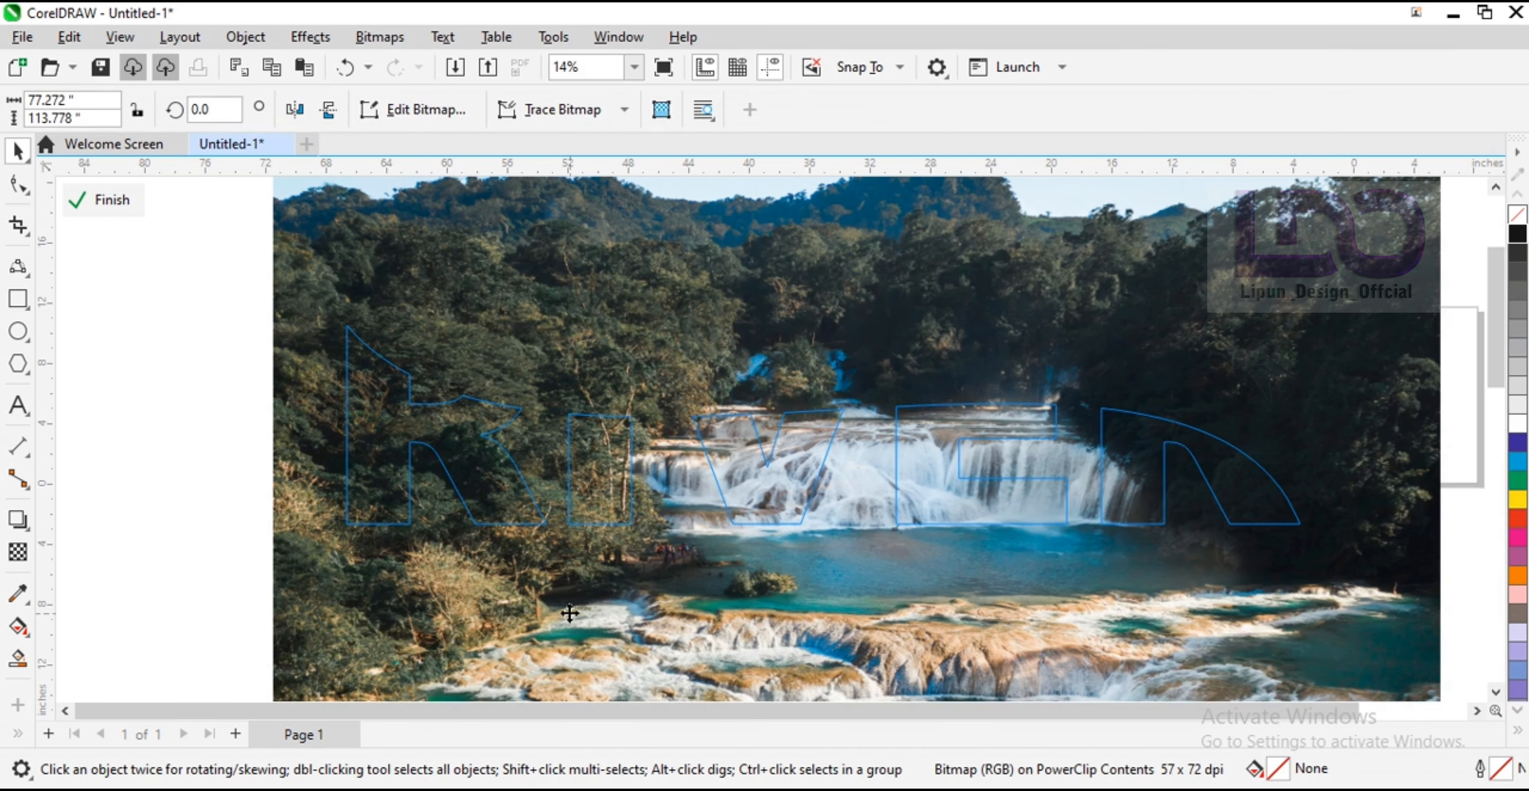
left_click_drag(570, 614, 530, 626)
left_click_drag(645, 644, 620, 642)
left_click(98, 199)
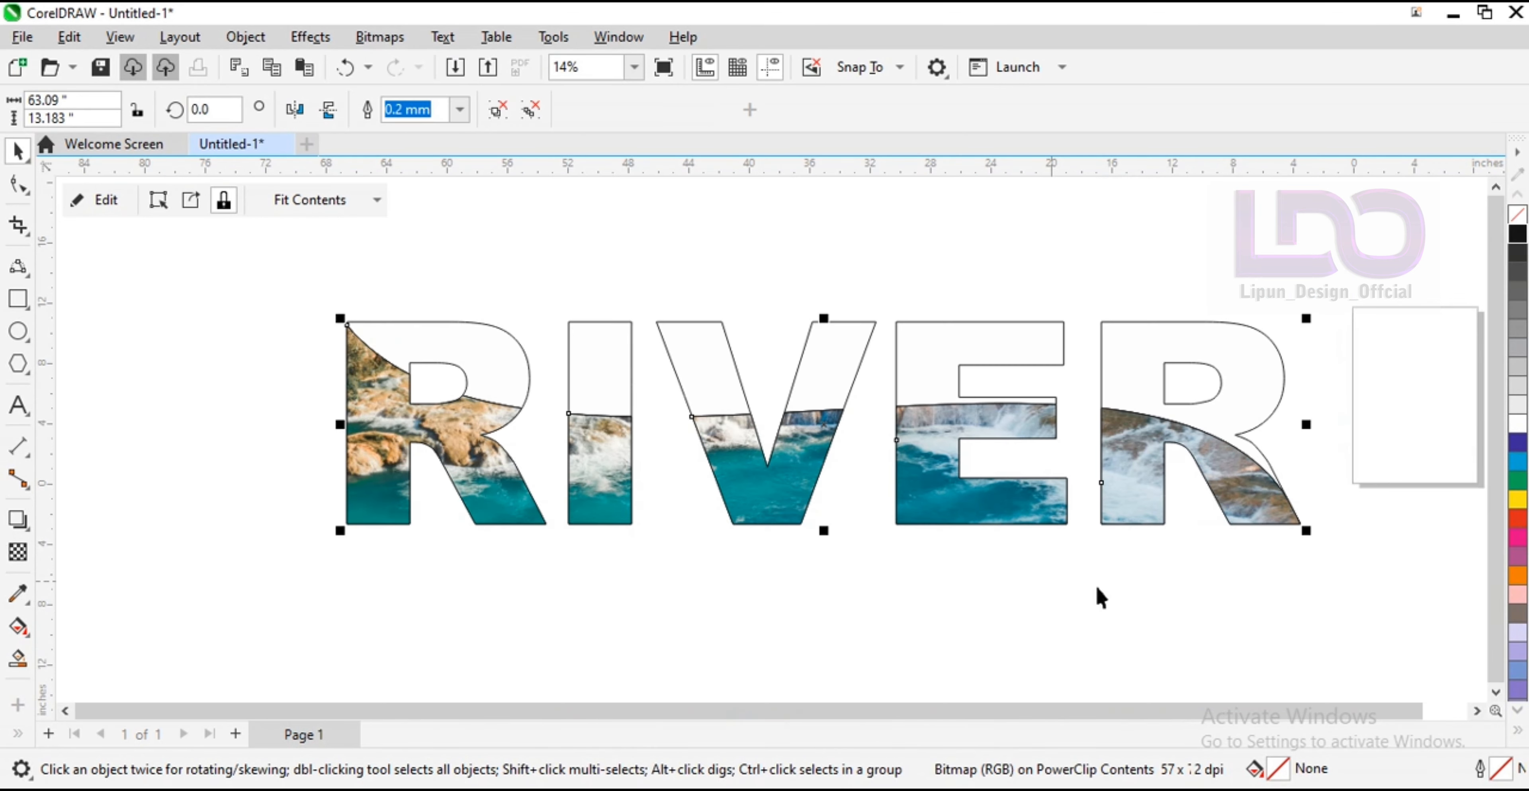
left_click(1342, 654)
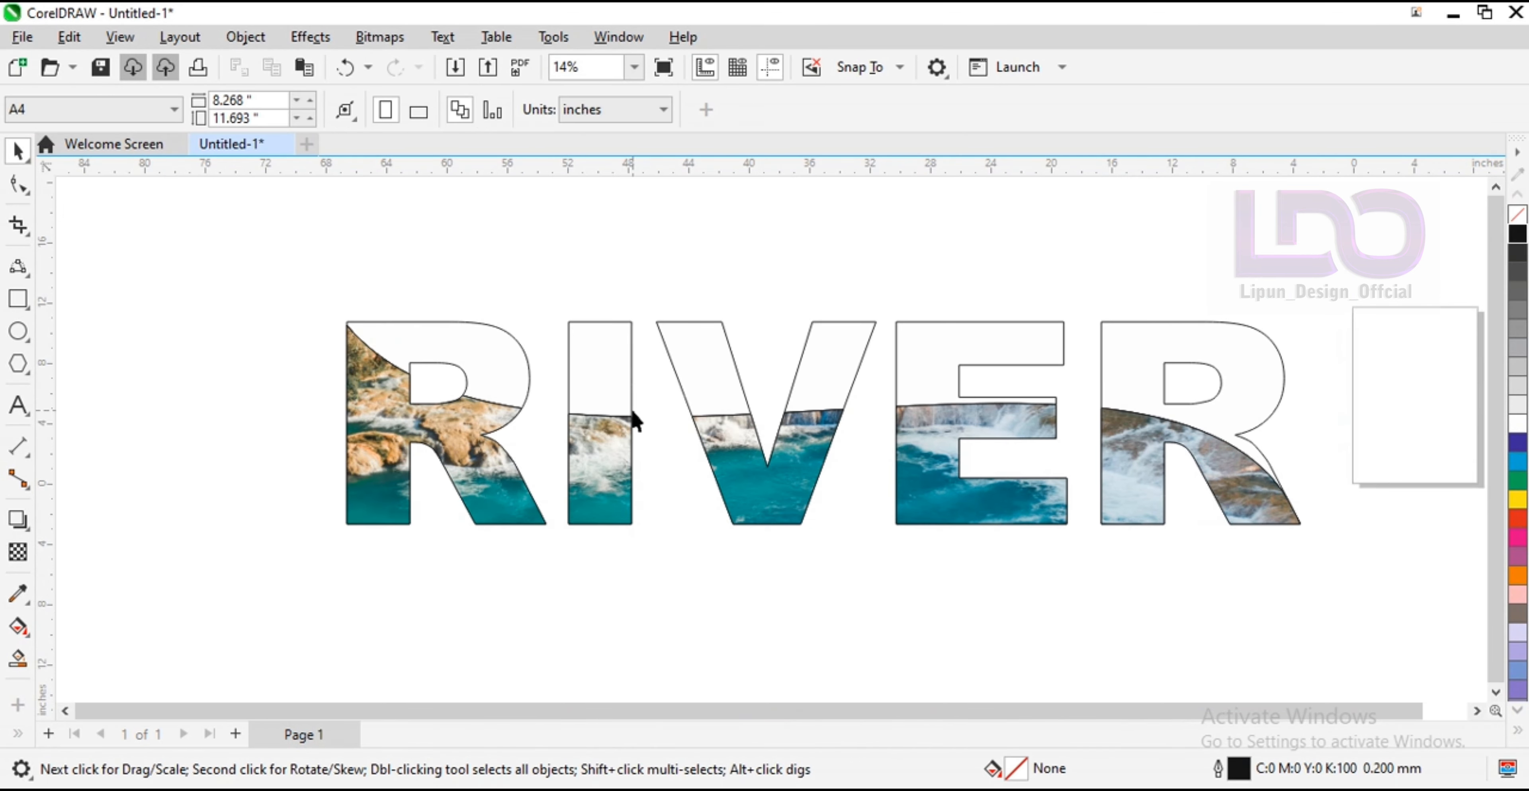
left_click(383, 331)
left_click(627, 247)
left_click(710, 428)
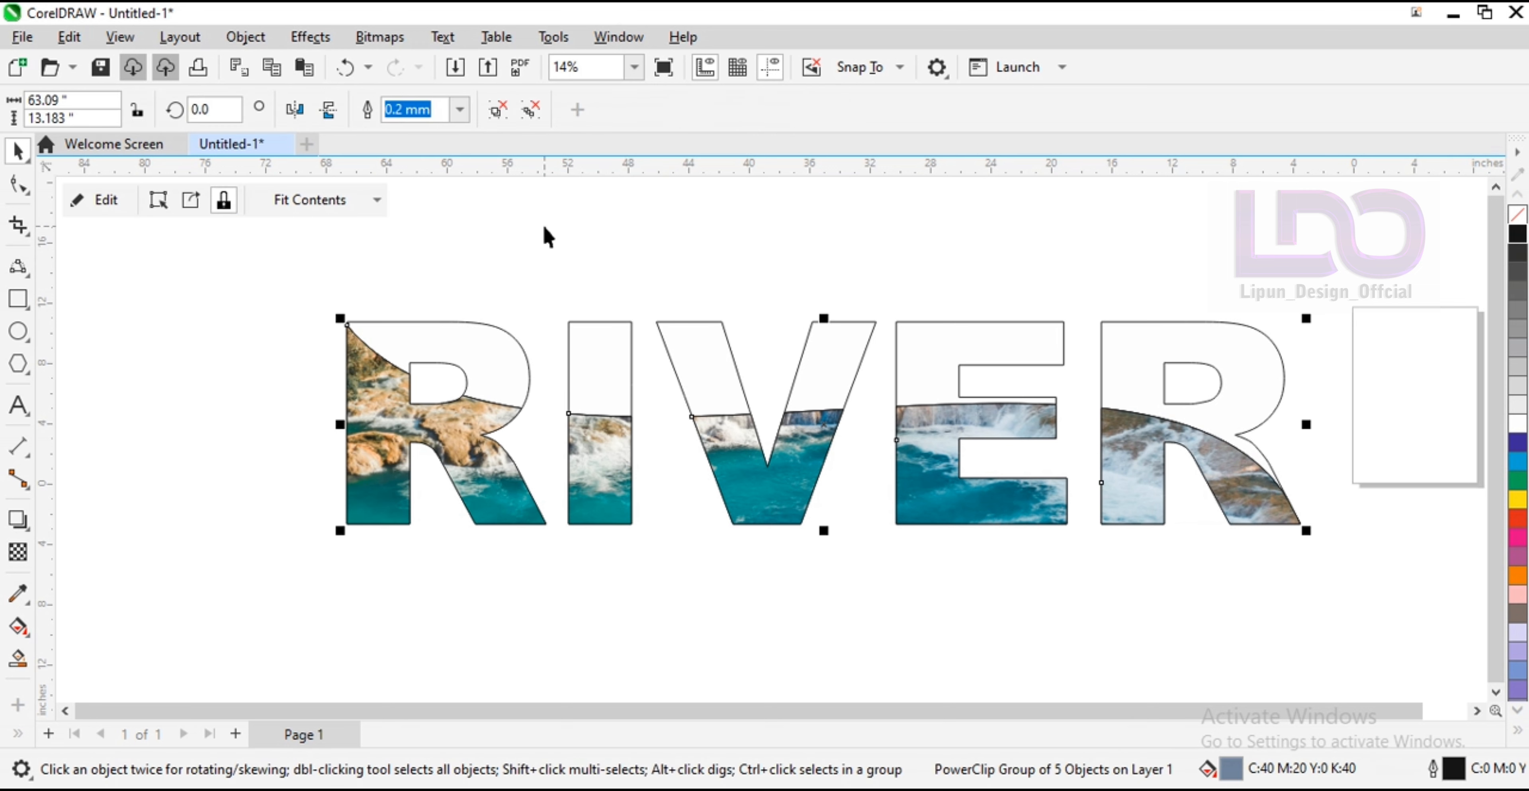
left_click(306, 298)
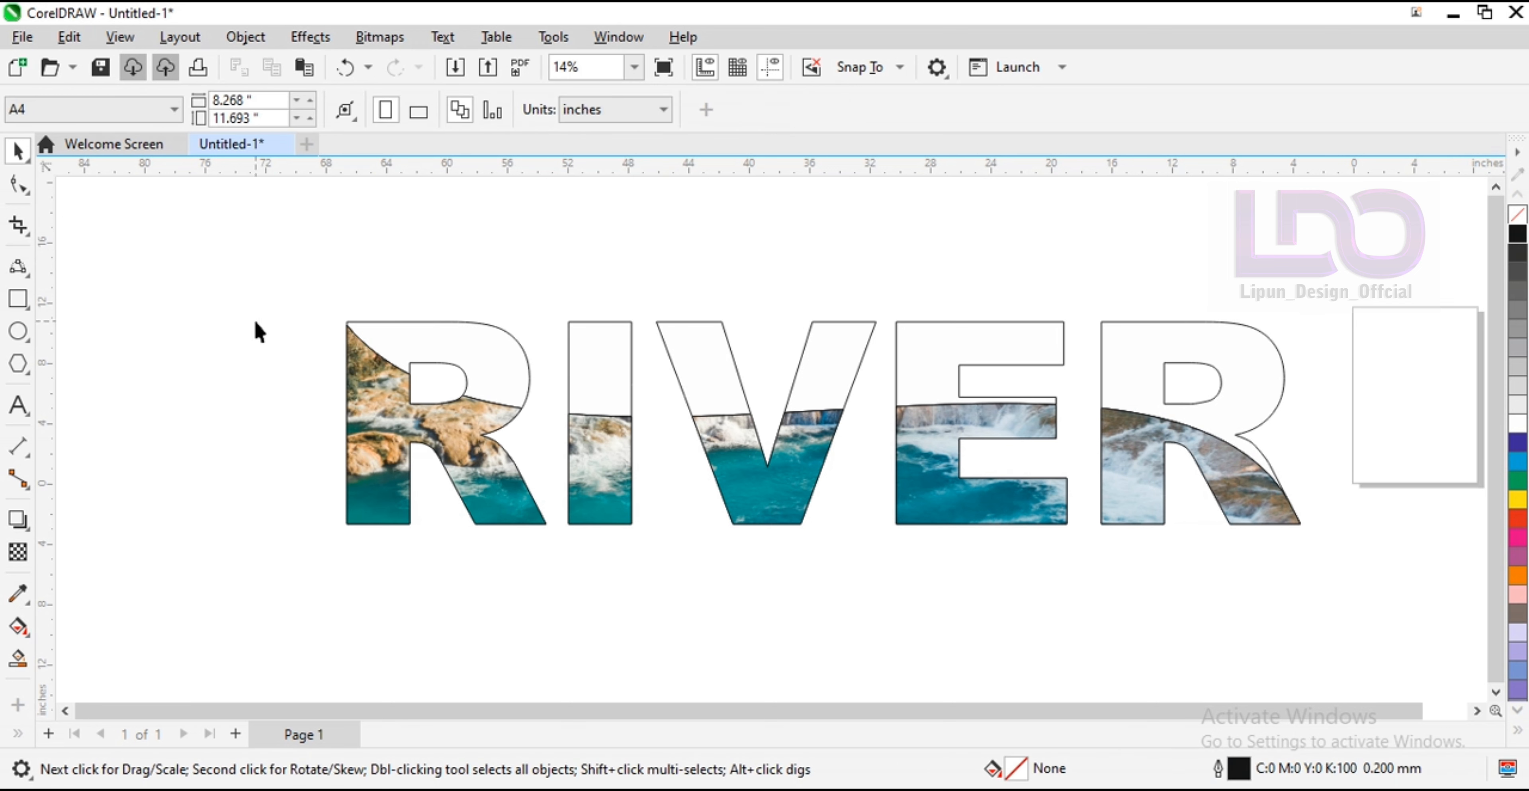
Remove the outline from the white lettering and photo-filled pieces, and reapply a black outline to both.
left_click_drag(1198, 590, 1319, 588)
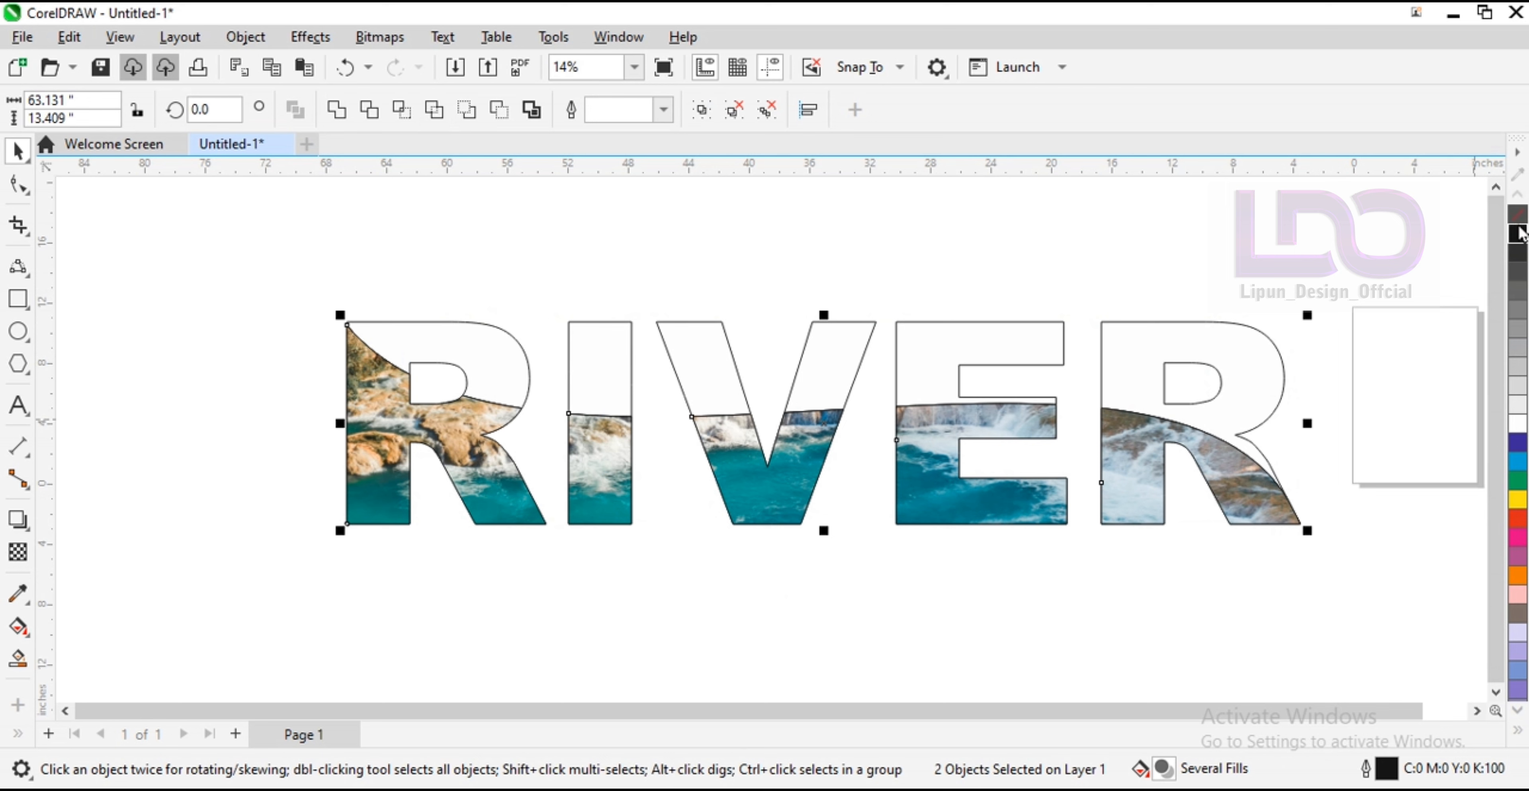
right_click(1518, 216)
left_click(228, 310)
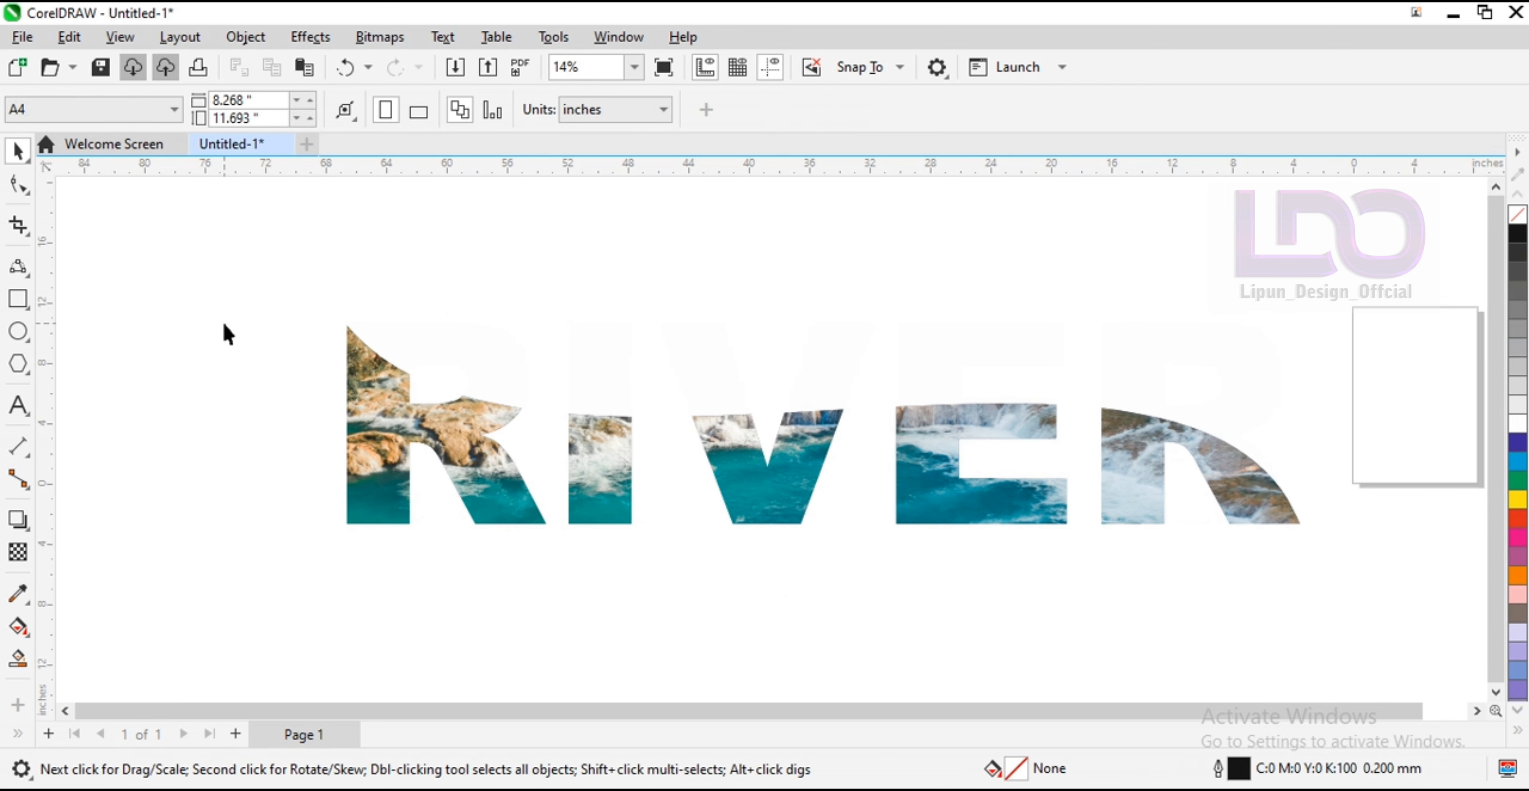
left_click_drag(1265, 561, 1449, 598)
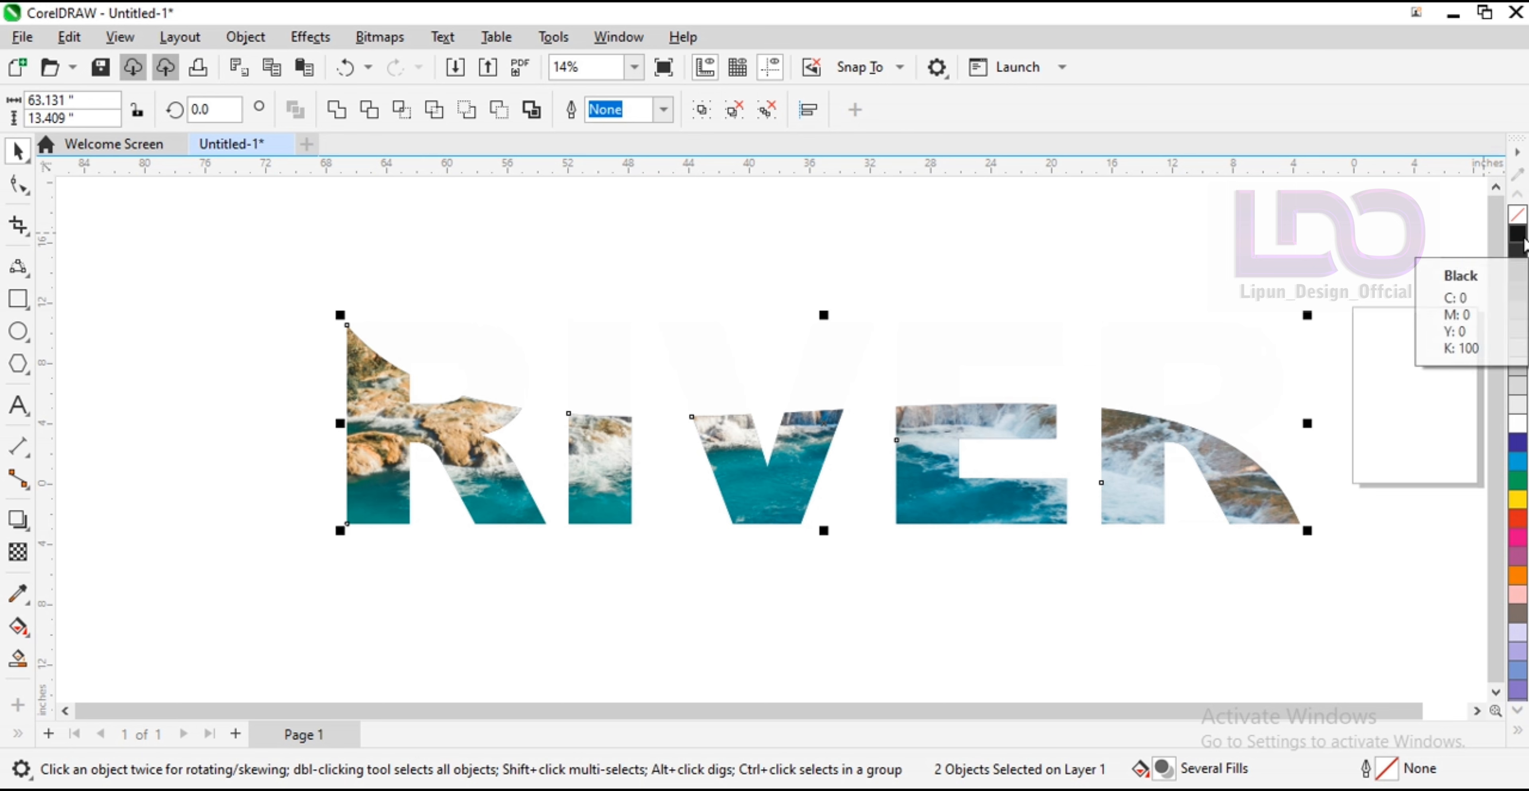
right_click(1525, 245)
left_click(205, 313)
View the full photo behind the lower letter pieces in PowerClip editing.
left_click(355, 370)
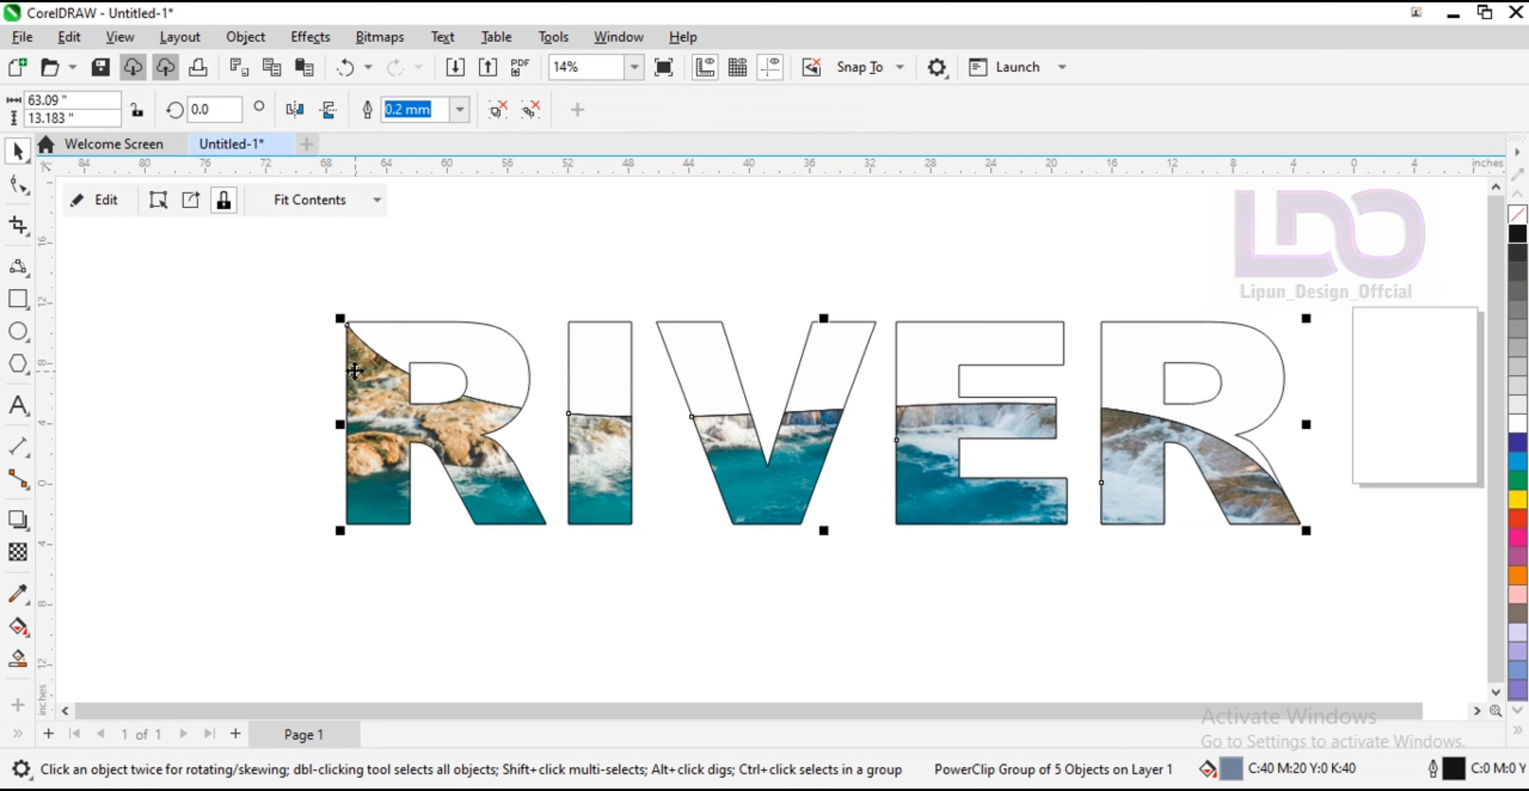
left_click(90, 199)
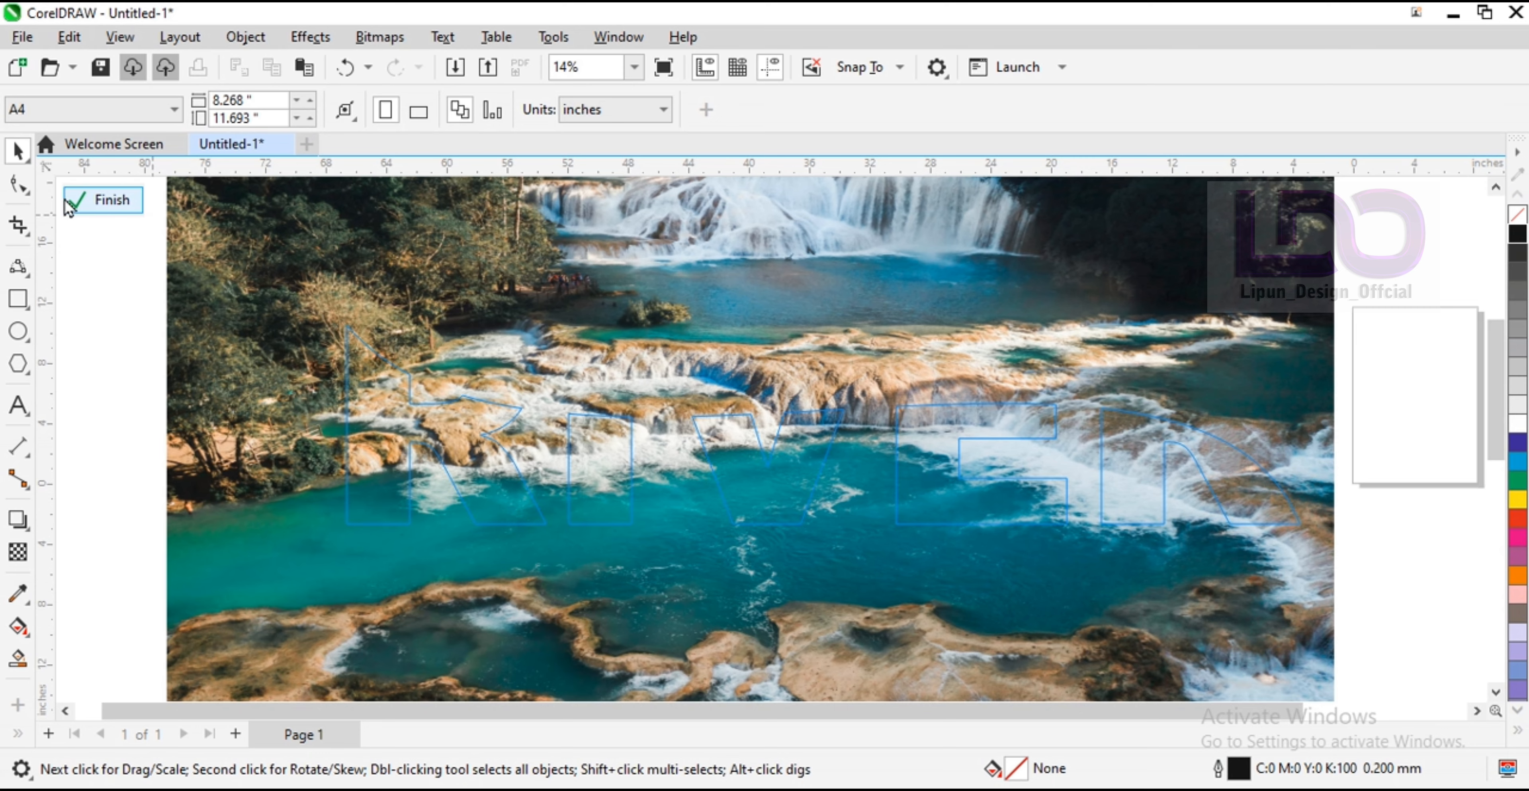
left_click(97, 207)
left_click(212, 414)
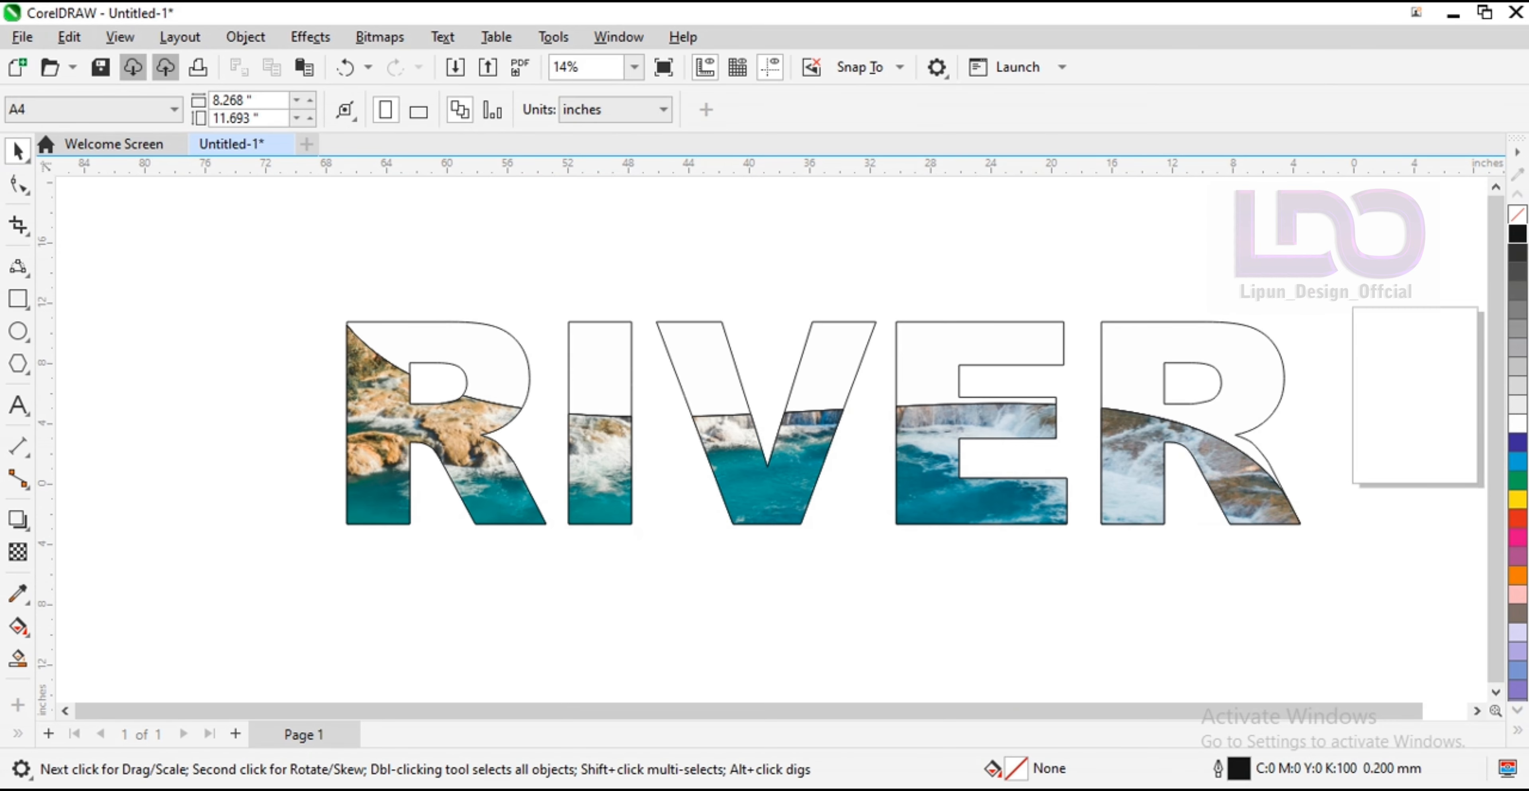
Draw a background rectangle about 135 by 90.5 inches around the RIVER lettering.
left_click(18, 298)
scroll(516, 428, "down", 4)
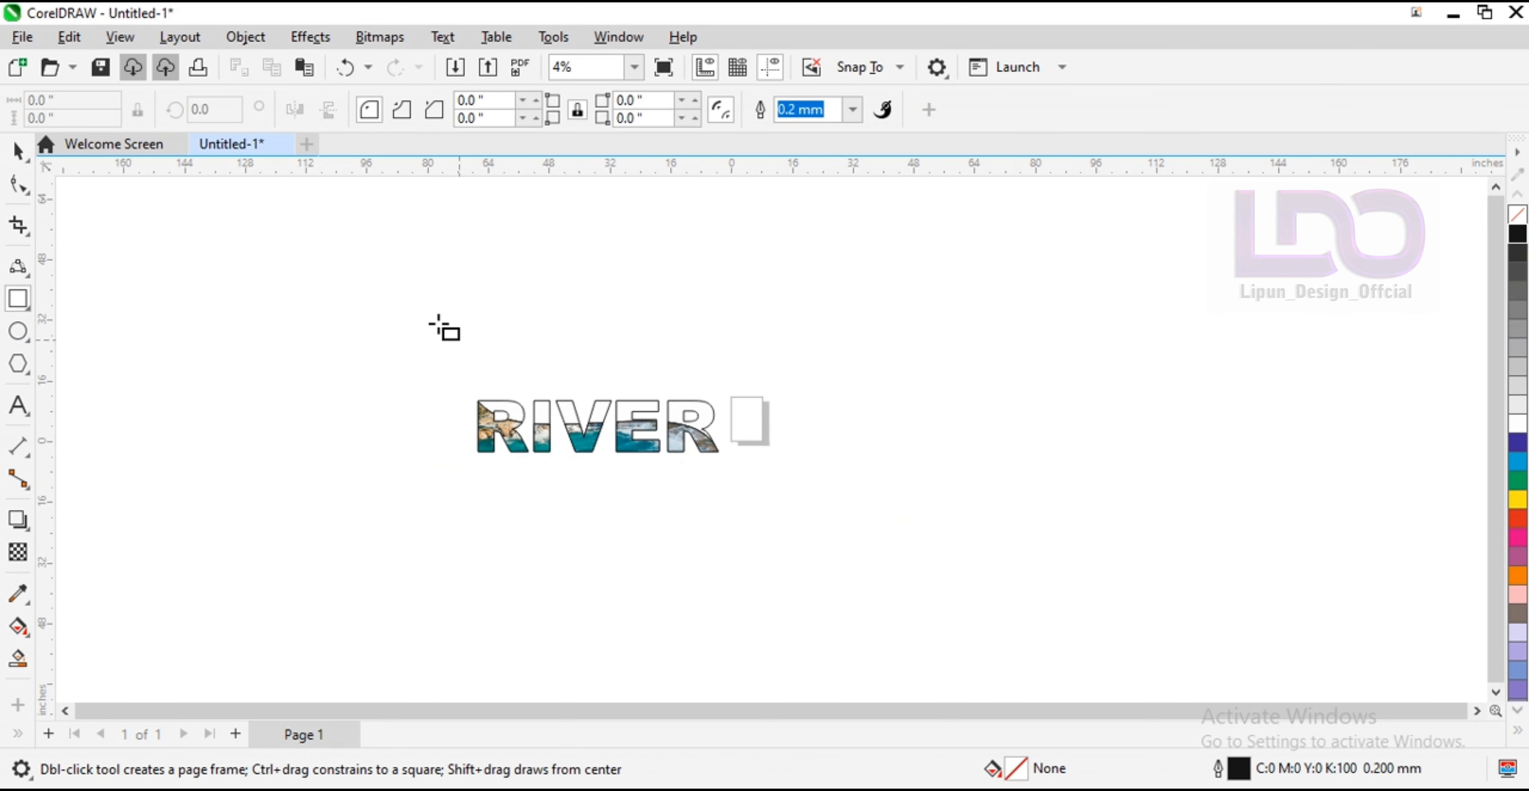
left_click_drag(346, 254, 859, 595)
scroll(325, 391, "up", 1)
scroll(325, 391, "down", 1)
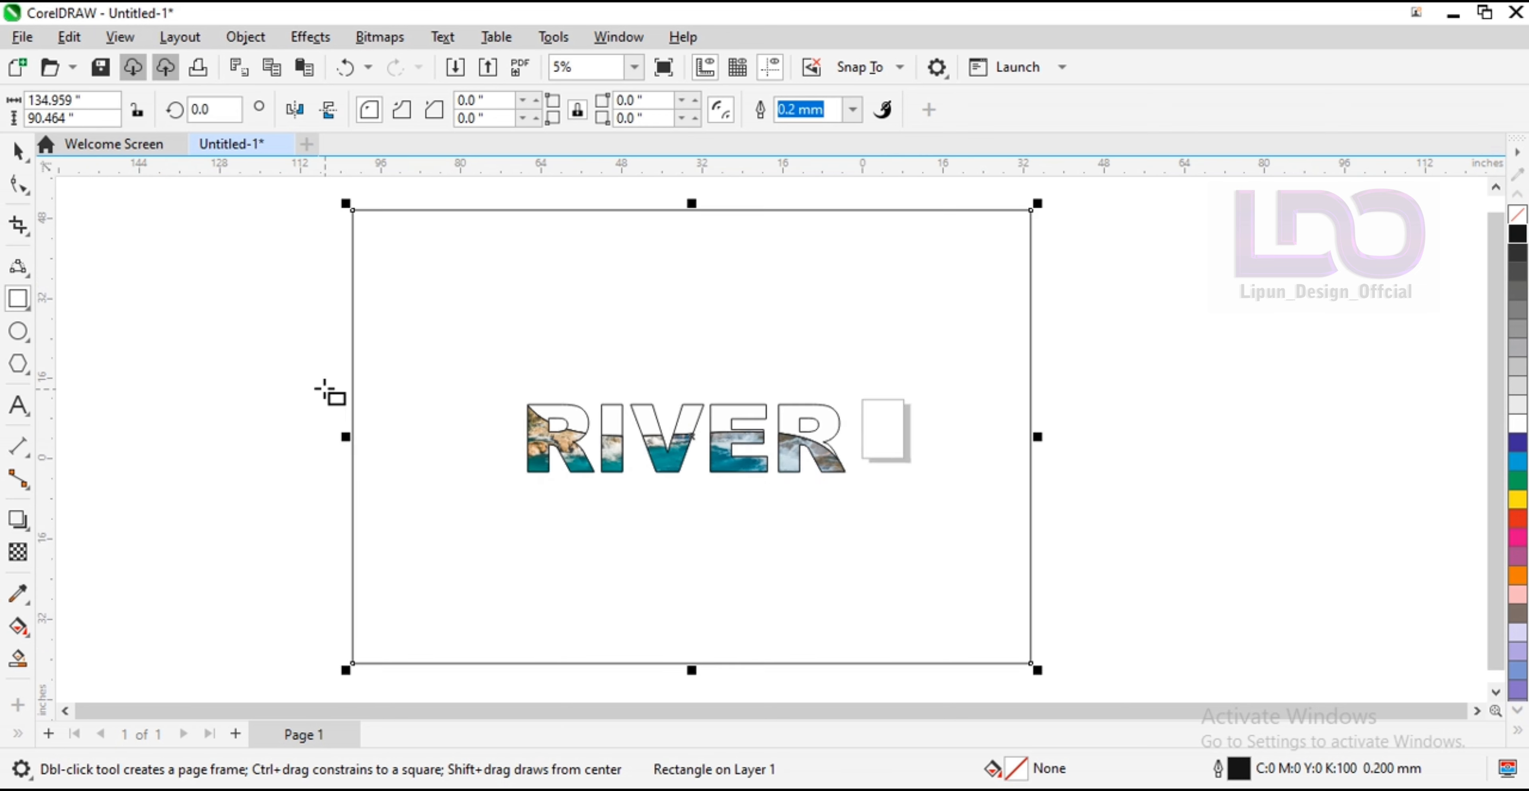
scroll(326, 390, "up", 1)
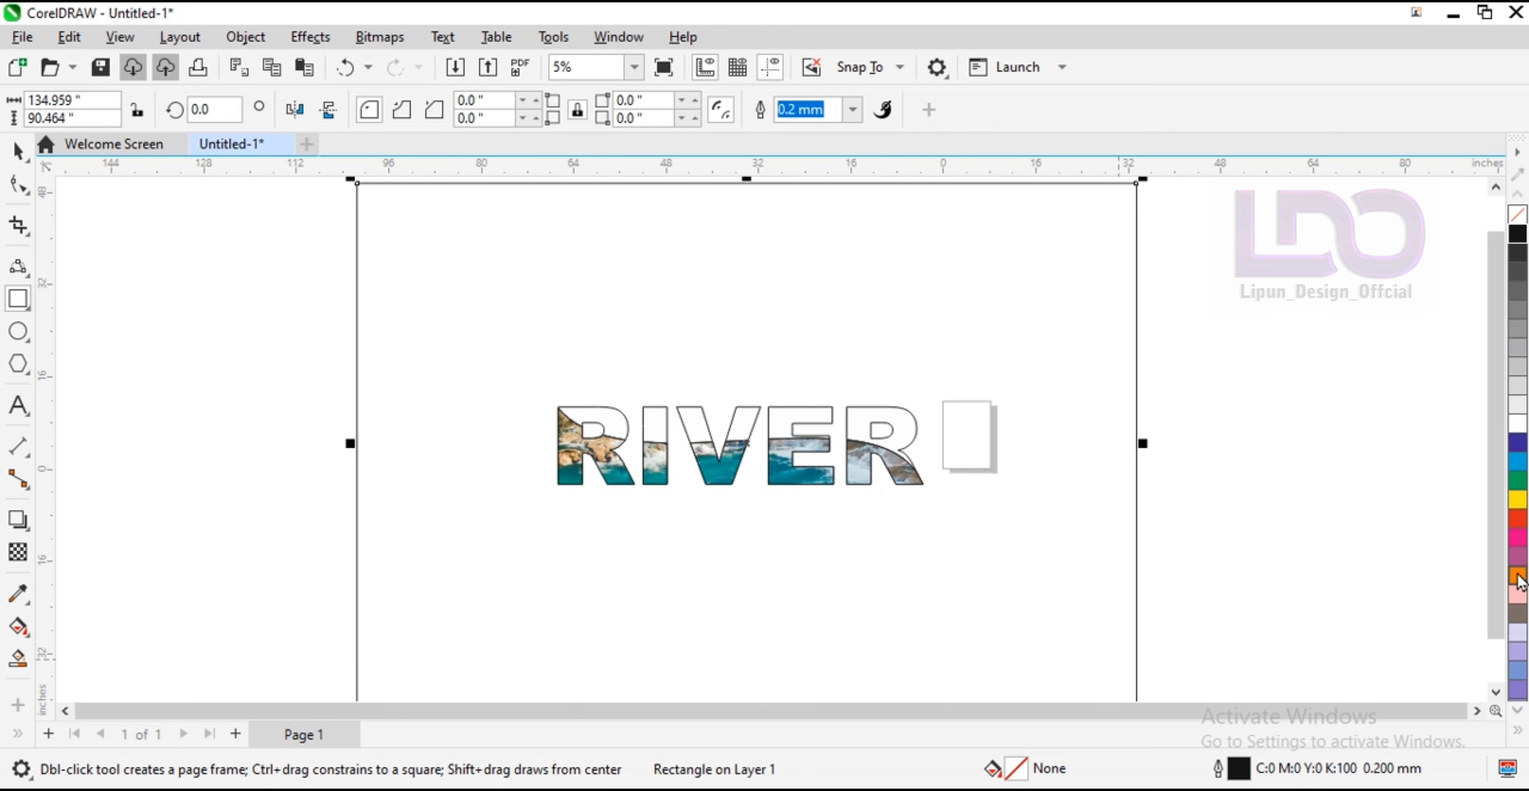
Fill the background rectangle with magenta C:20 M:80 Y:0 K:20 and send it behind the RIVER lettering.
left_click(1518, 556)
left_click(19, 156)
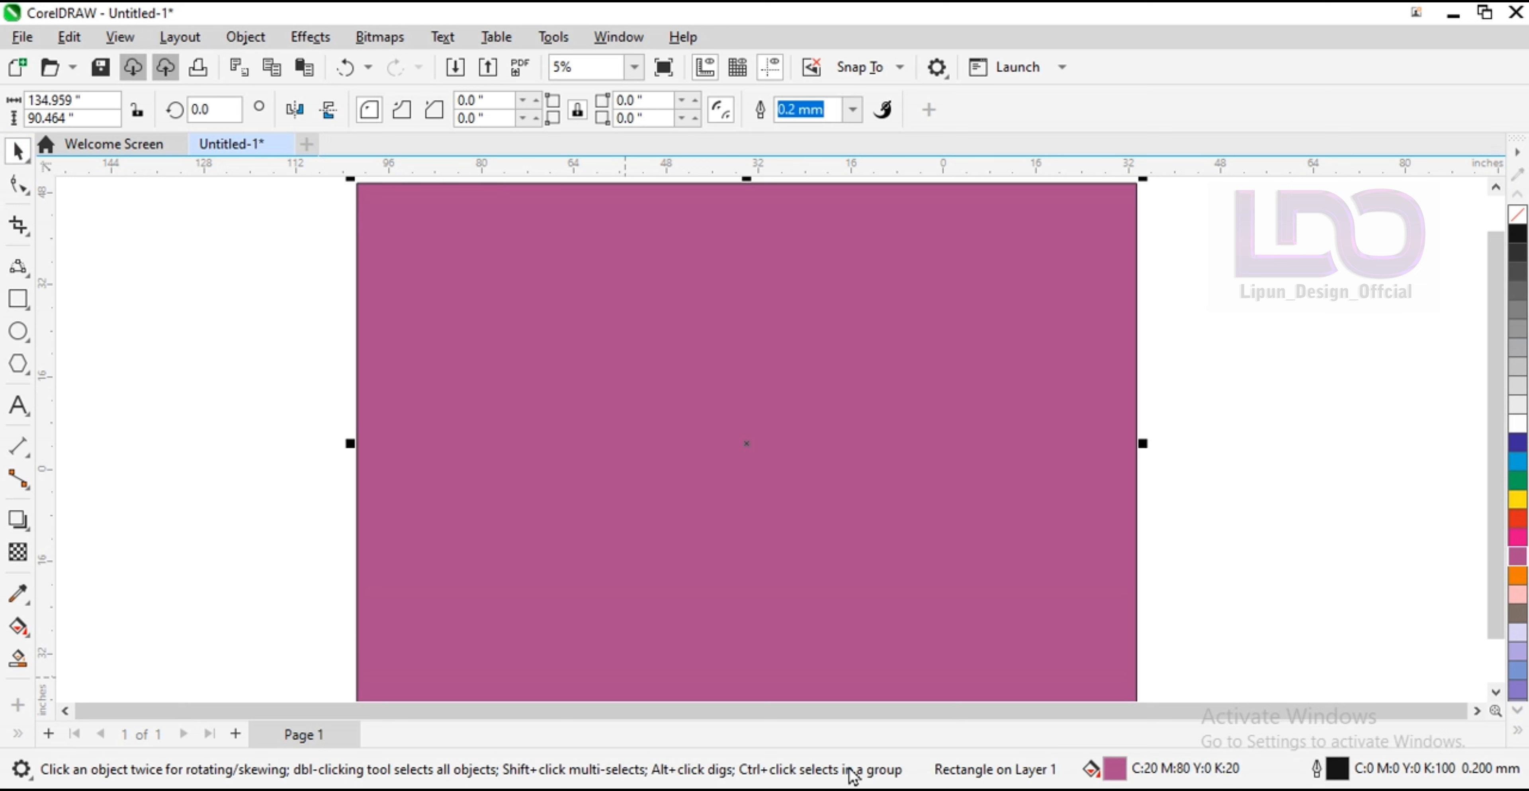
key("shift+Page_Down")
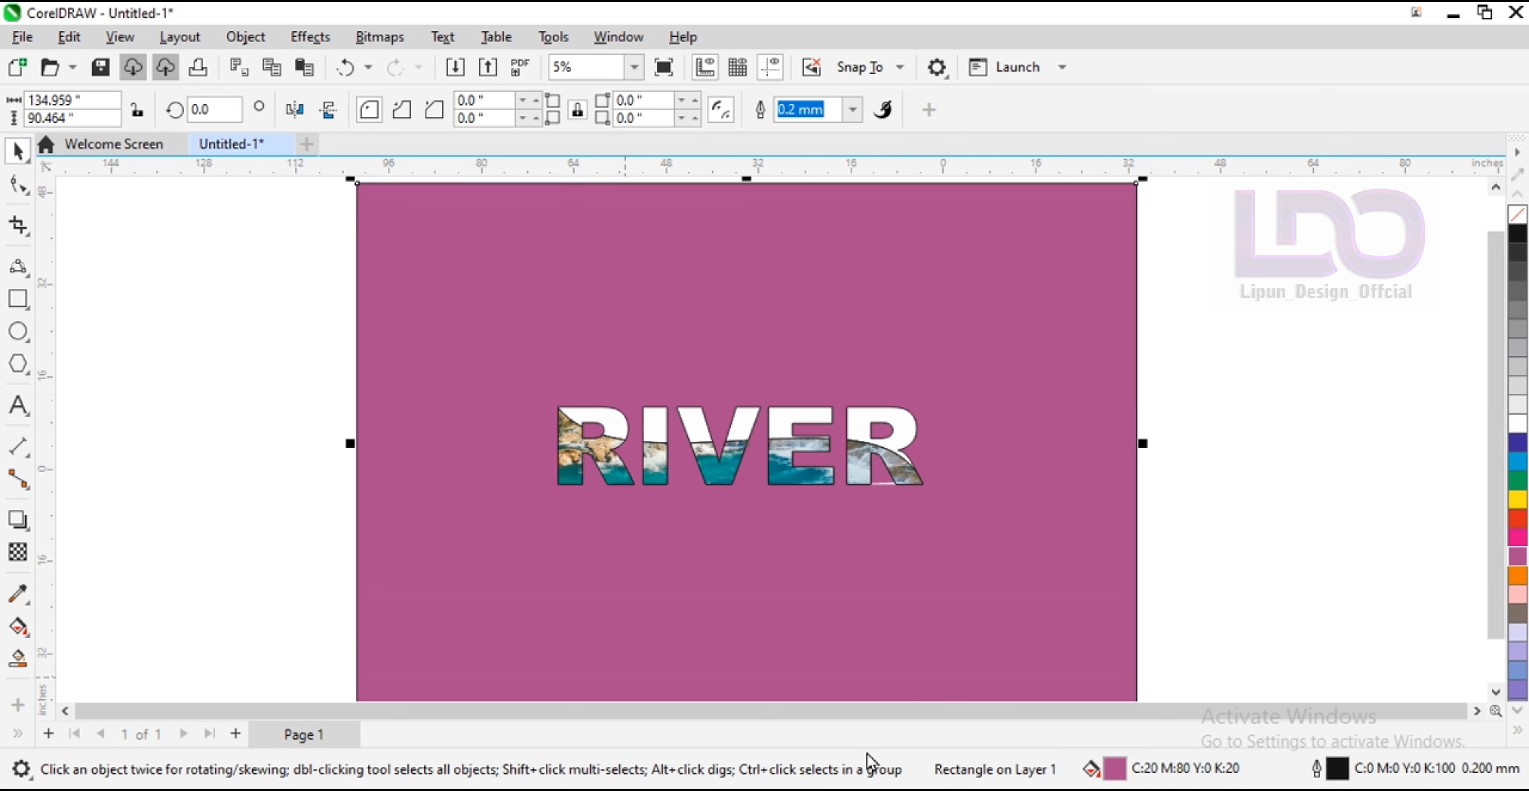
scroll(250, 387, "up", 1)
left_click(250, 387)
Try filling the background around the RIVER lettering with slate blue C:40 M:20 Y:0 K:40 using Smart Fill.
left_click(601, 256)
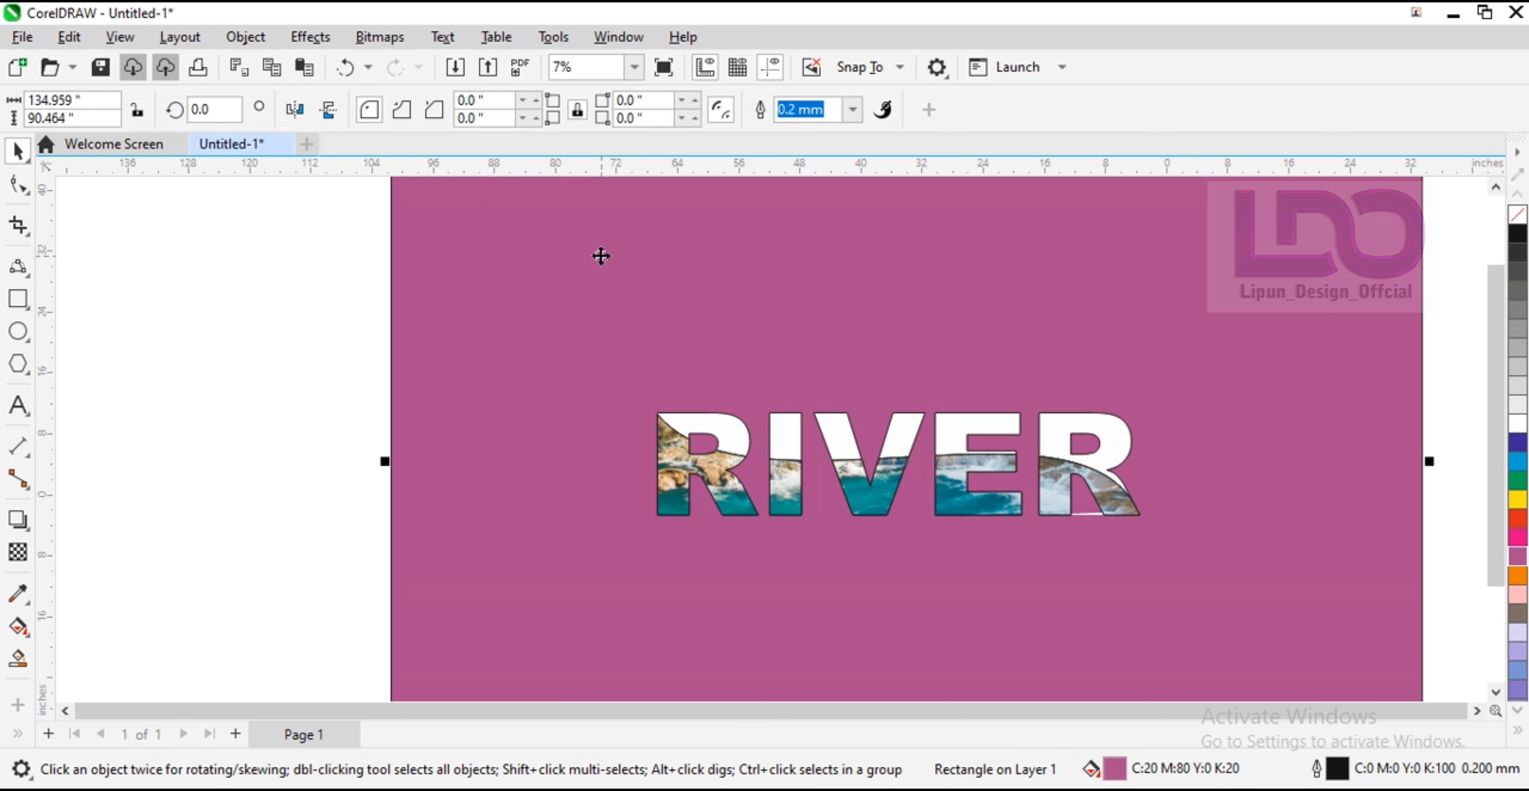
left_click(20, 658)
scroll(886, 210, "down", 1)
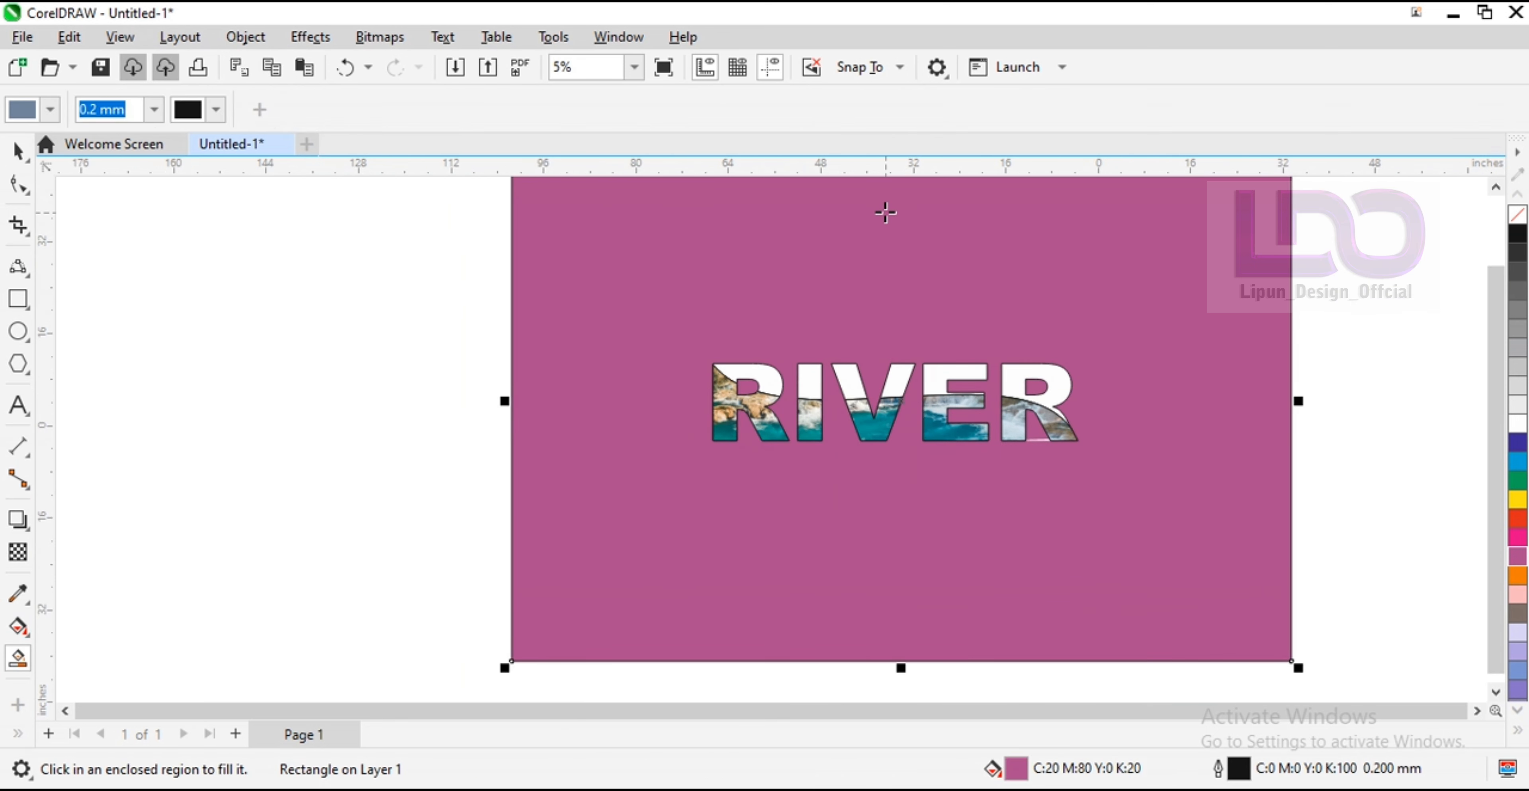
scroll(1504, 447, "up", 2)
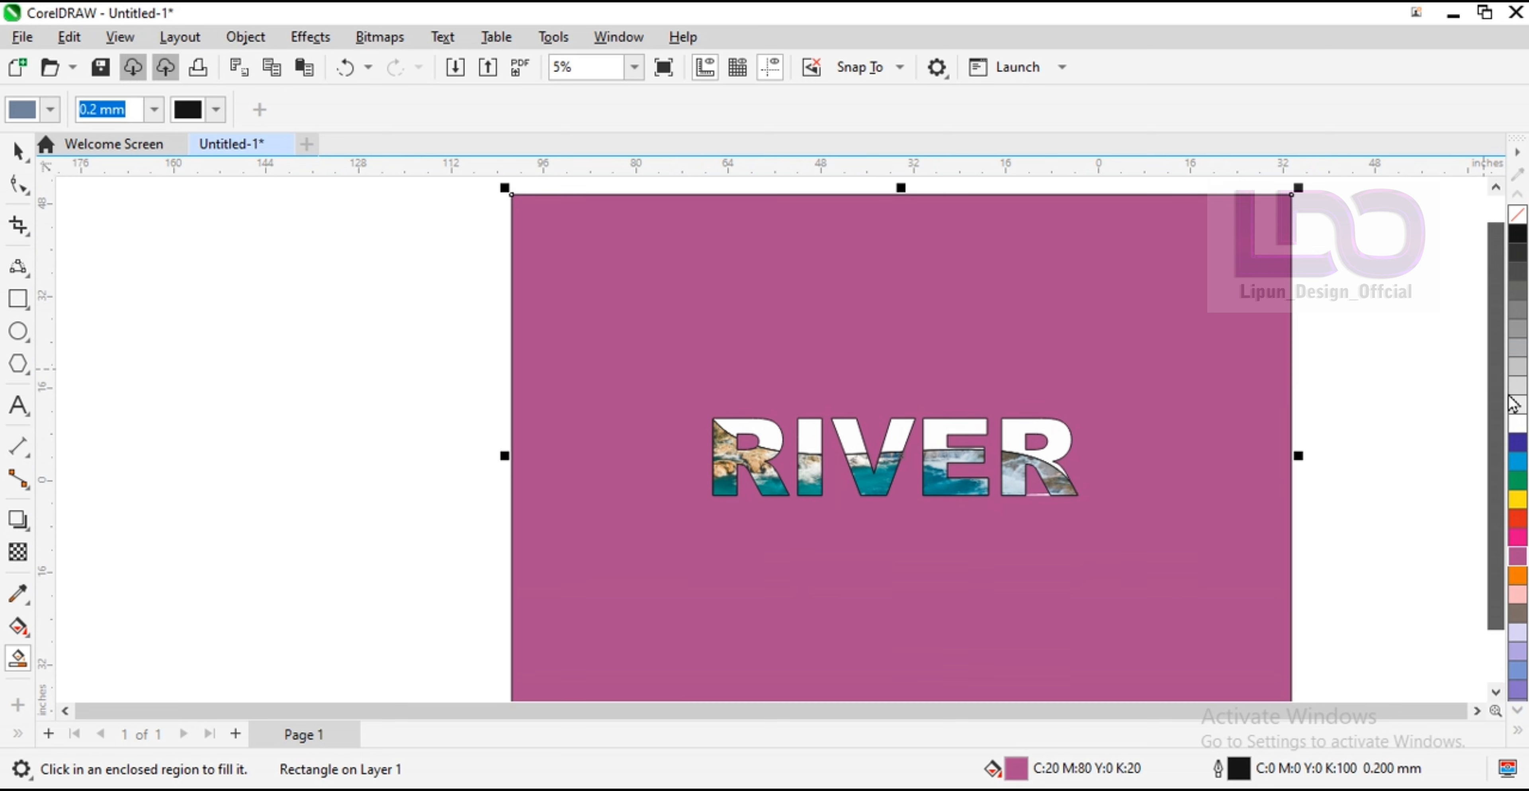
left_click(922, 249)
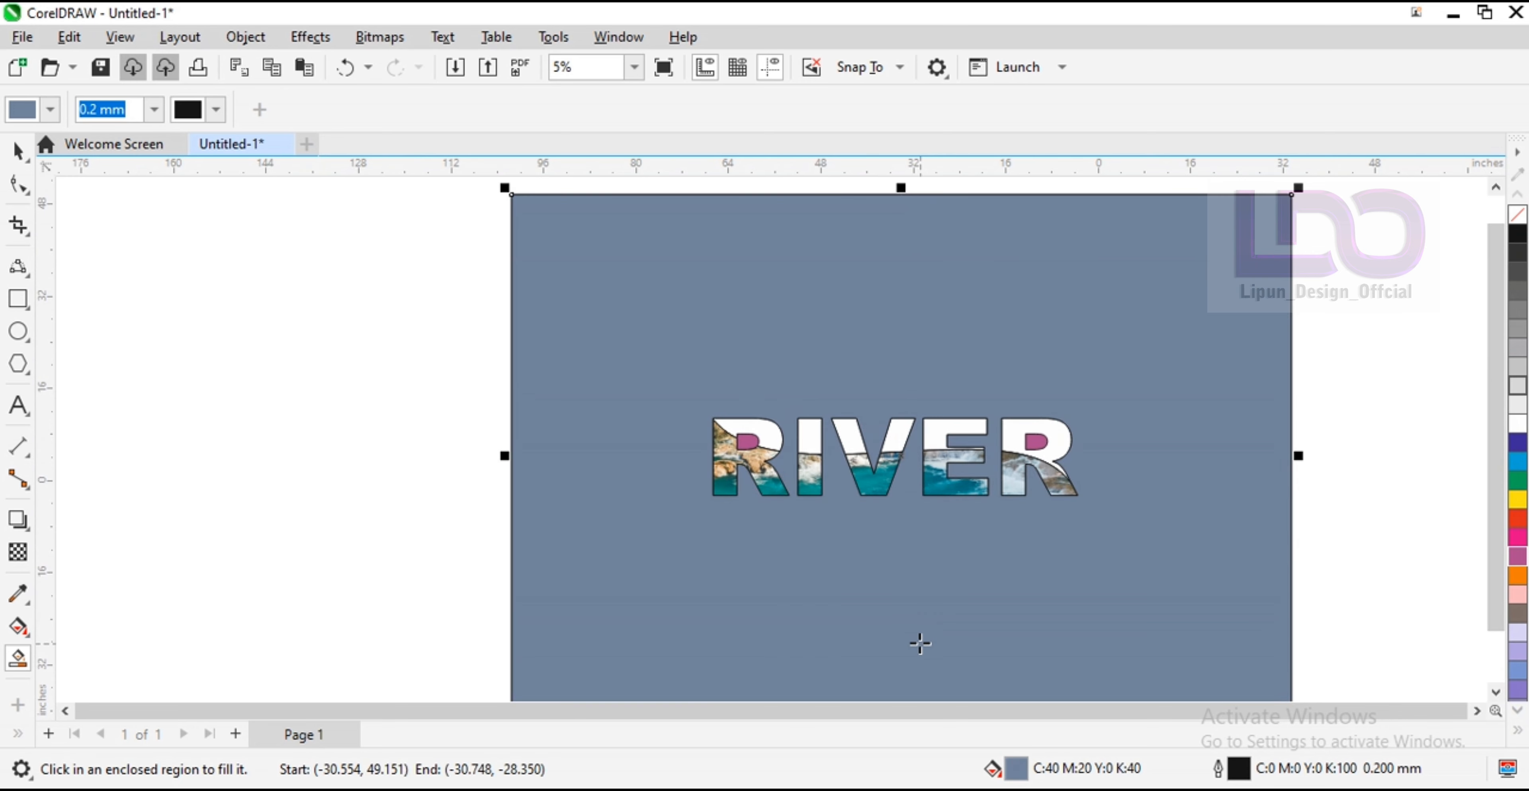
key("ctrl+z")
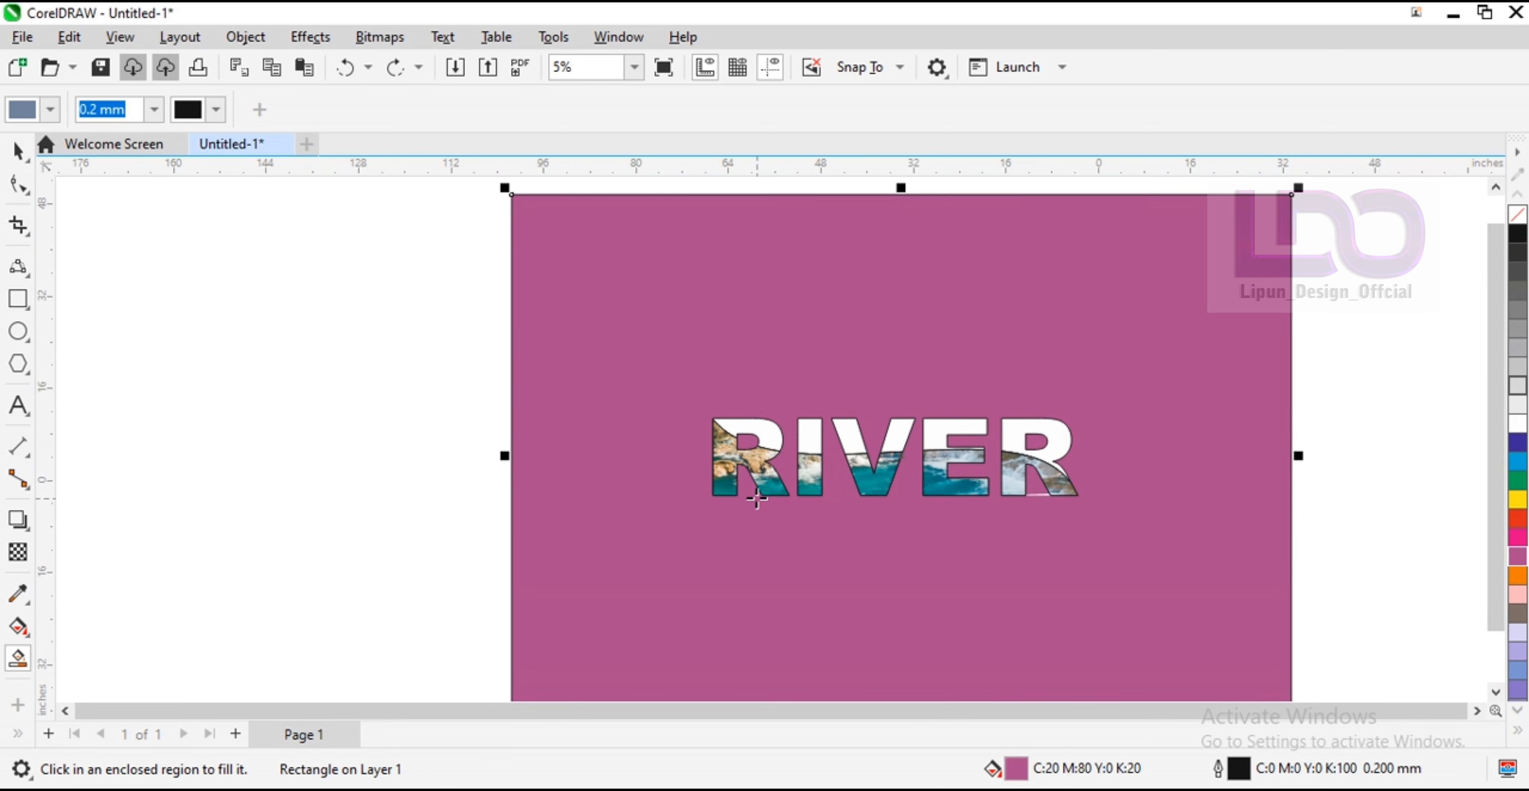
Reposition the magenta background rectangle so that it frames the RIVER lettering on all sides.
left_click(18, 151)
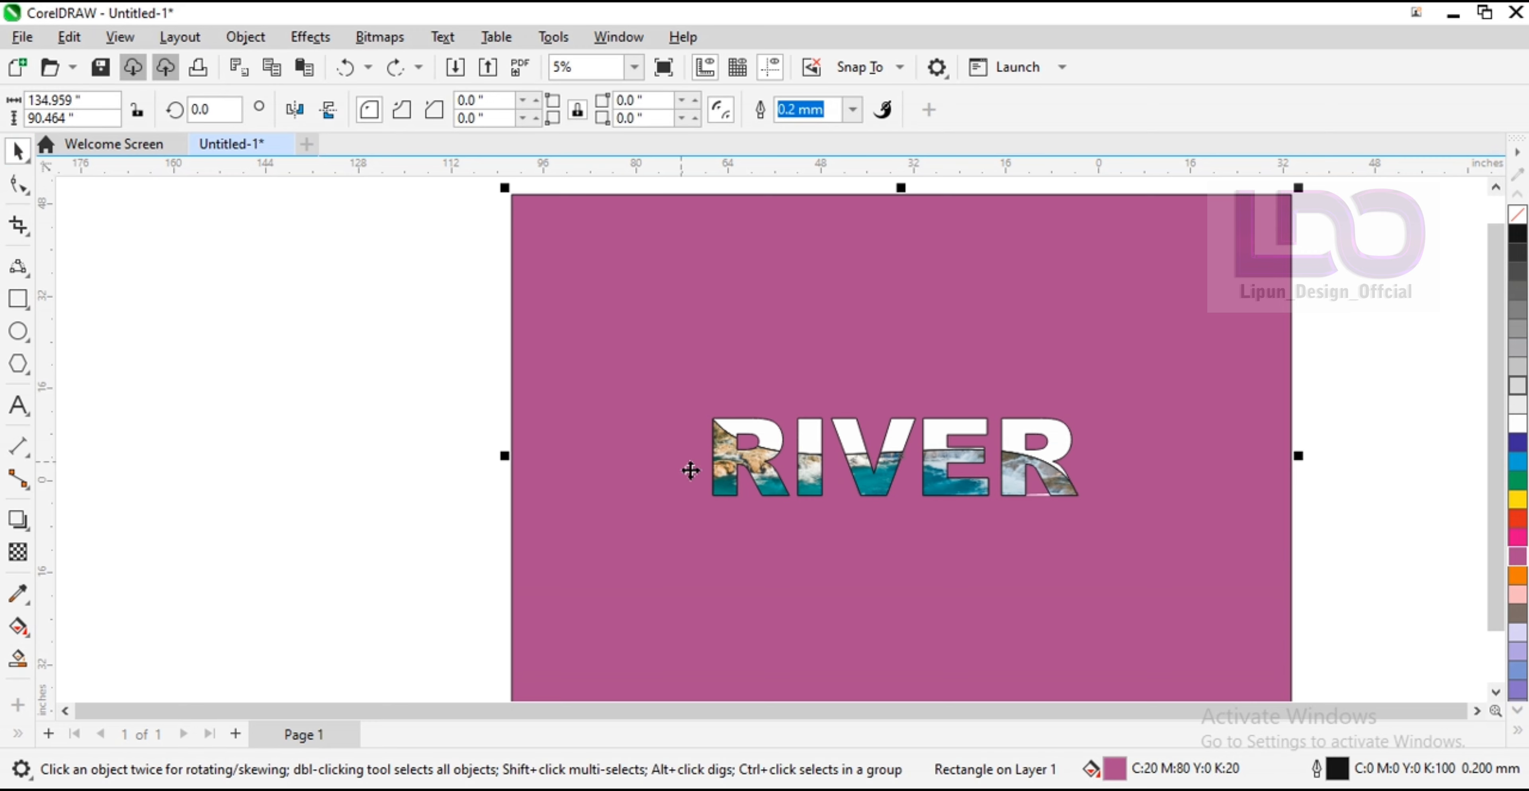
left_click_drag(692, 469, 482, 445)
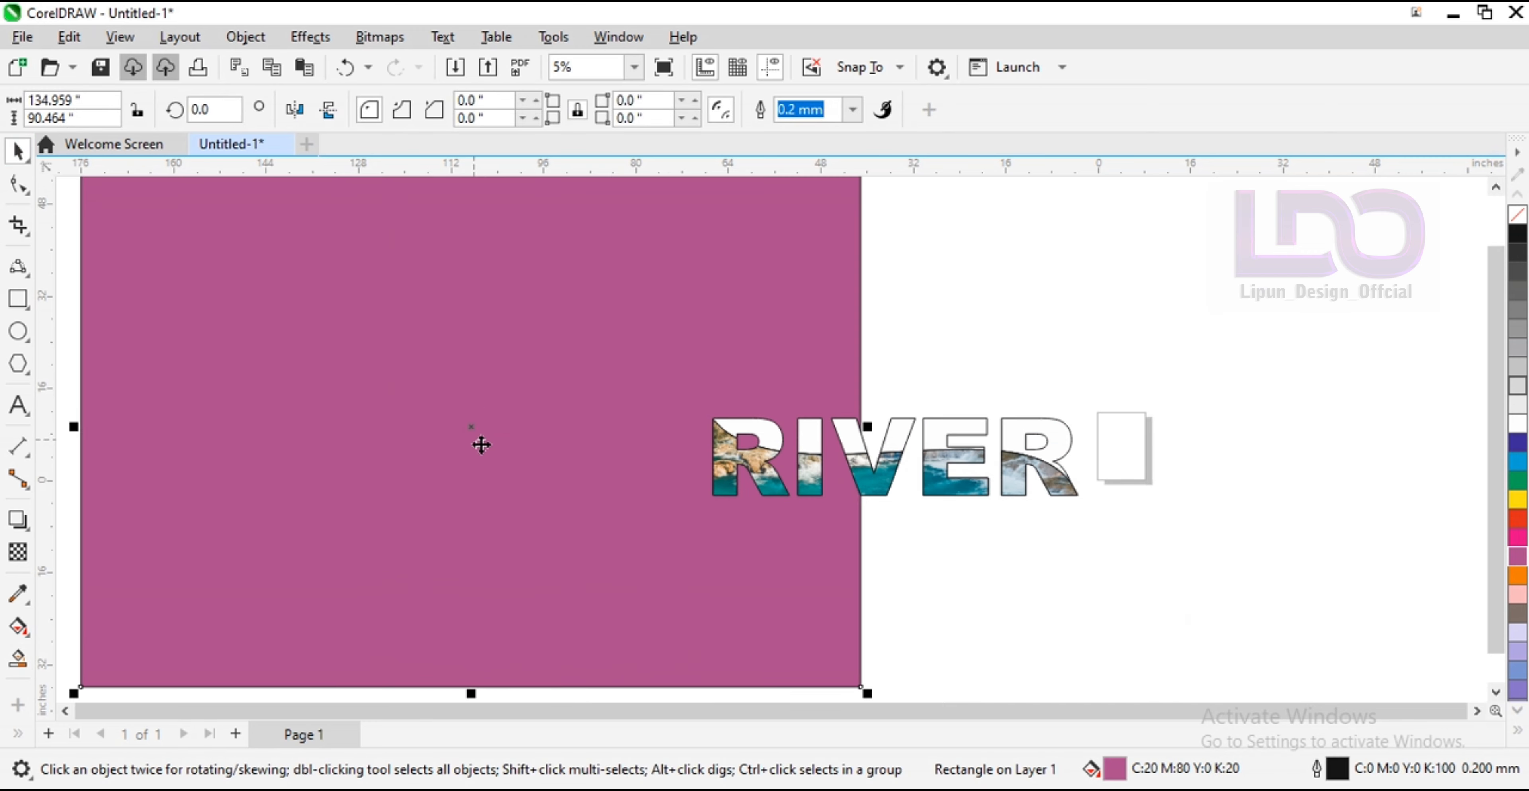
key("ctrl+z")
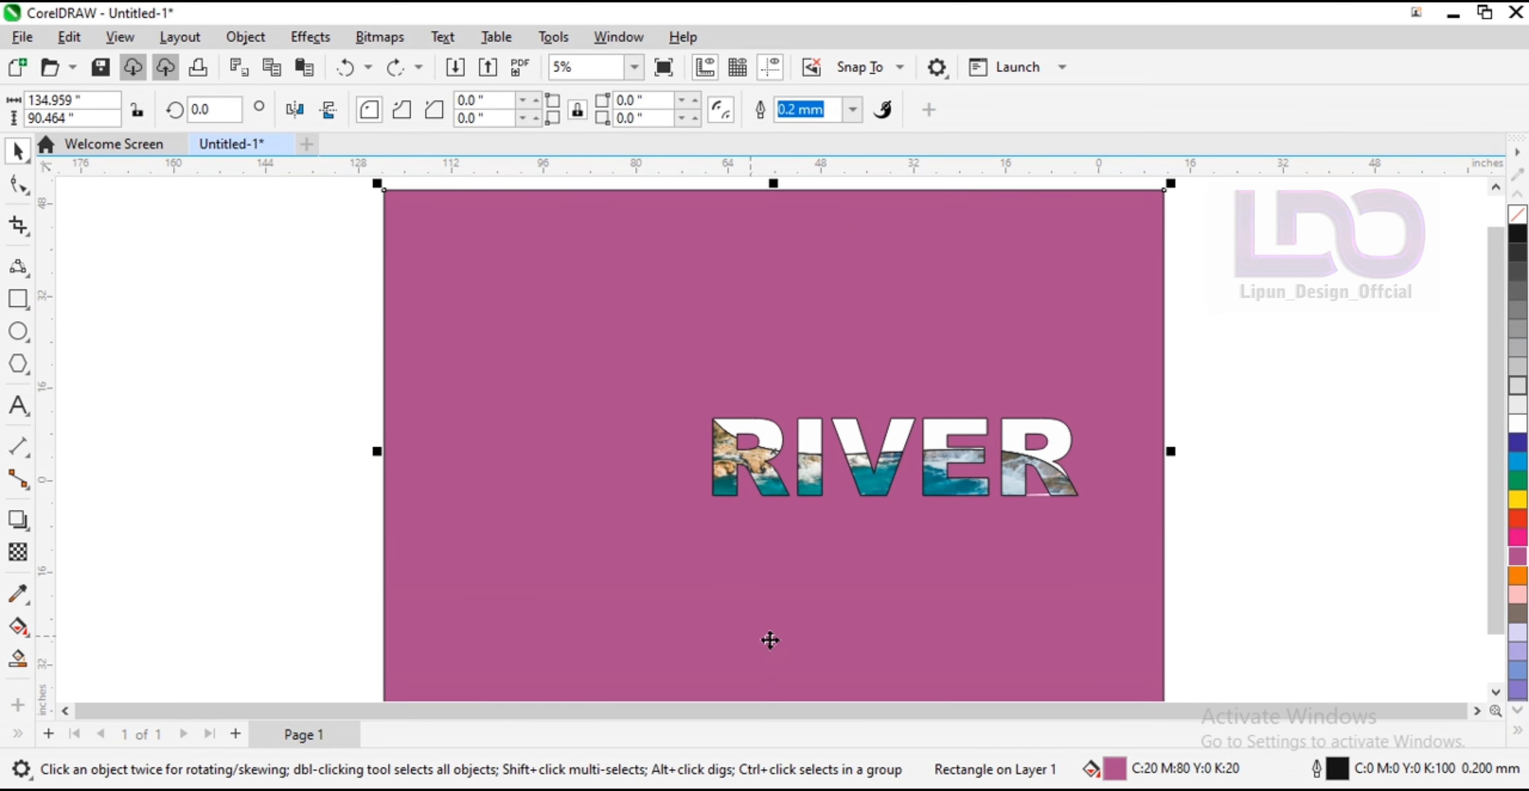
scroll(1038, 524, "up", 3)
scroll(361, 287, "down", 3)
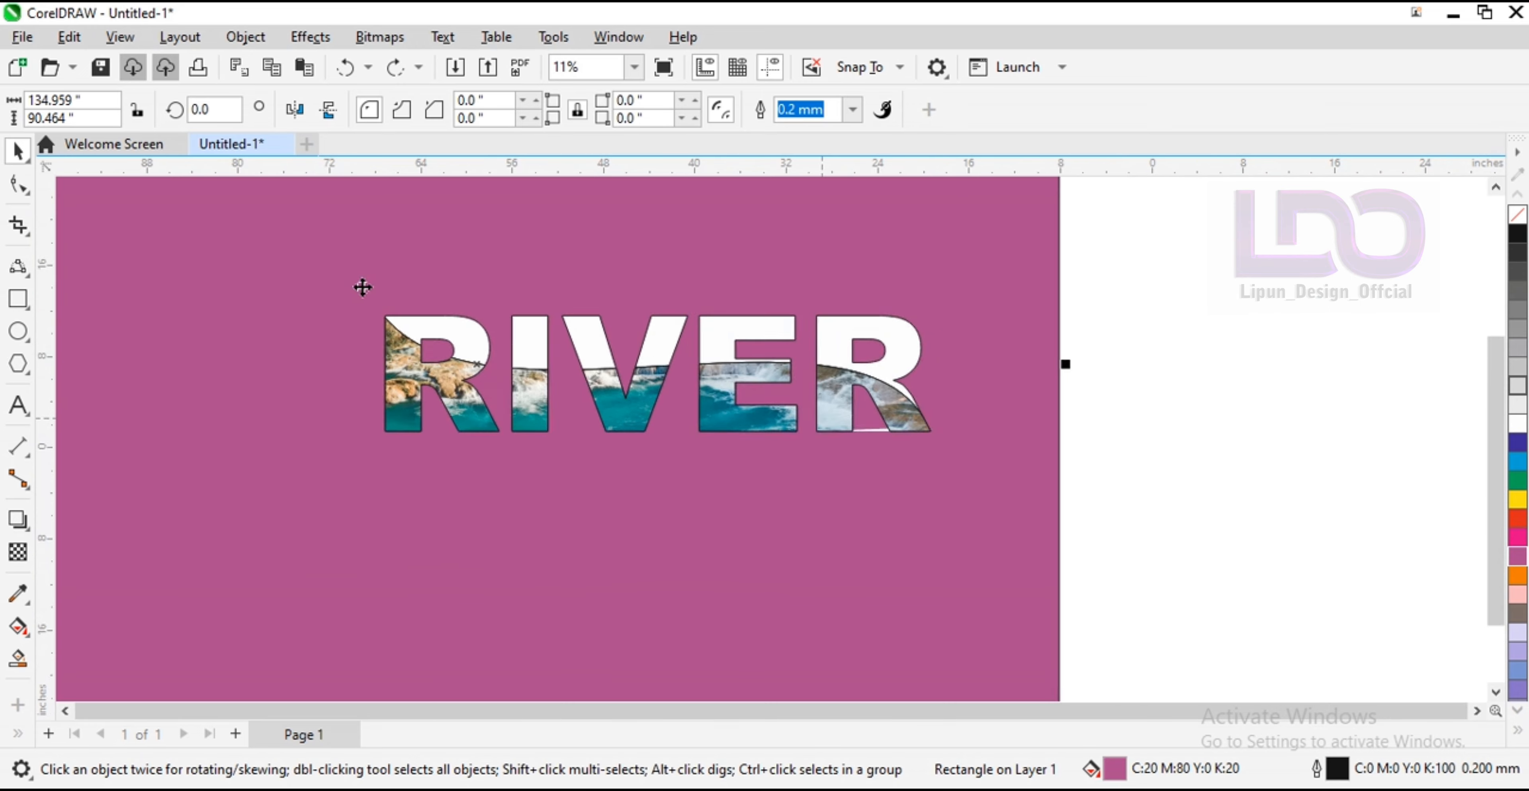
scroll(88, 243, "up", 2)
scroll(88, 243, "down", 2)
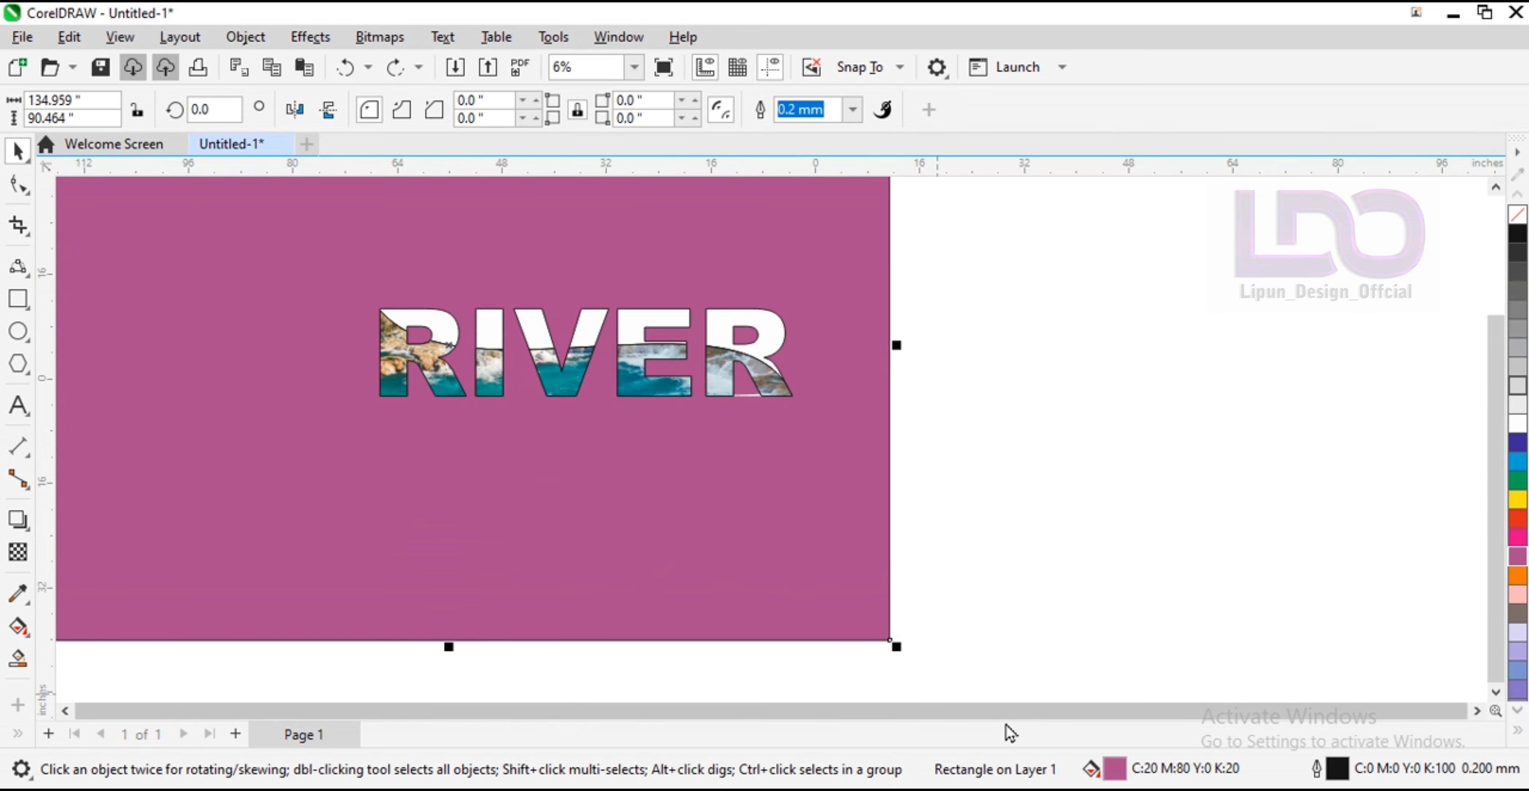
scroll(566, 499, "down", 3)
scroll(342, 382, "up", 2)
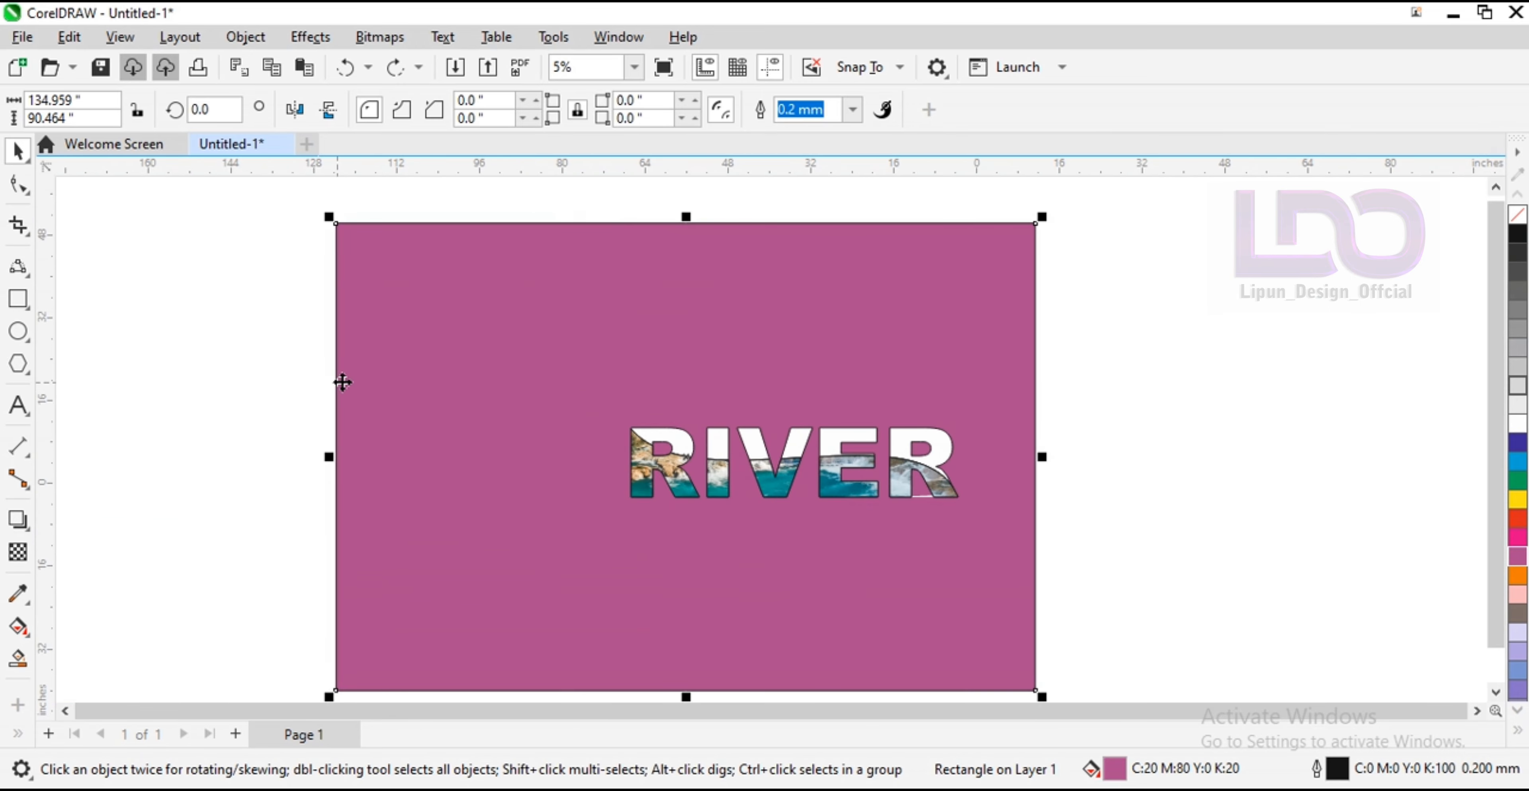
left_click_drag(424, 445, 513, 440)
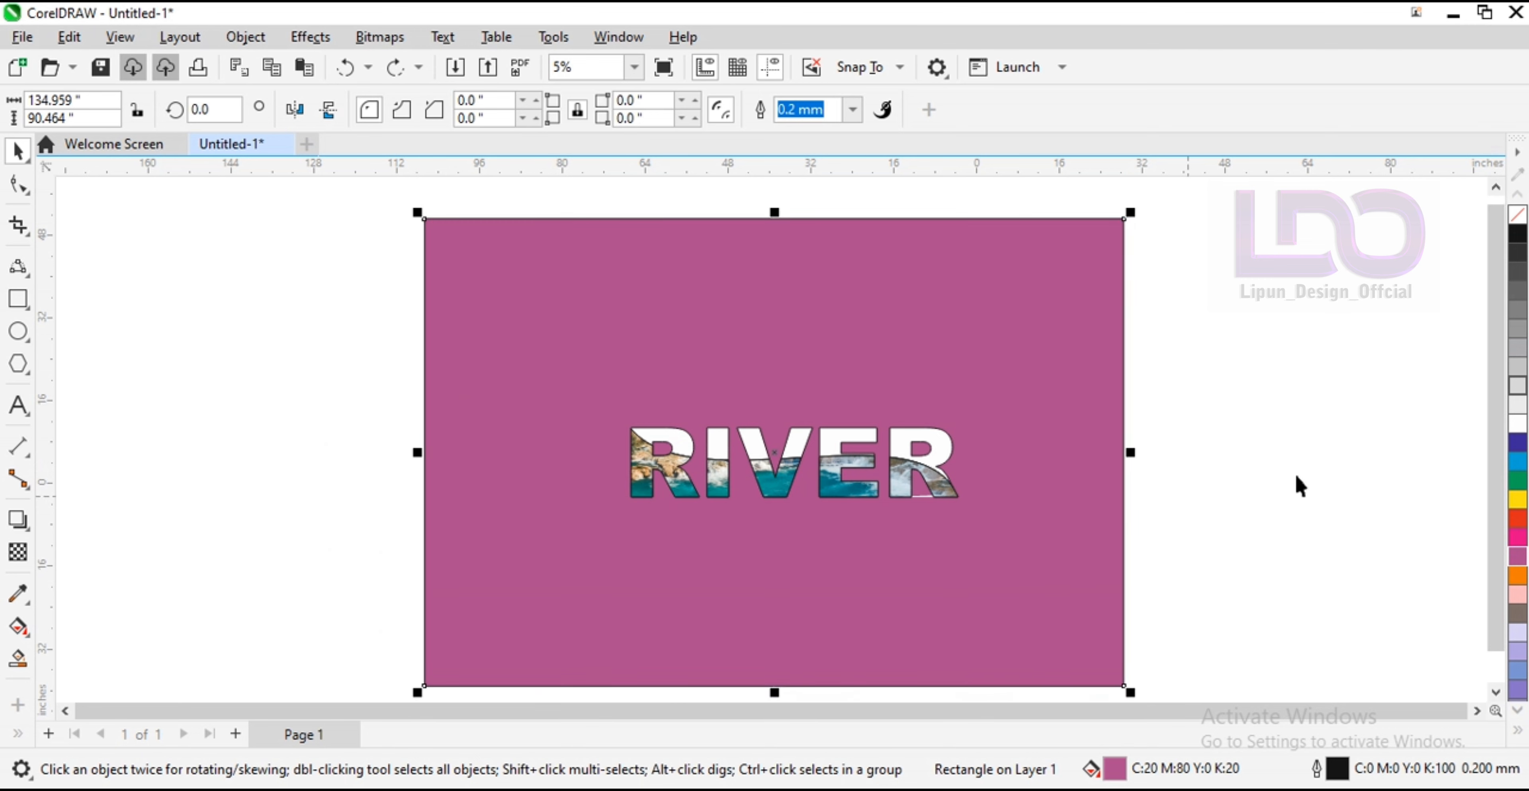
Apply a vertical fountain fill to the background rectangle, from magenta at its upper edge to white at its lower edge.
left_click(1301, 487)
left_click(1023, 572)
left_click(18, 626)
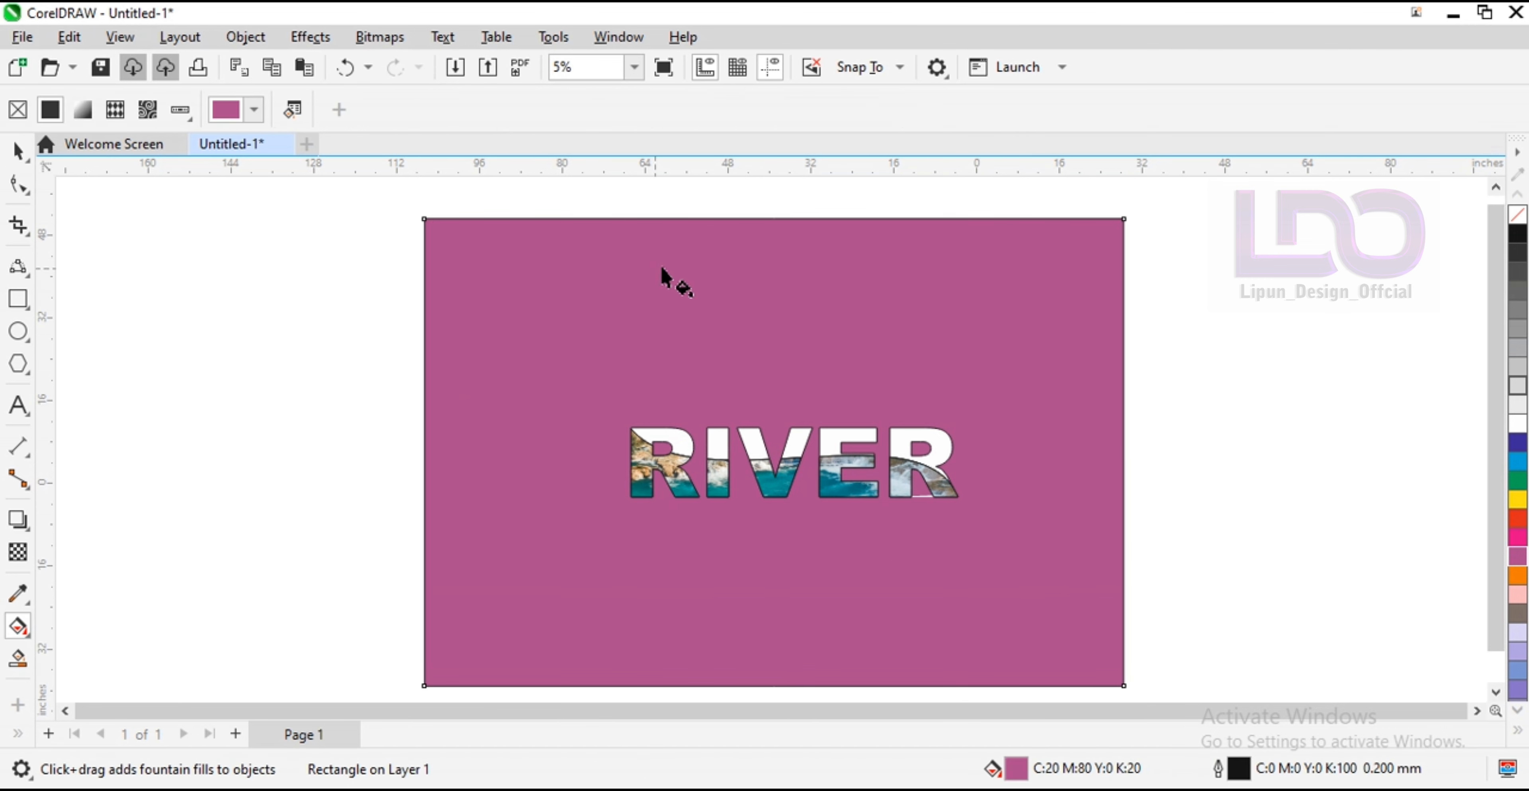
left_click_drag(772, 219, 762, 679)
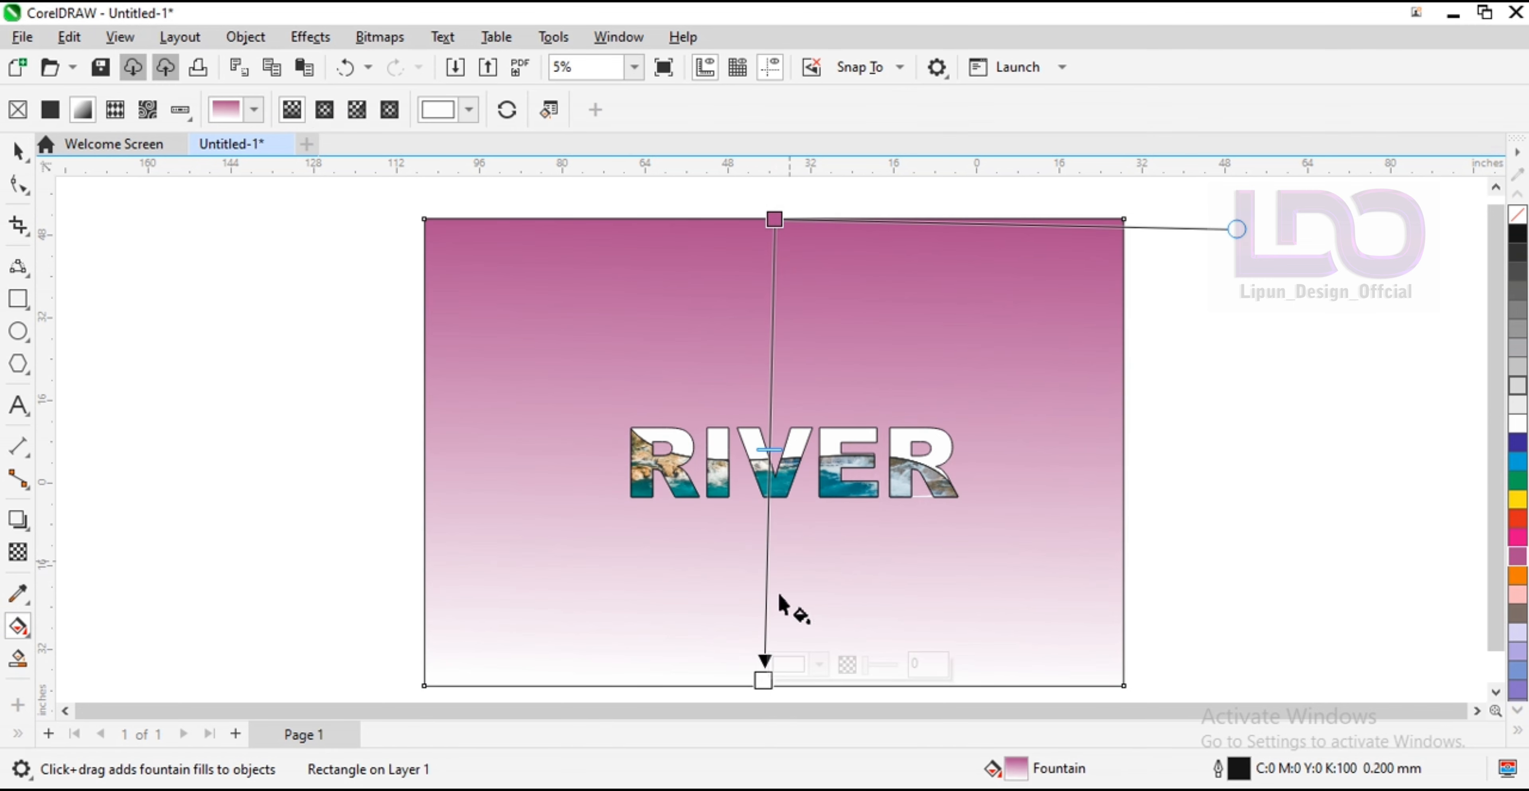
Sample teal from the river photo for the gradient's lower end and darken it to C:87 M:25 Y:53 K:48.
left_click(763, 679)
left_click(789, 667)
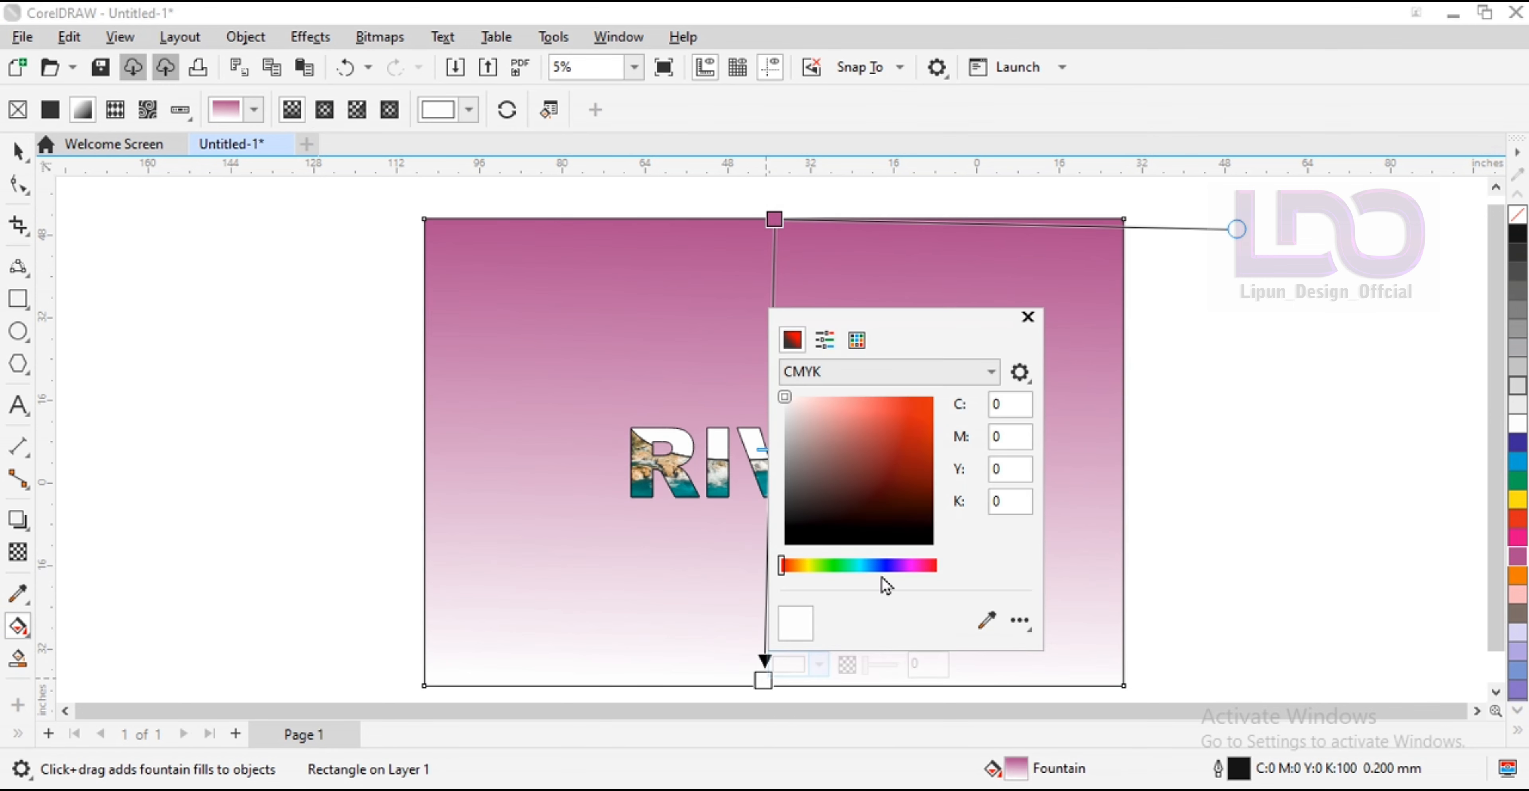
left_click(989, 633)
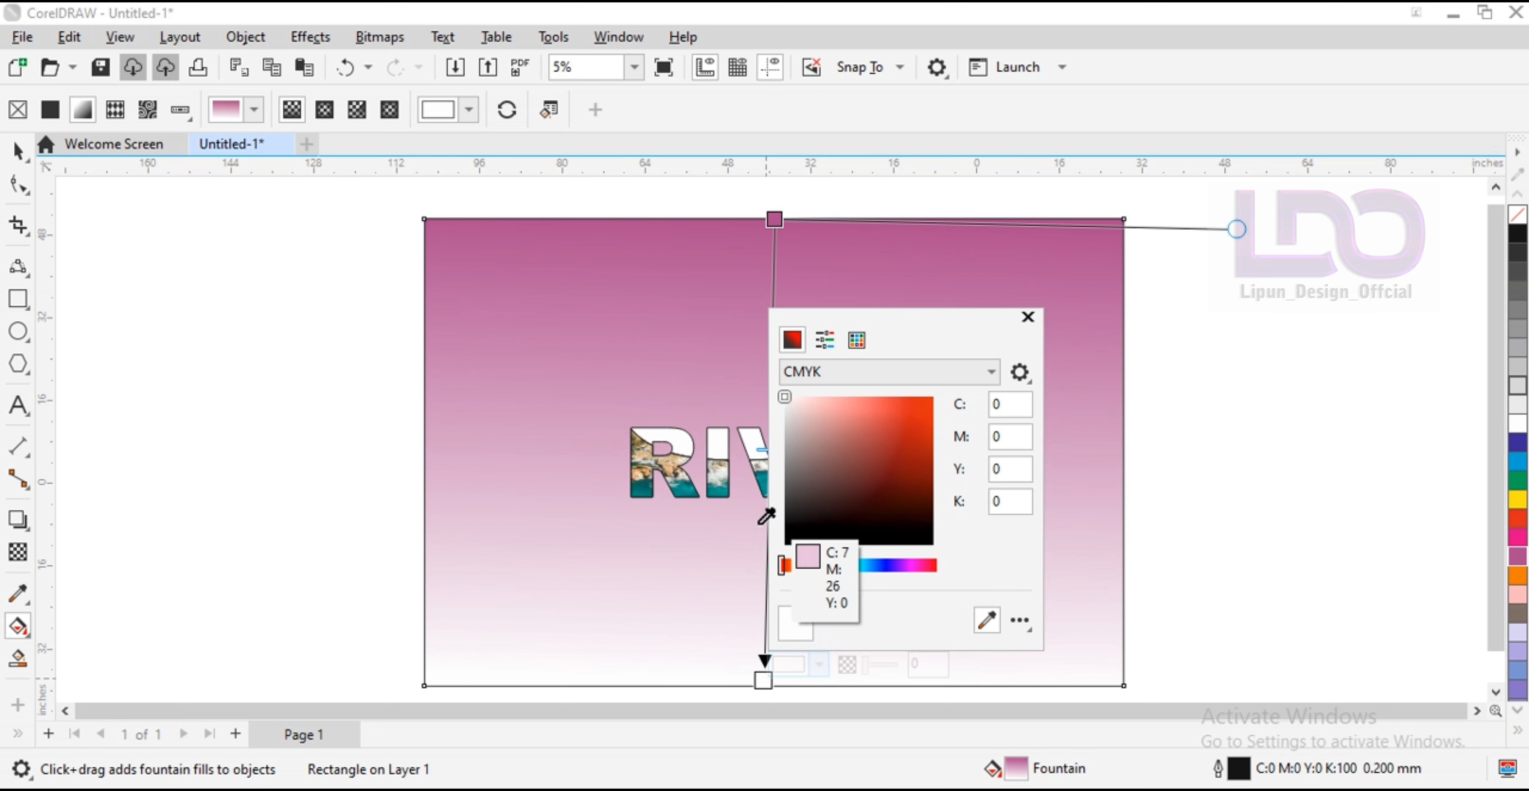
left_click(720, 496)
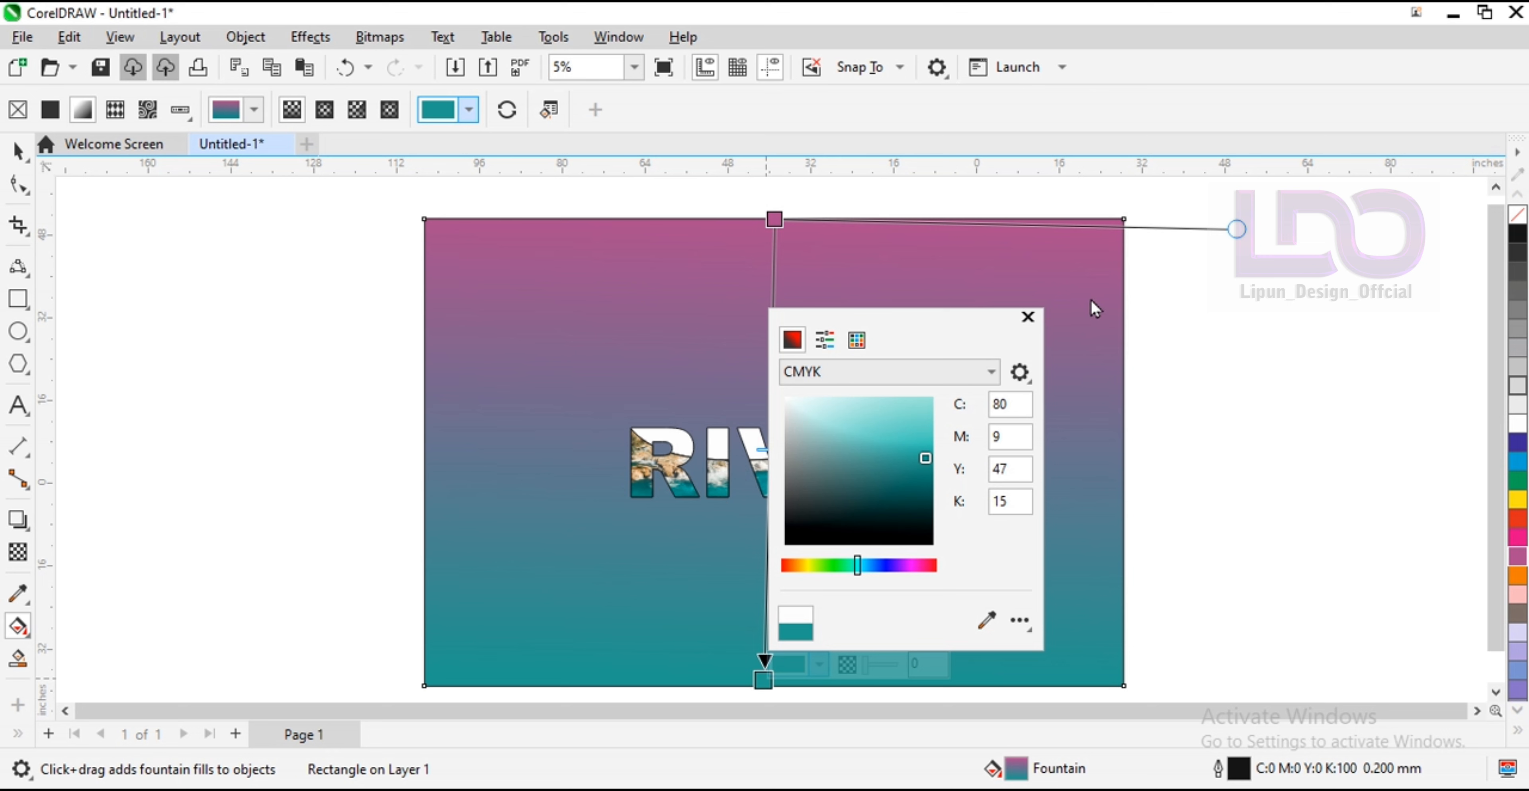
left_click_drag(867, 471, 977, 516)
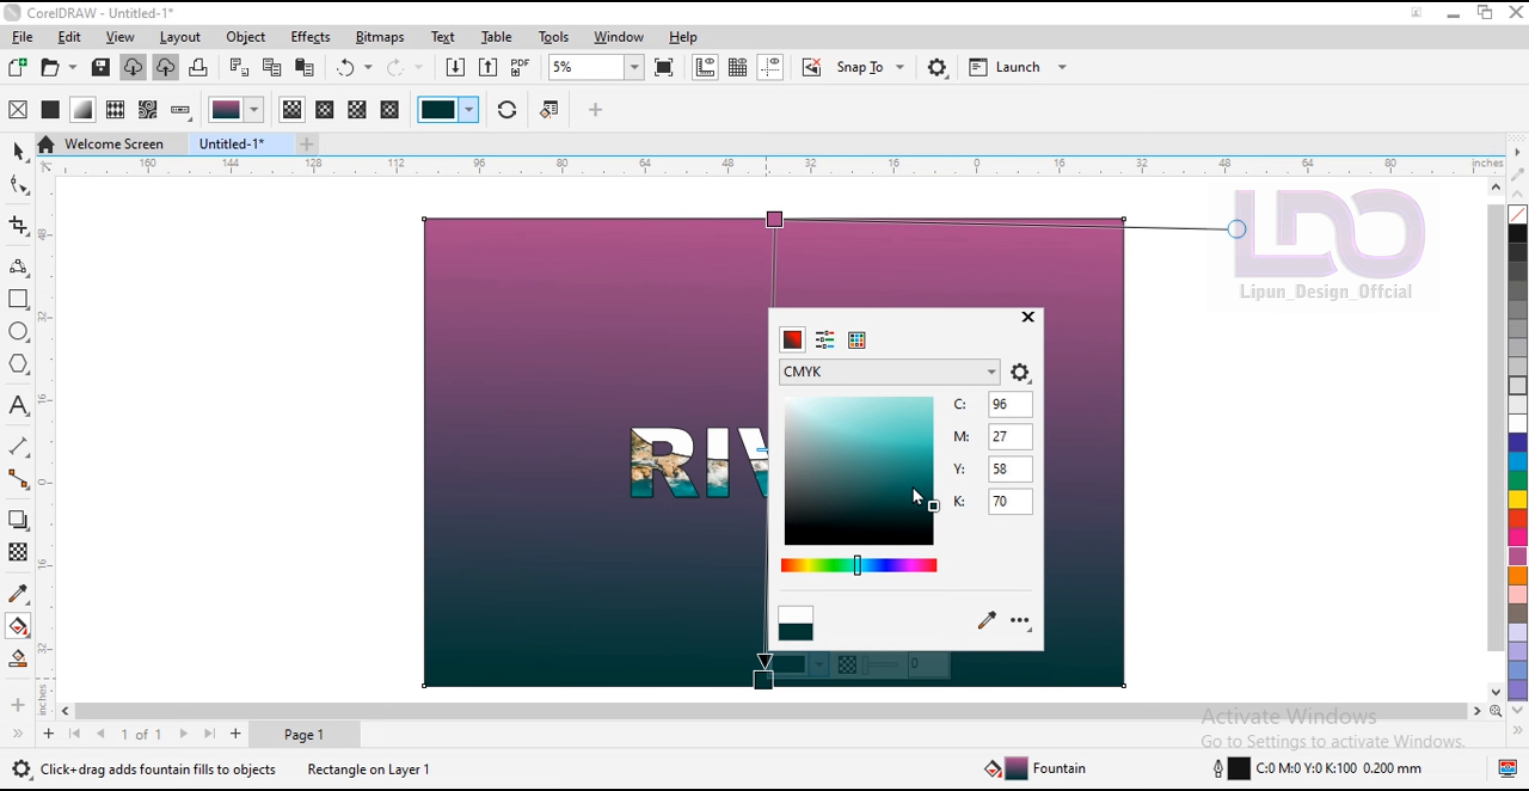
left_click(933, 501)
left_click_drag(962, 514, 913, 489)
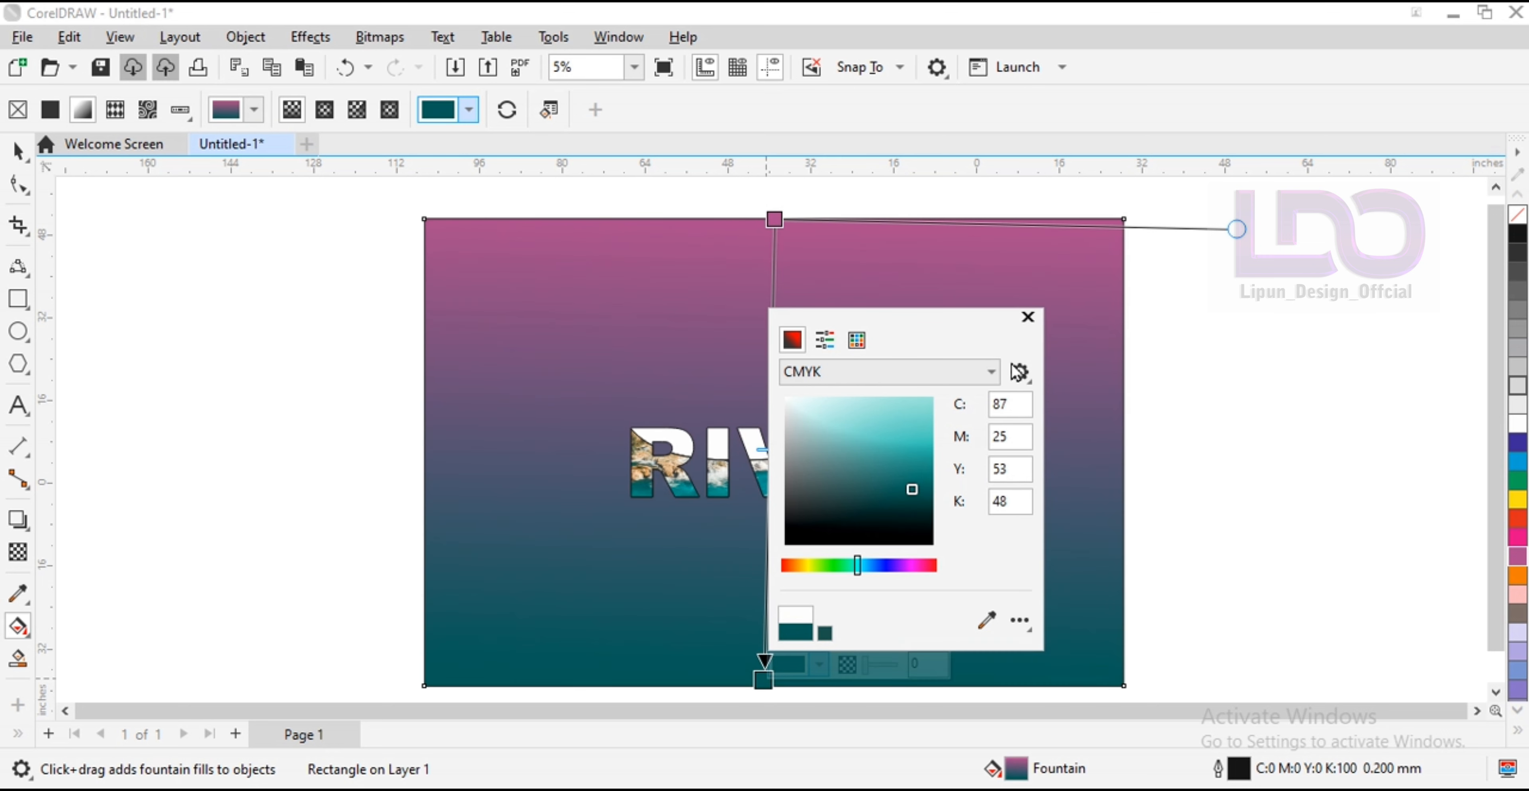
left_click(1028, 317)
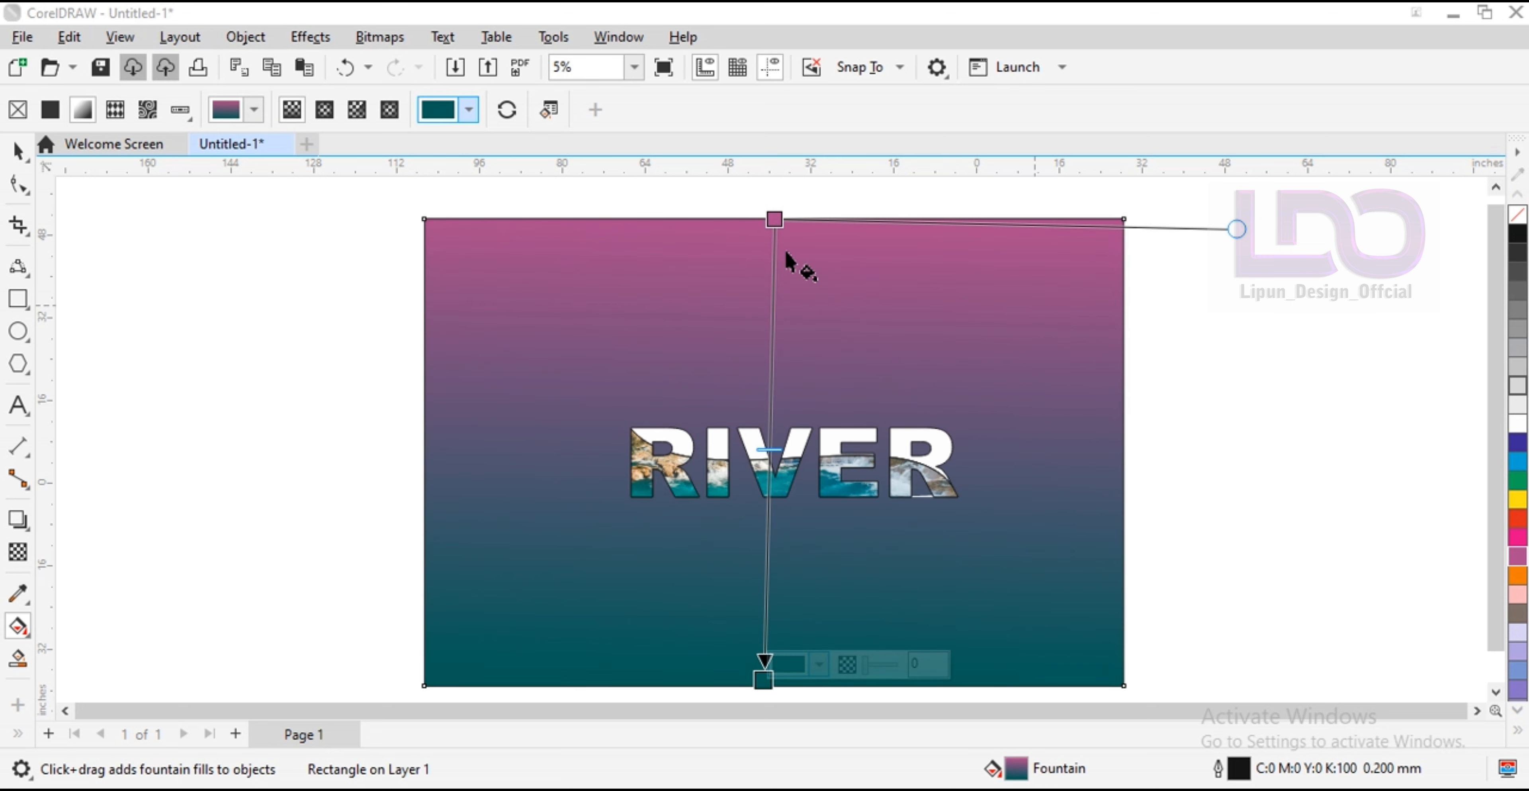
Replace the gradient's magenta upper end with teal C:81 M:11 Y:45 K:19 sampled from the river photo.
left_click(776, 219)
left_click(799, 203)
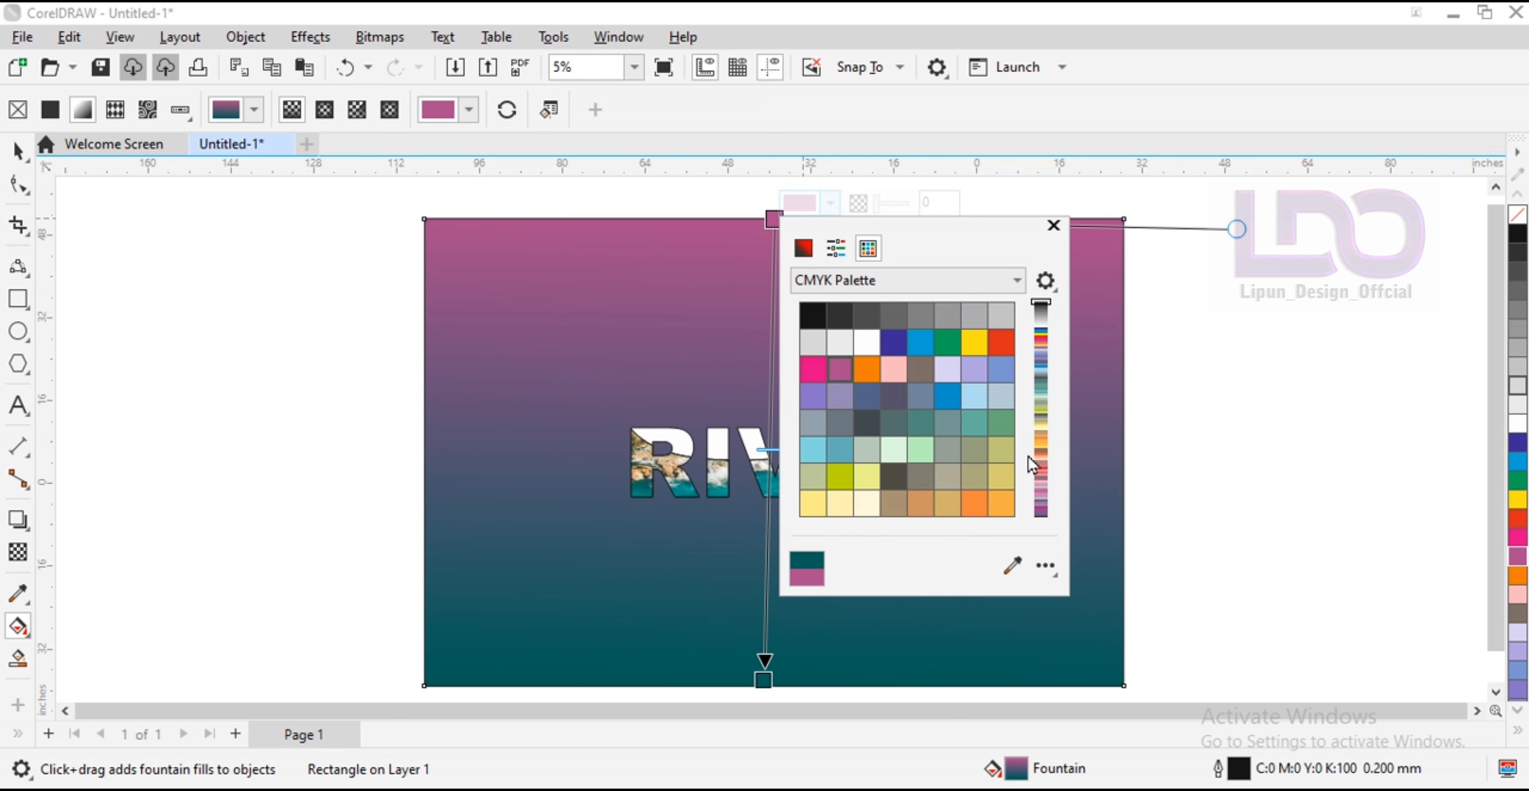
left_click(1014, 566)
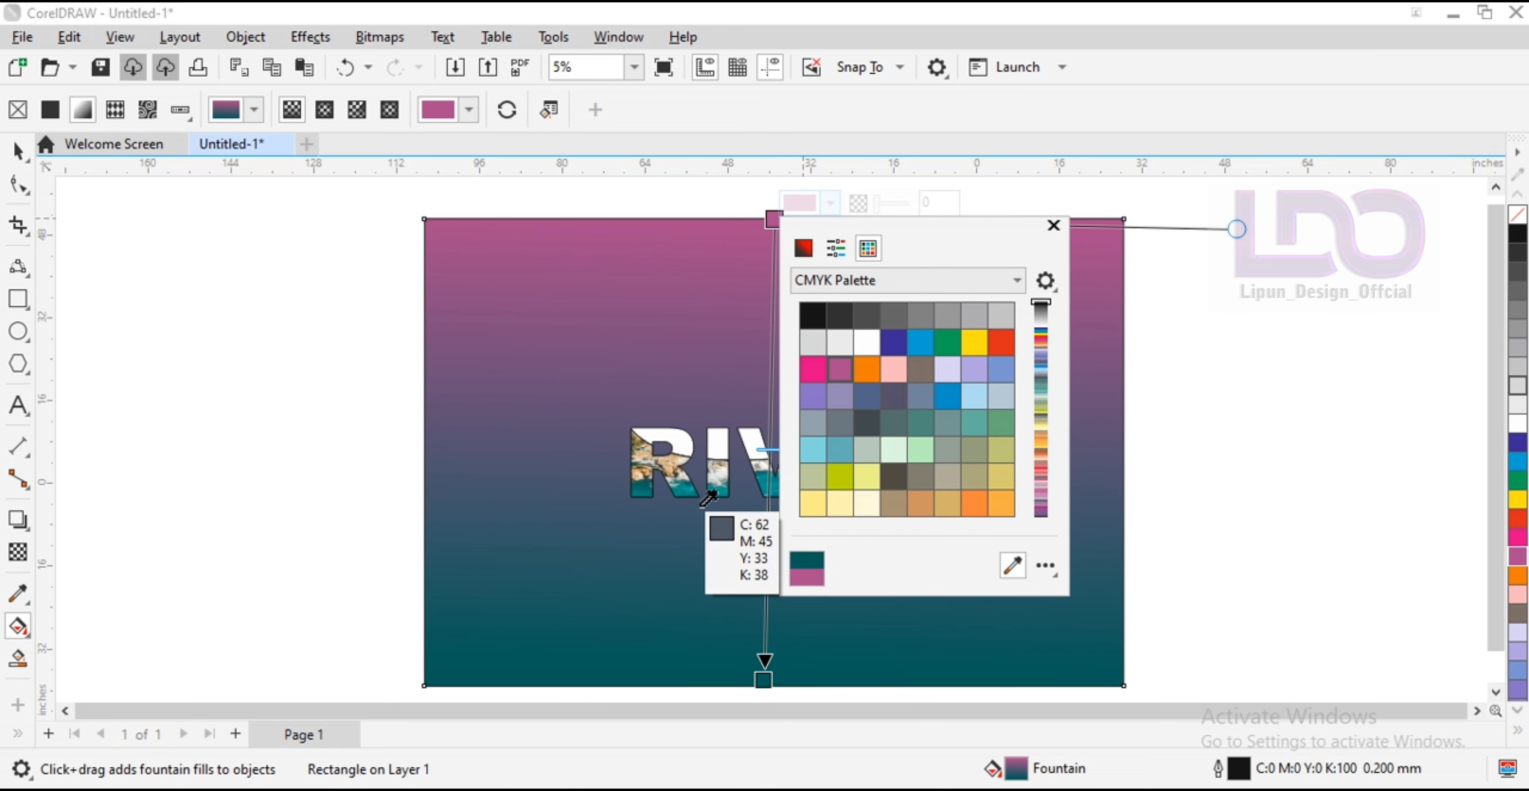
left_click(690, 484)
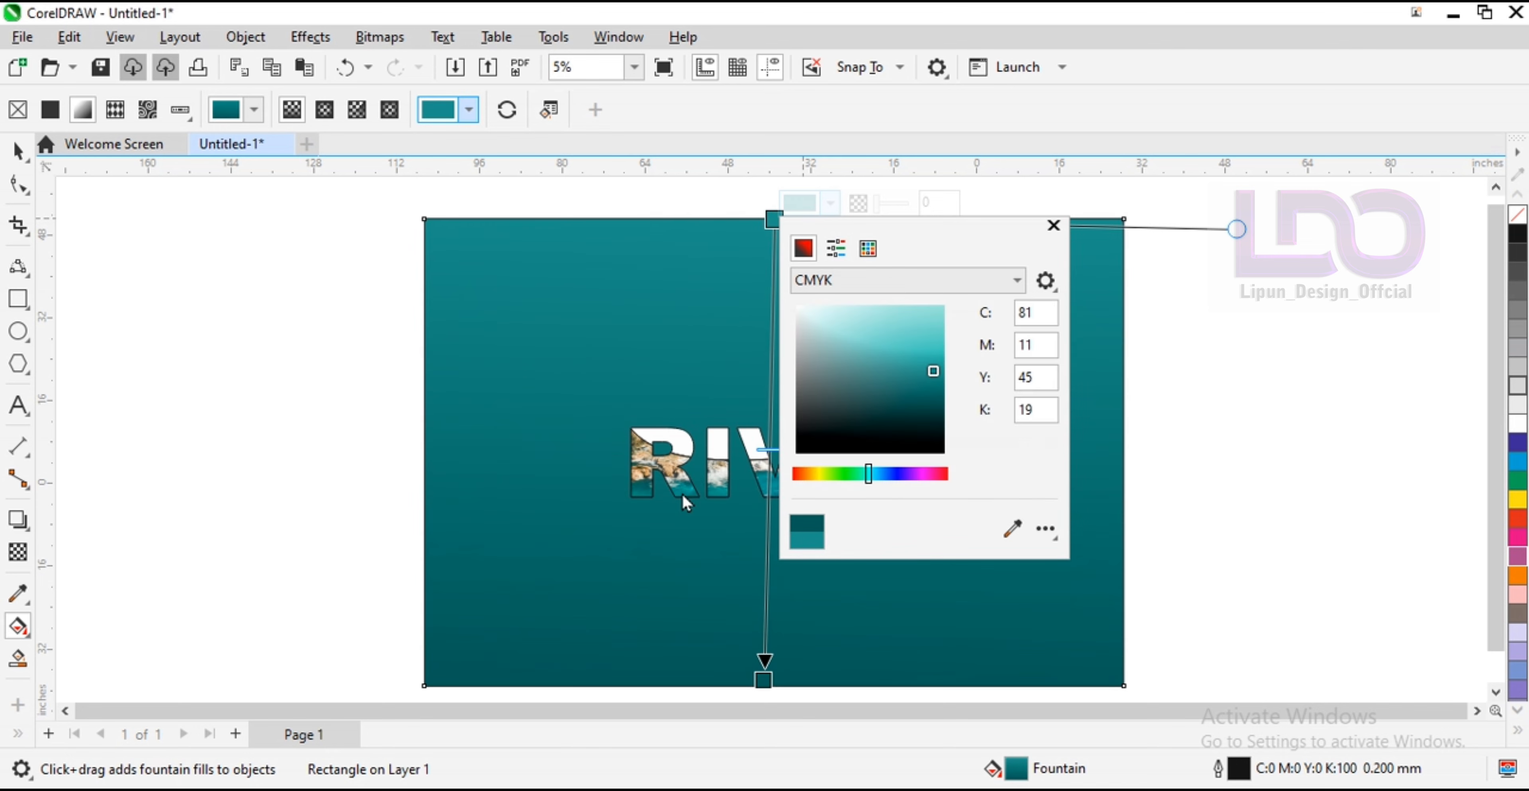
left_click(1300, 537)
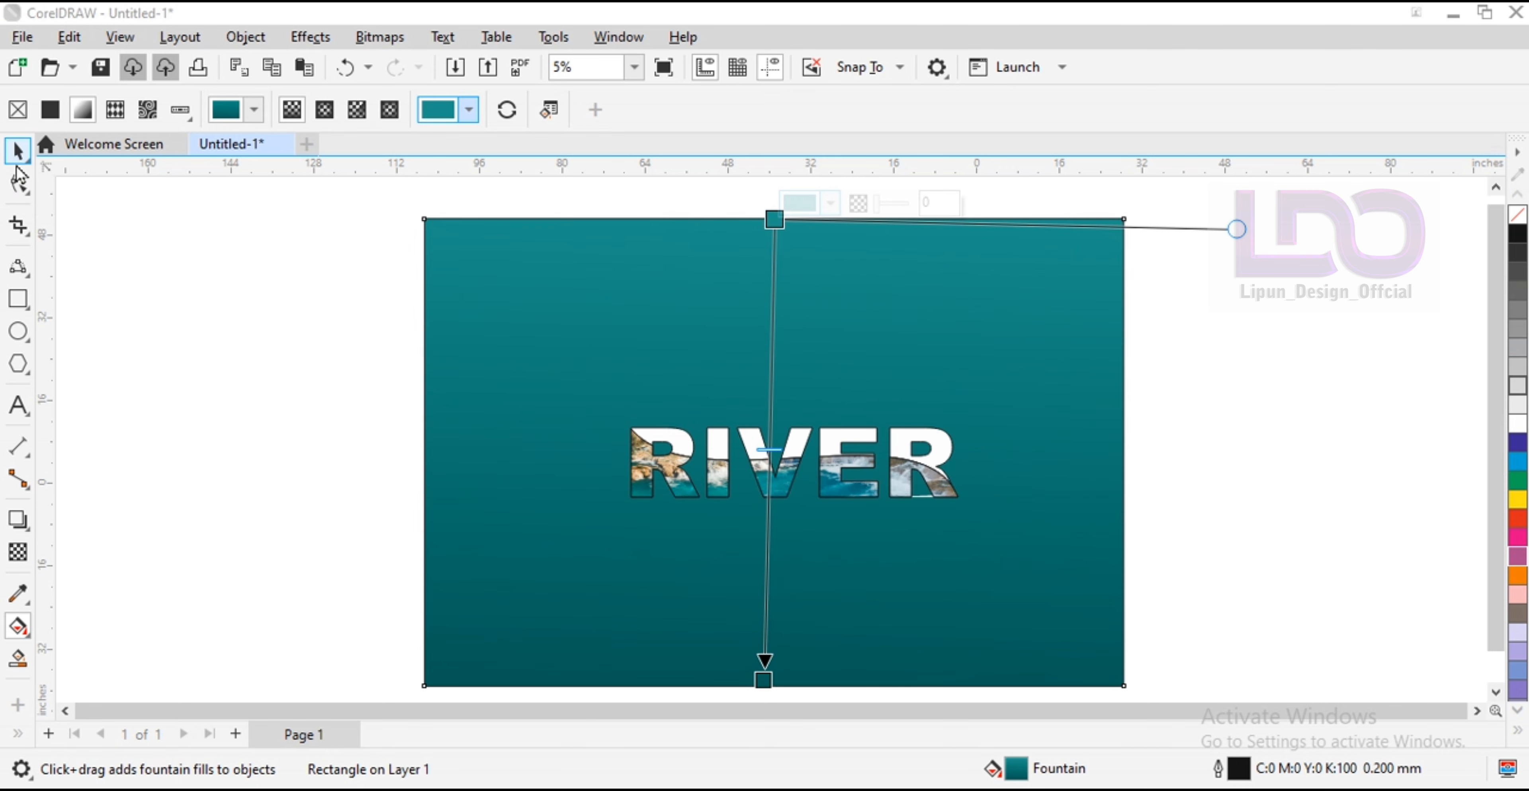
Remove the outline from both the white RIVER lettering and the photo-filled letter pieces.
left_click(18, 152)
left_click(259, 421)
scroll(859, 463, "up", 3)
scroll(859, 463, "down", 3)
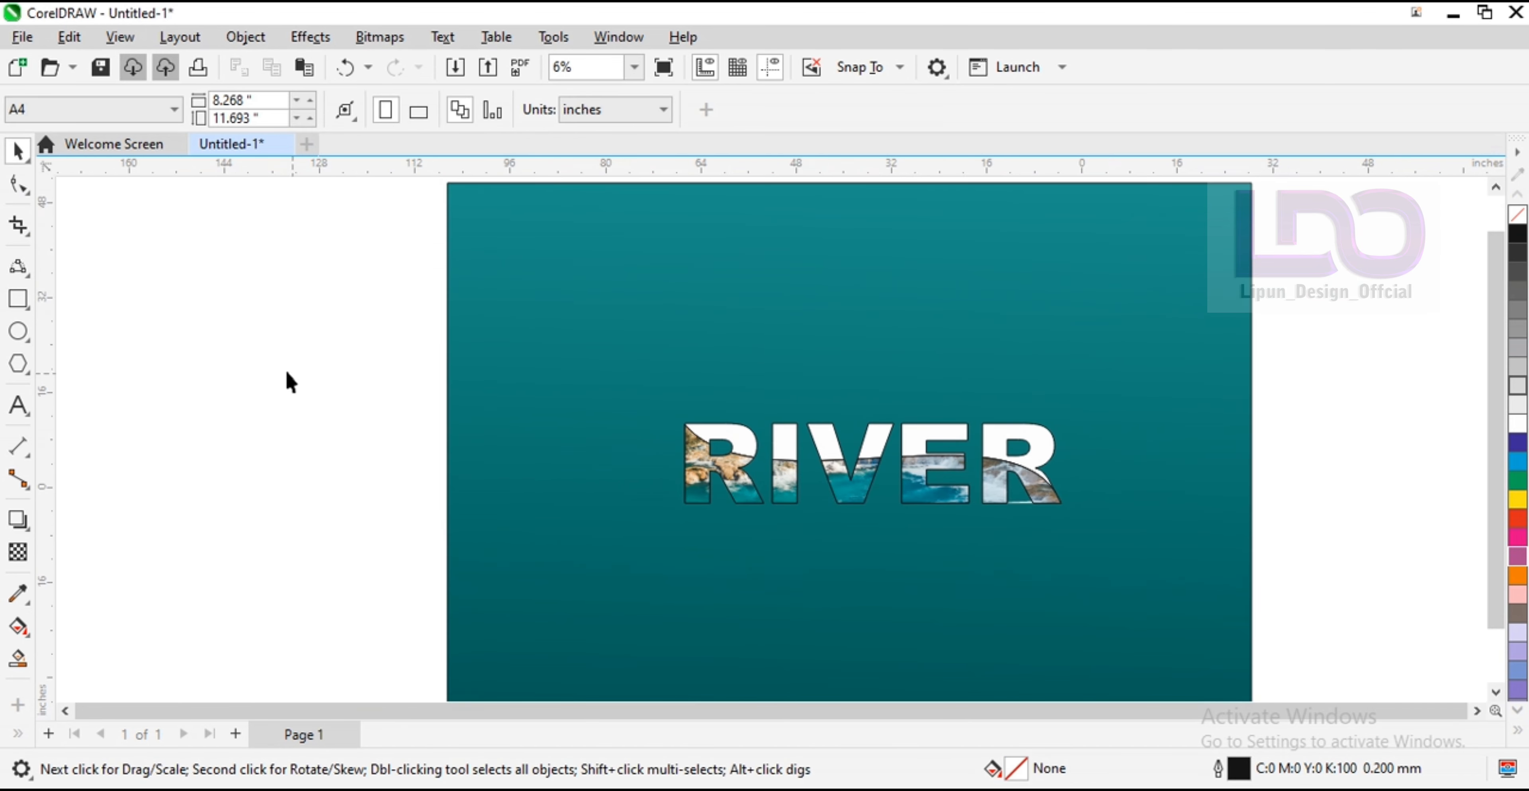
left_click_drag(314, 372, 1119, 558)
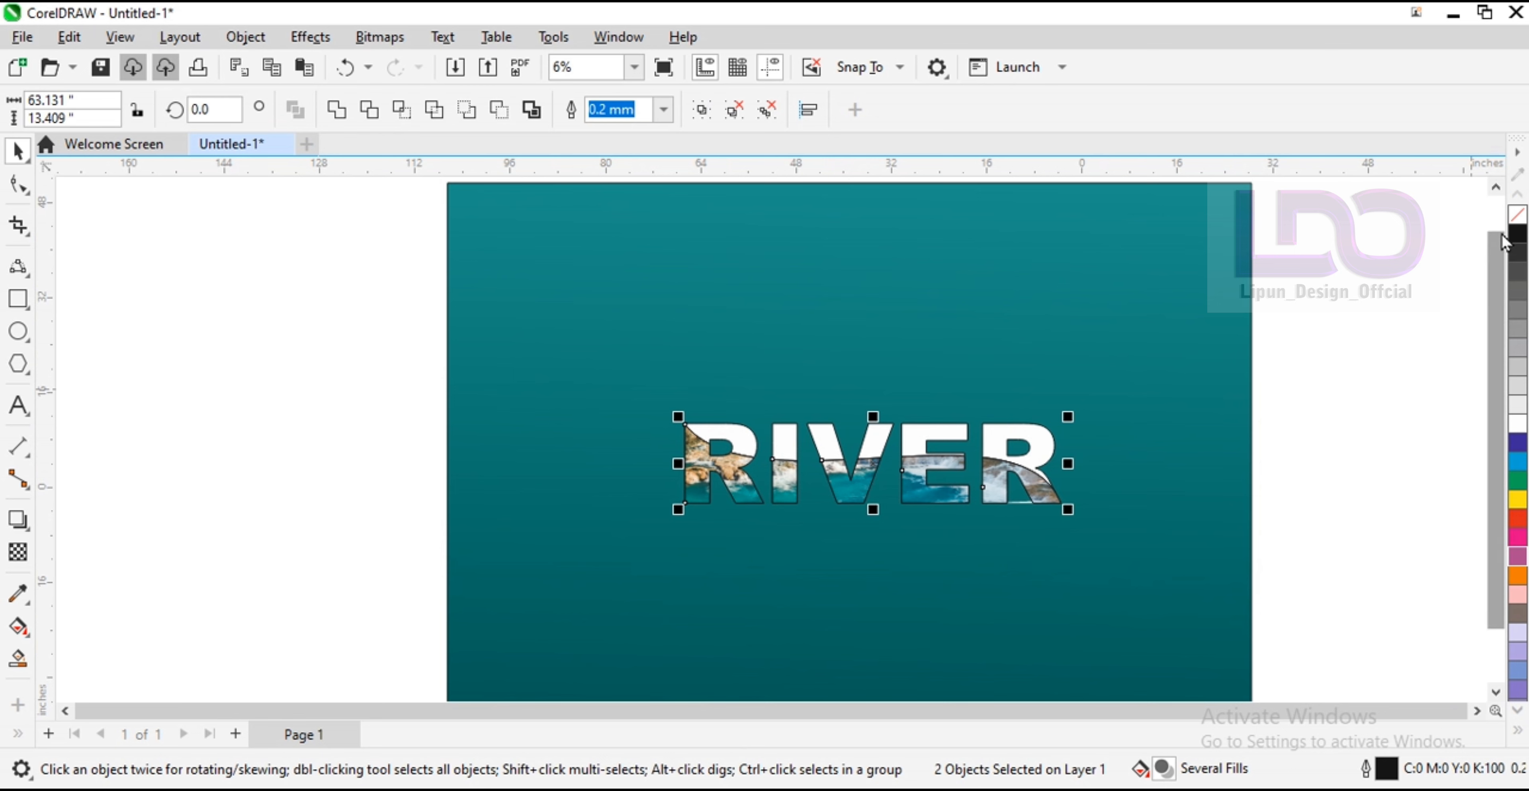
right_click(1517, 222)
key("Escape")
scroll(820, 448, "up", 1)
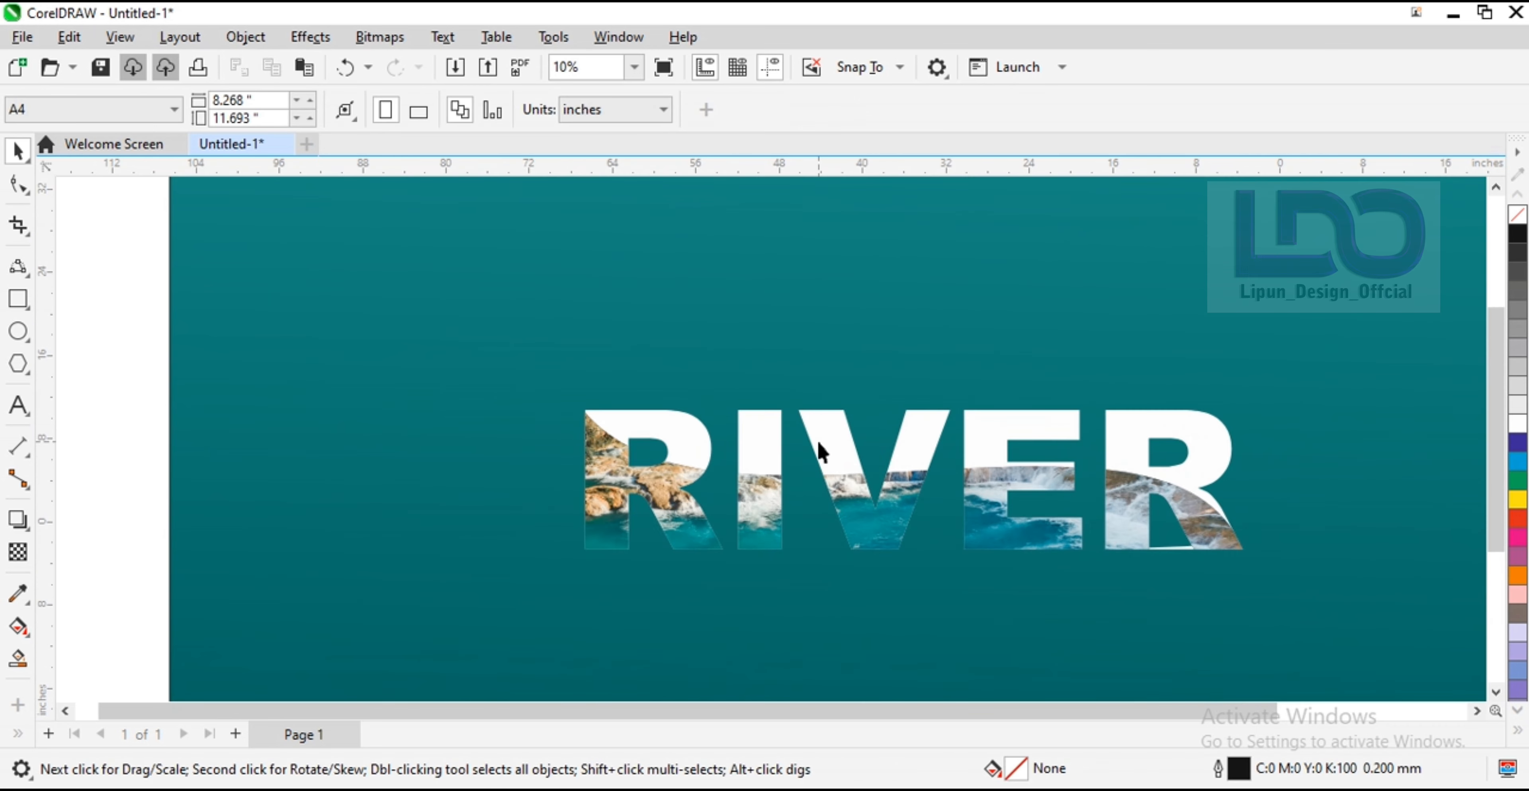
scroll(820, 451, "up", 1)
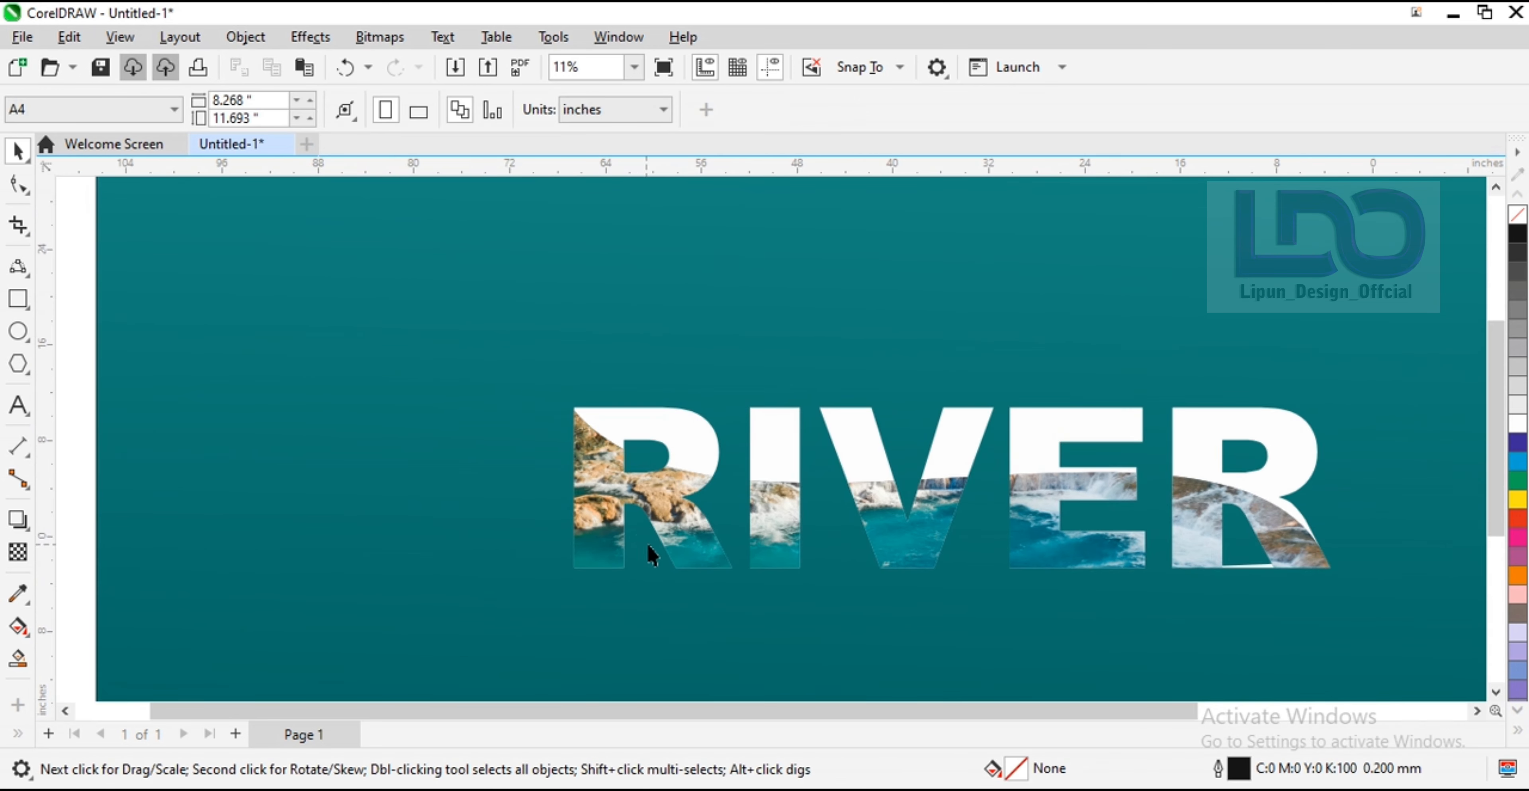
Add a black Multiply drop shadow with opacity 50 and feathering 15 across the photo-filled letter pieces.
left_click(674, 541)
left_click(18, 518)
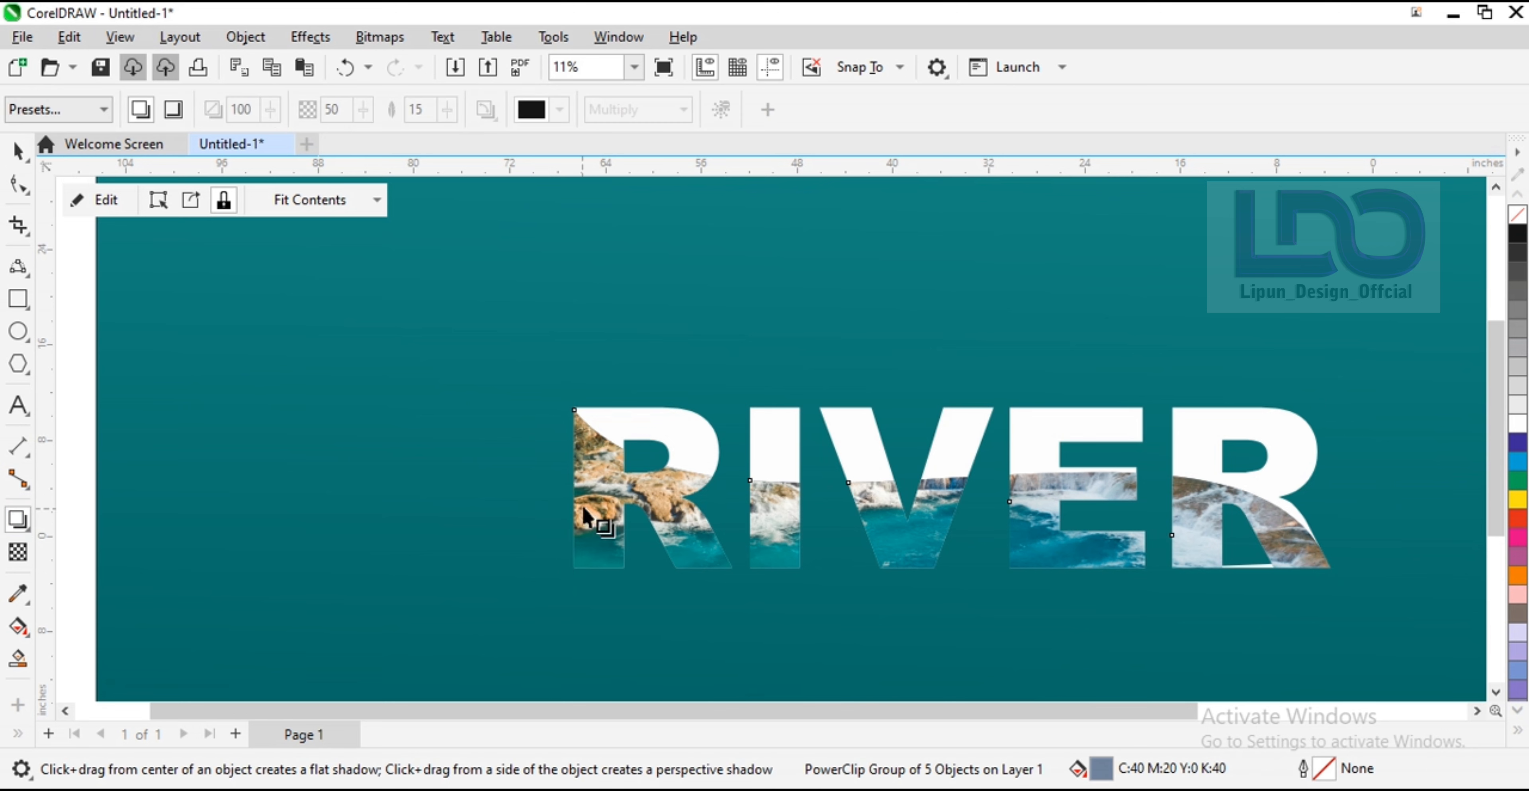
left_click_drag(579, 506, 1330, 498)
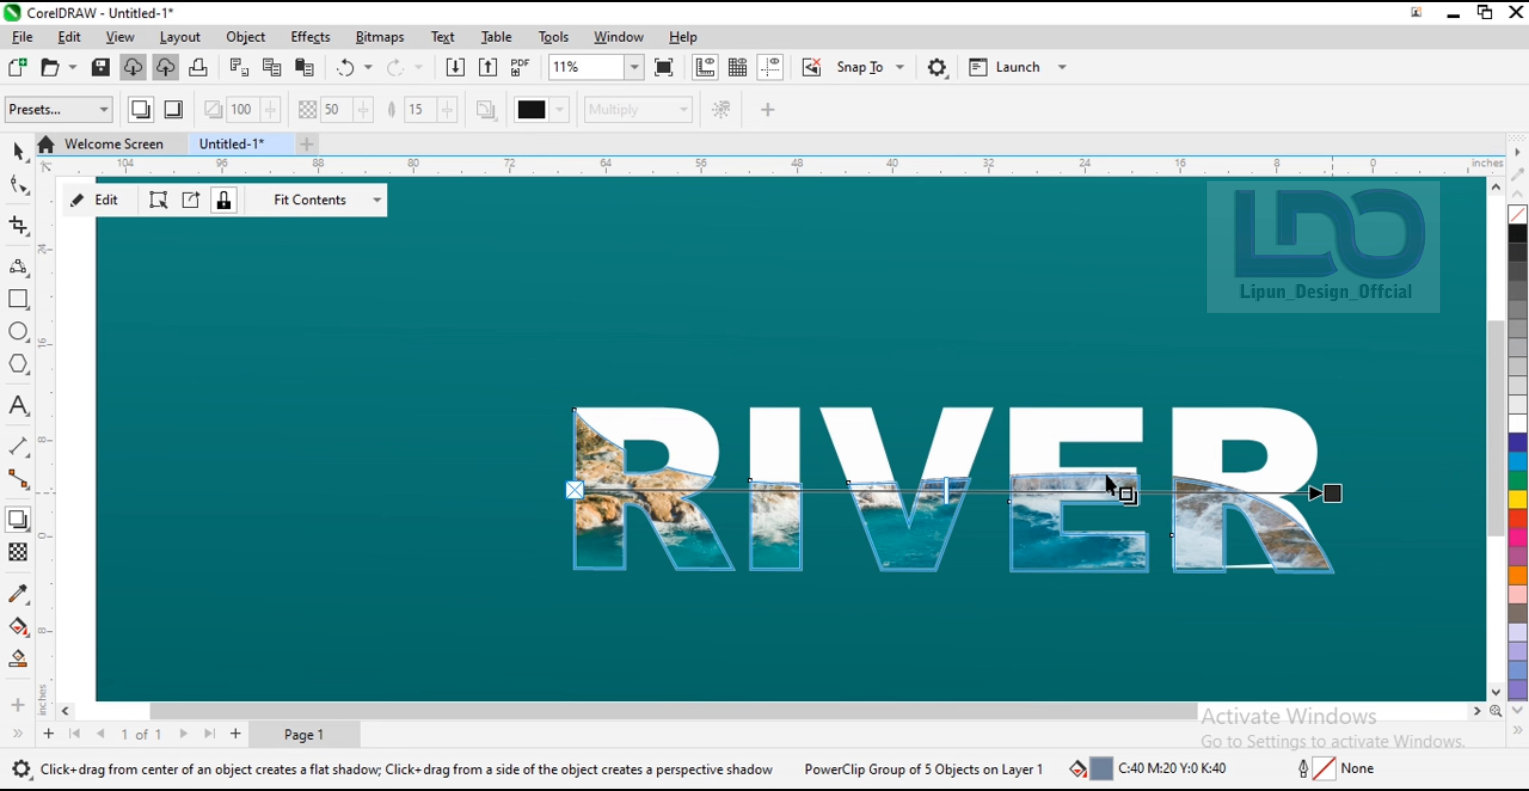
scroll(955, 447, "up", 1)
scroll(958, 444, "down", 1)
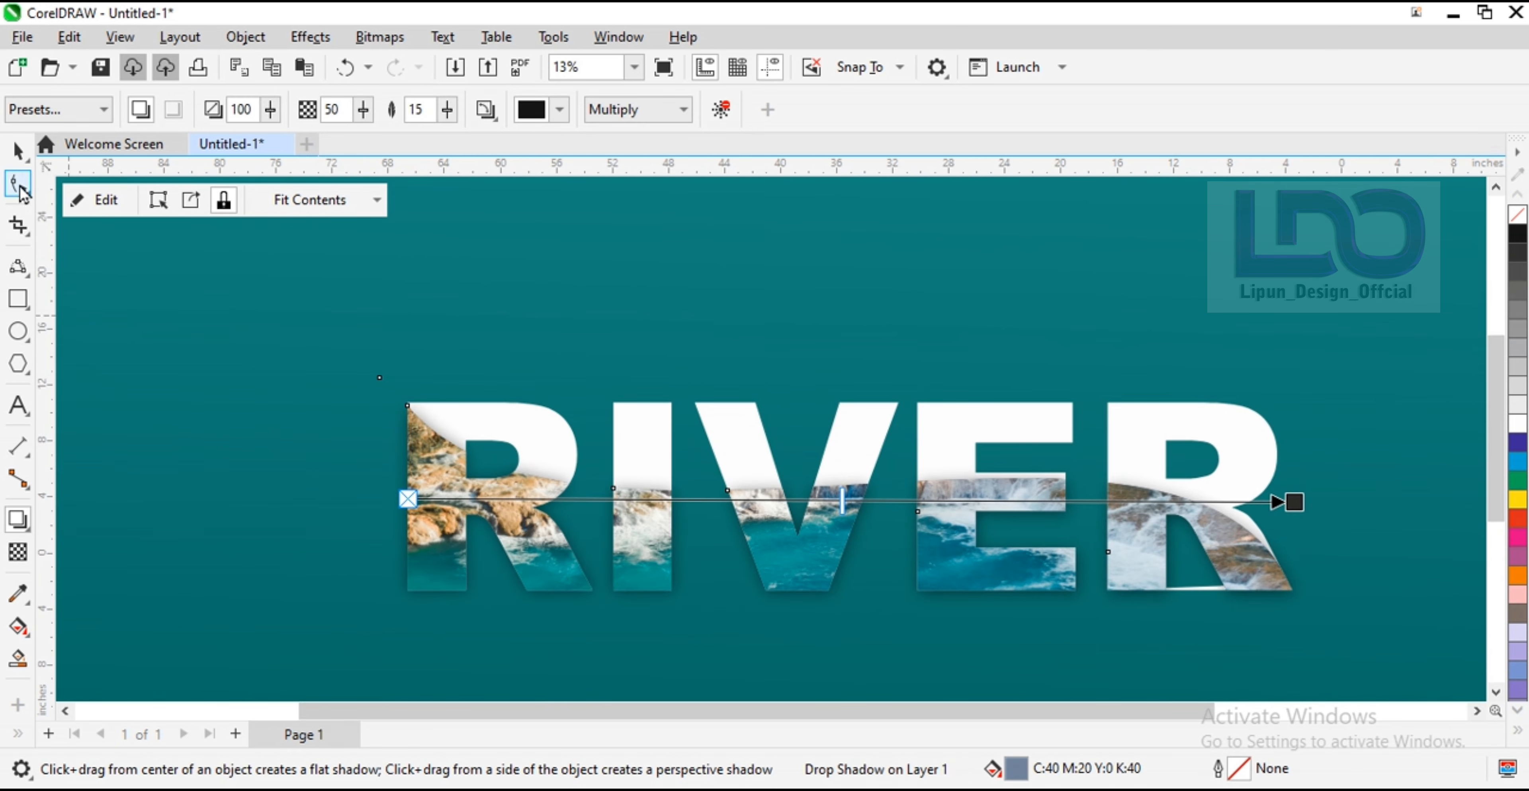
Try shifting the shadowed photo-filled pieces slightly up from the white lettering.
left_click(18, 152)
left_click(392, 321)
left_click(514, 407)
left_click_drag(514, 408, 515, 404)
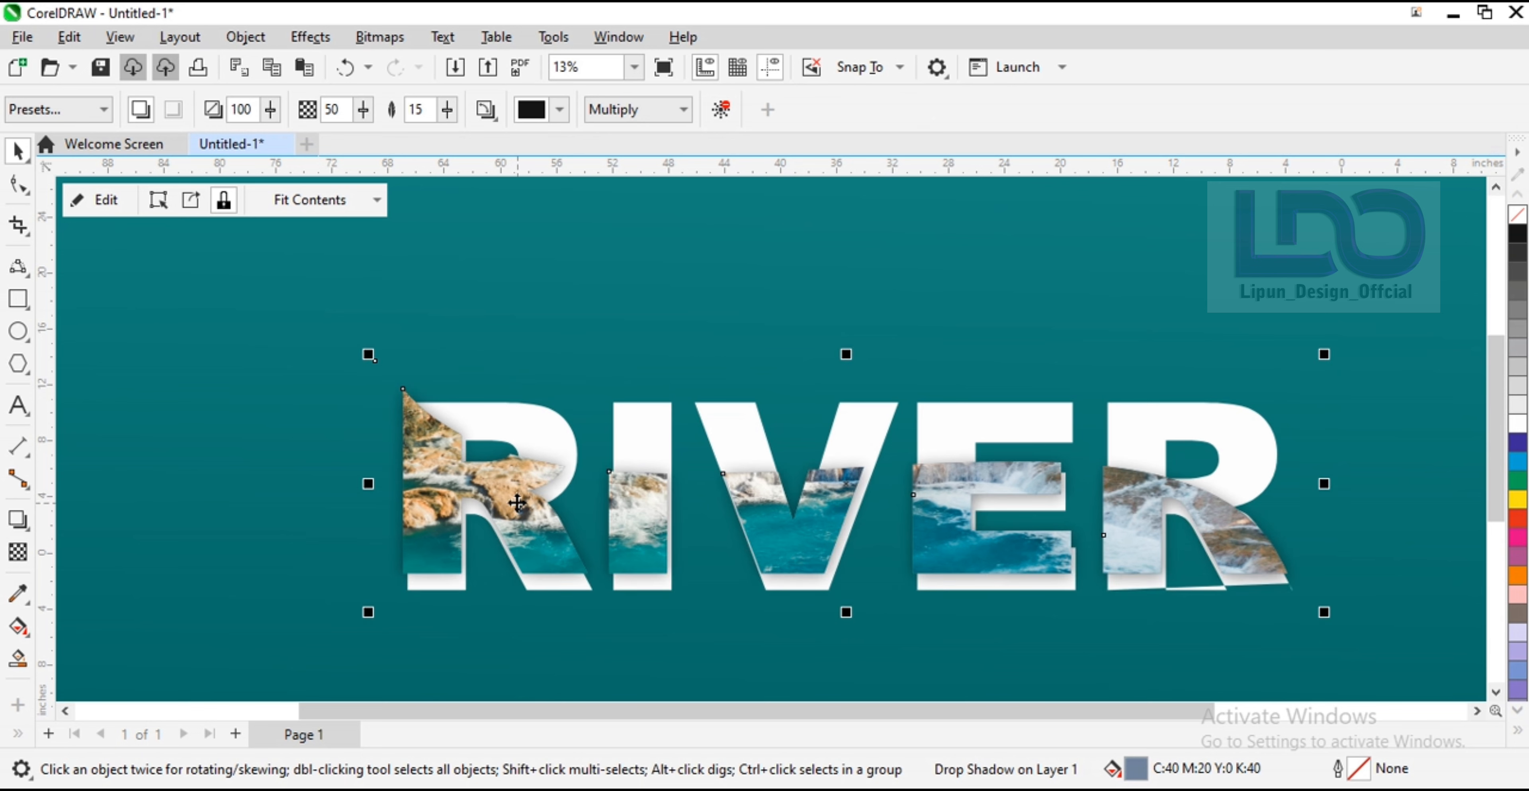
key("ctrl+z")
left_click(872, 331)
left_click(944, 409)
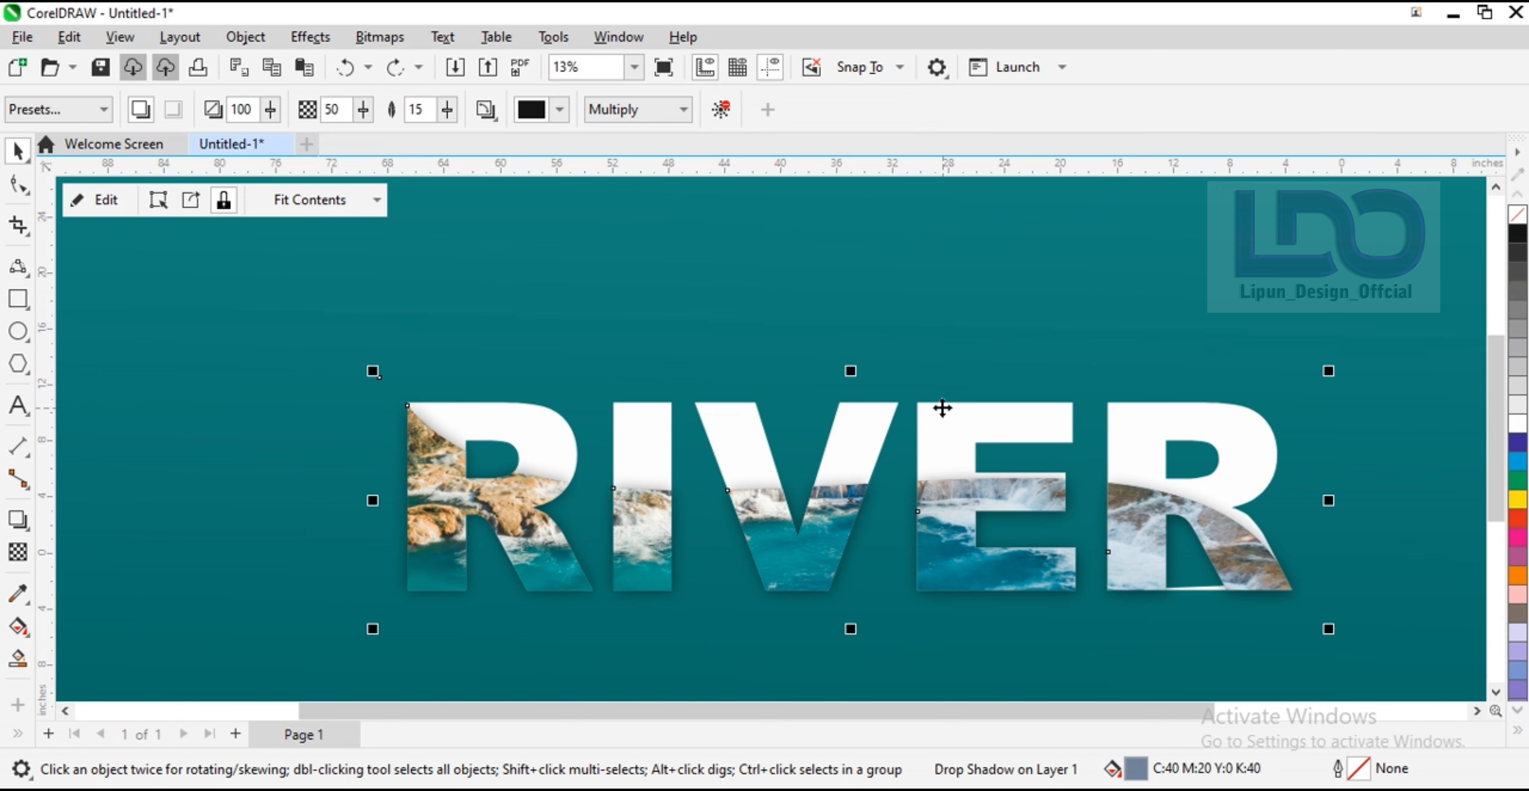
scroll(942, 408, "down", 2)
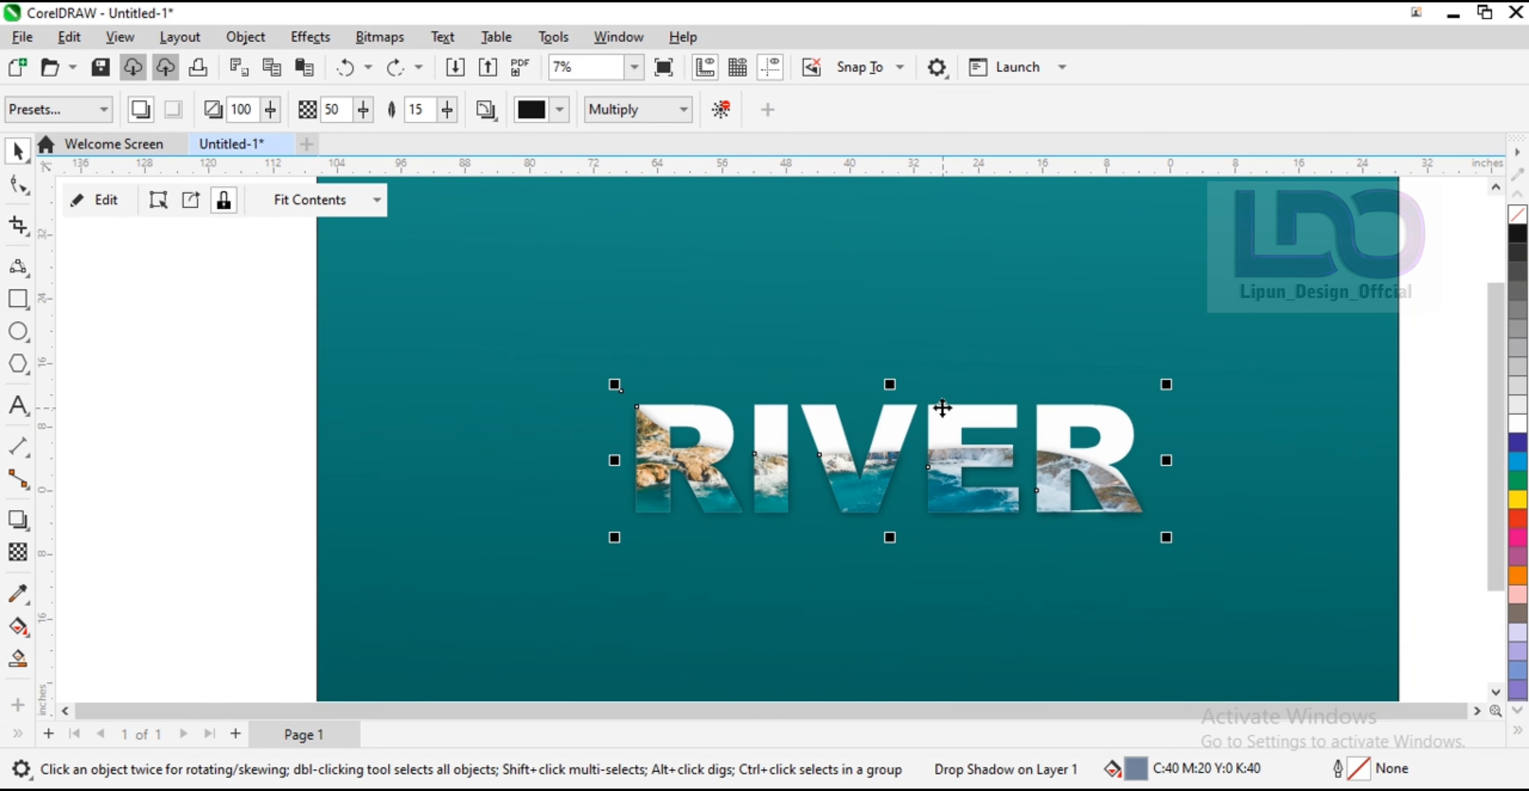
left_click(188, 444)
scroll(1061, 392, "up", 2)
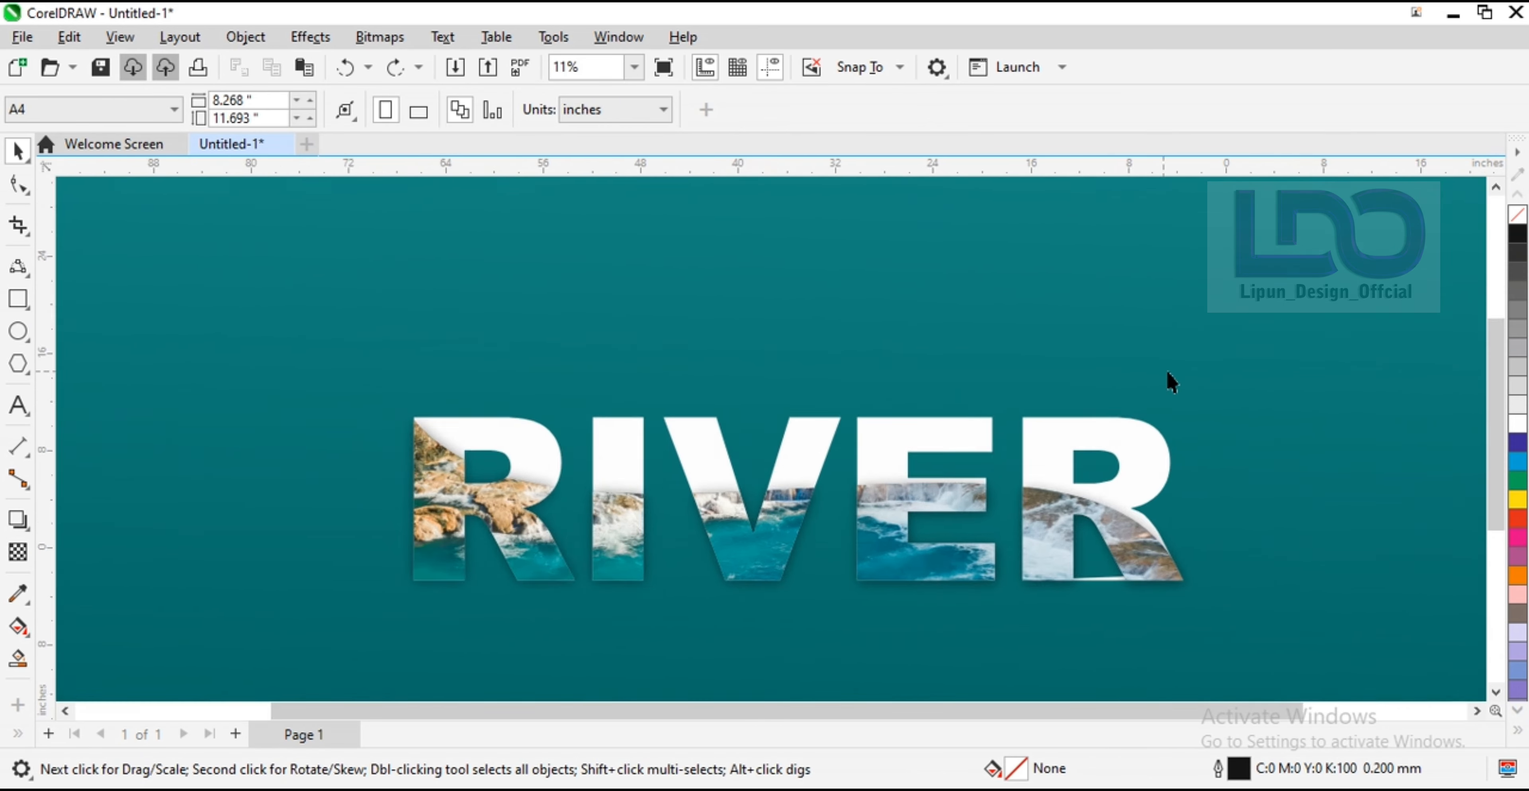
Move the photo-filled pieces down off the white RIVER lettering and add a black Multiply drop shadow, opacity 50, feathering 15, across the lettering.
scroll(1187, 389, "down", 3)
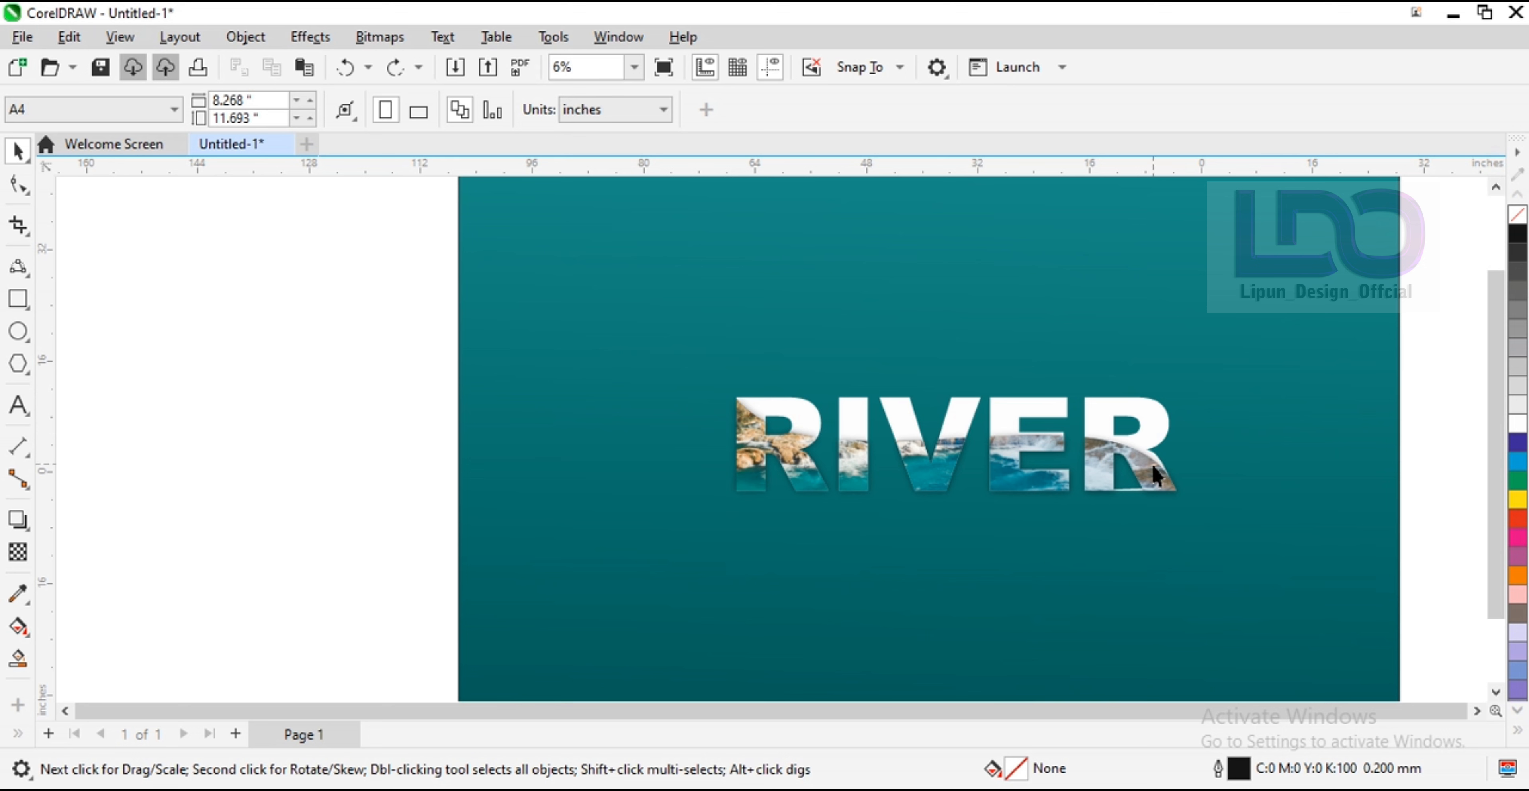
left_click_drag(1154, 475, 1159, 501)
left_click(1163, 412)
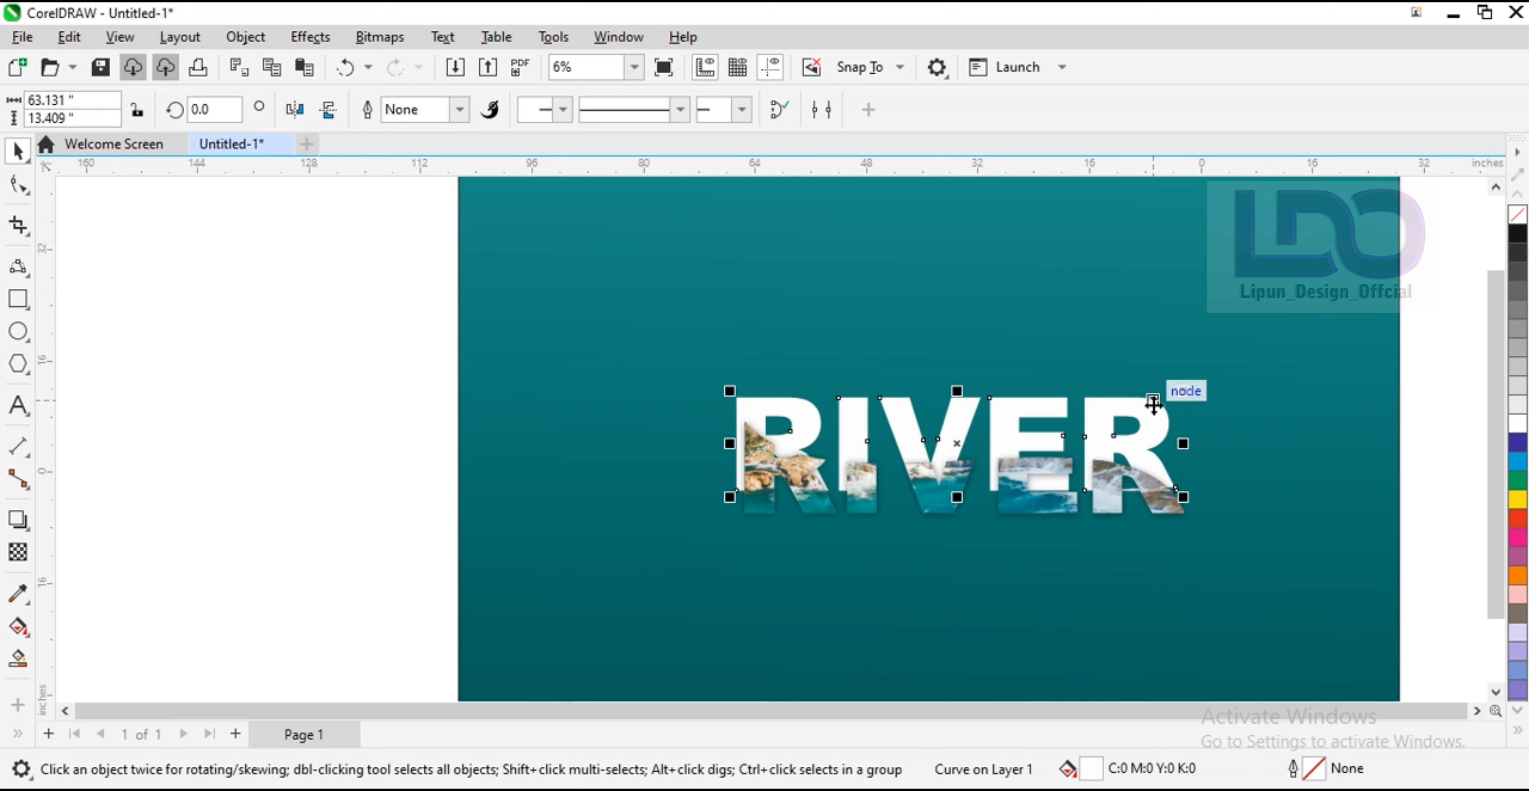
left_click(17, 523)
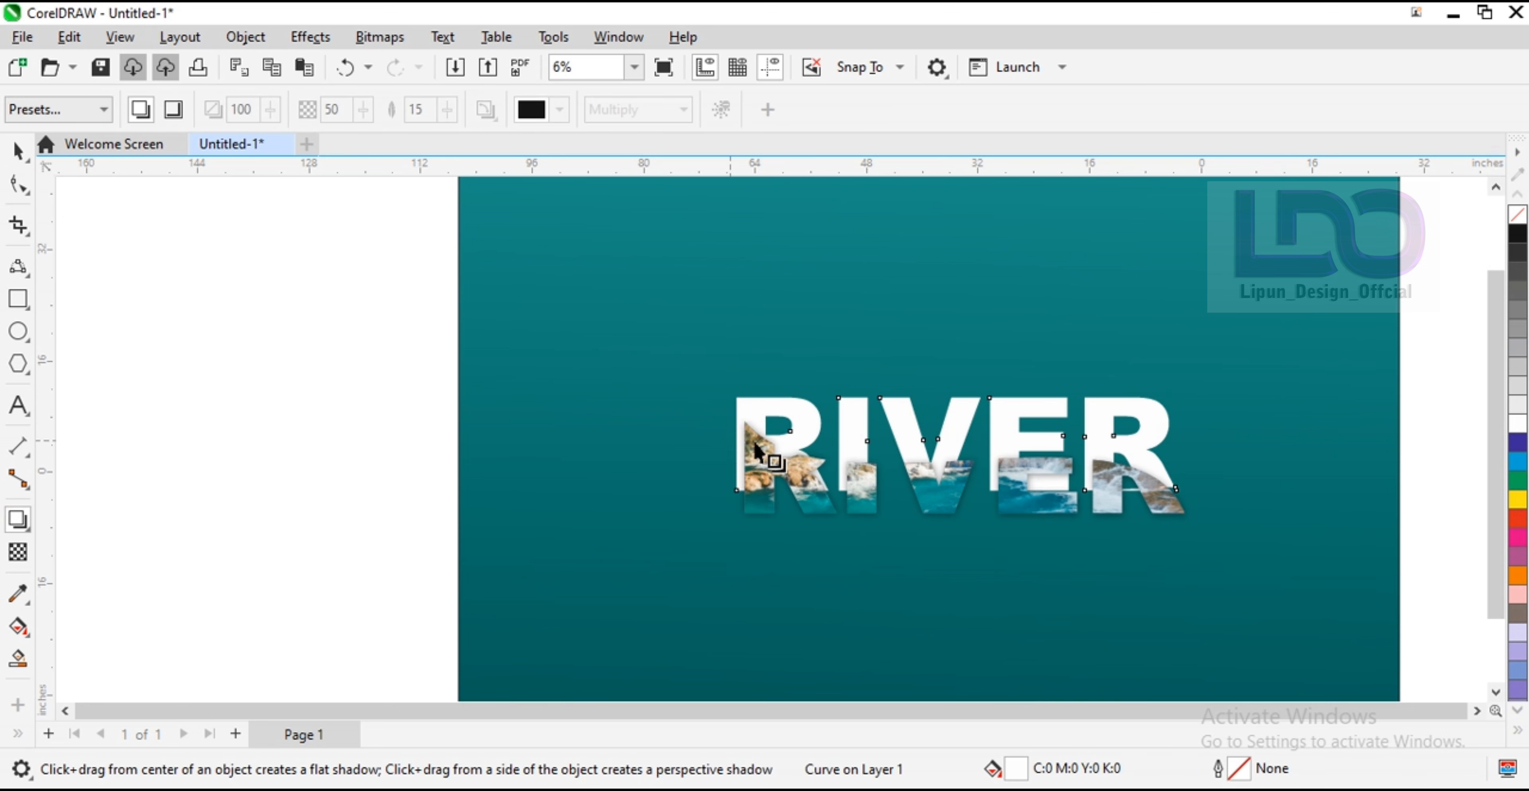
left_click_drag(737, 444, 1184, 445)
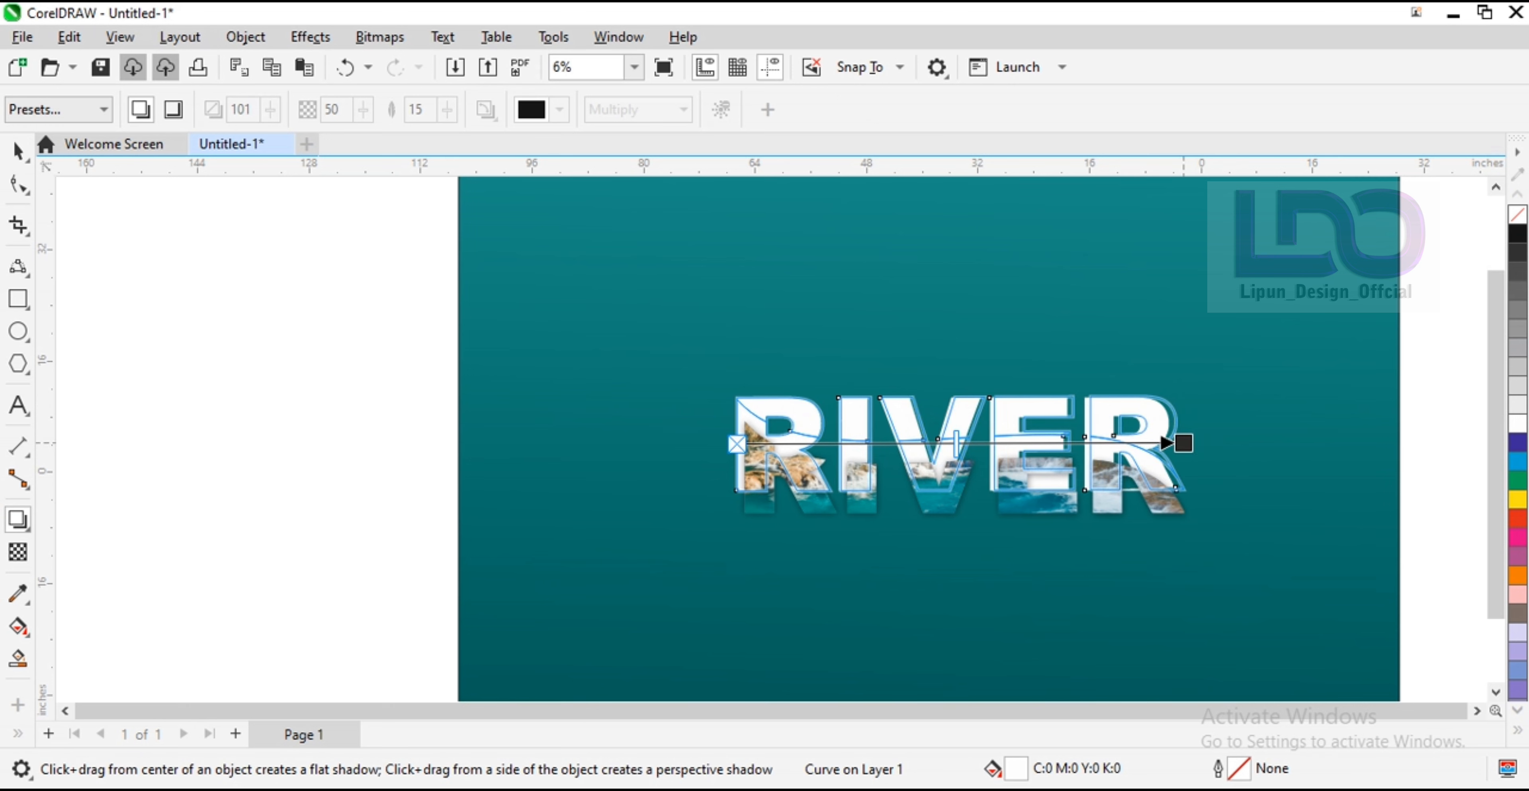
left_click(18, 151)
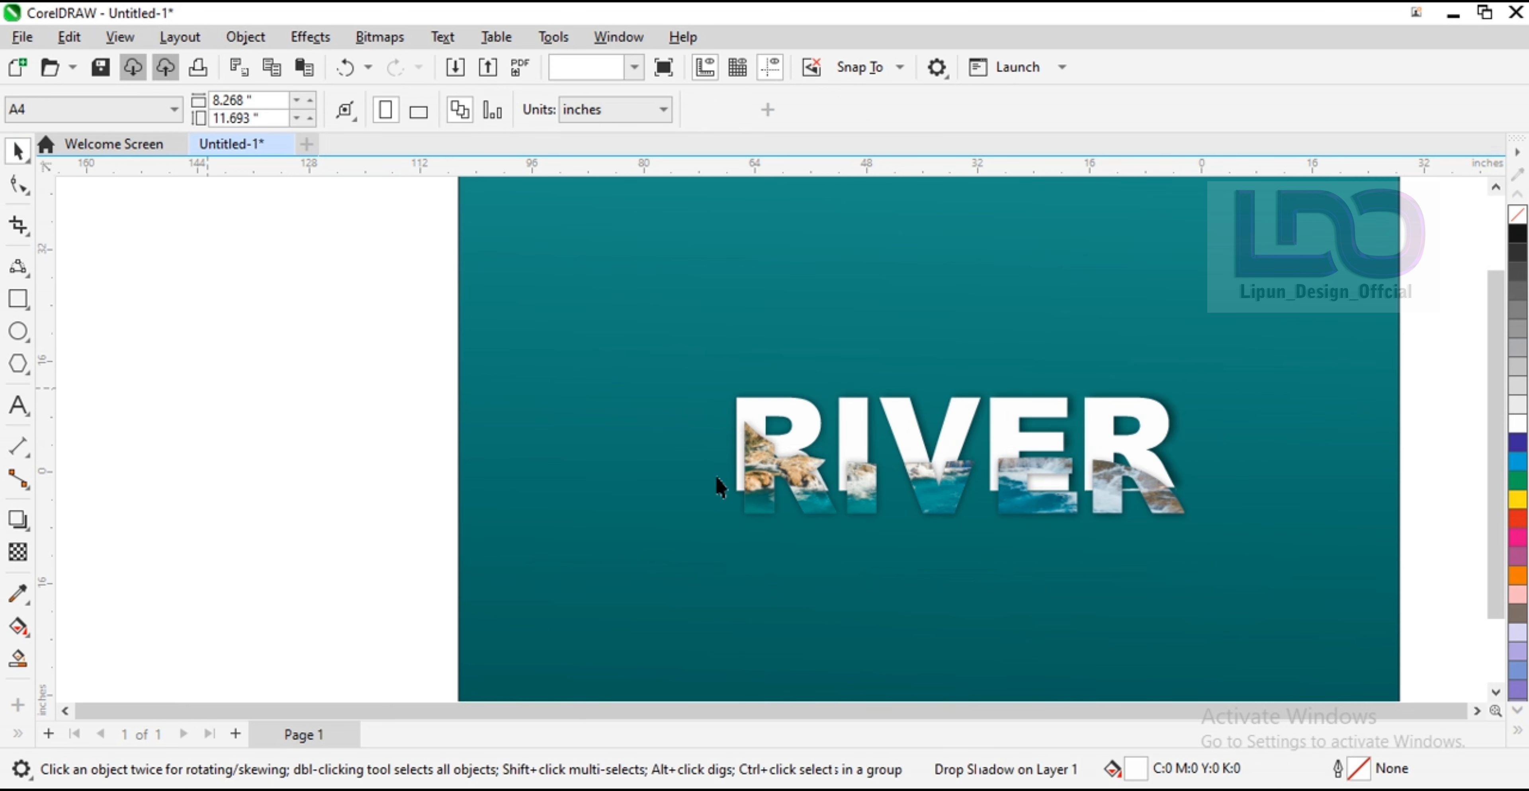
Move the photo-filled letter pieces back over the white RIVER lettering and nudge them down until their lower edges line up.
scroll(1068, 449, "up", 2)
left_click(953, 538)
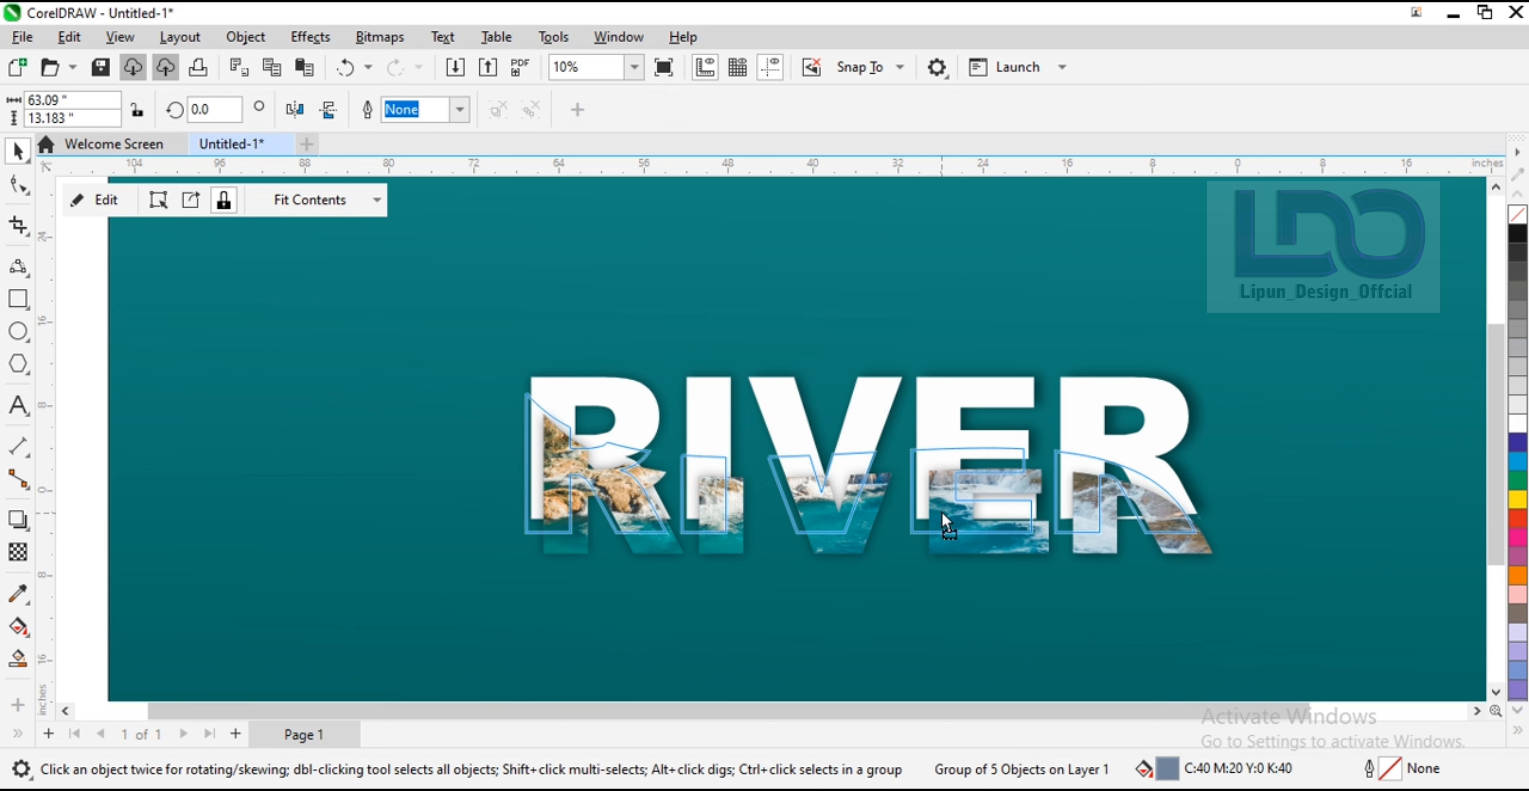
left_click_drag(950, 497, 947, 497)
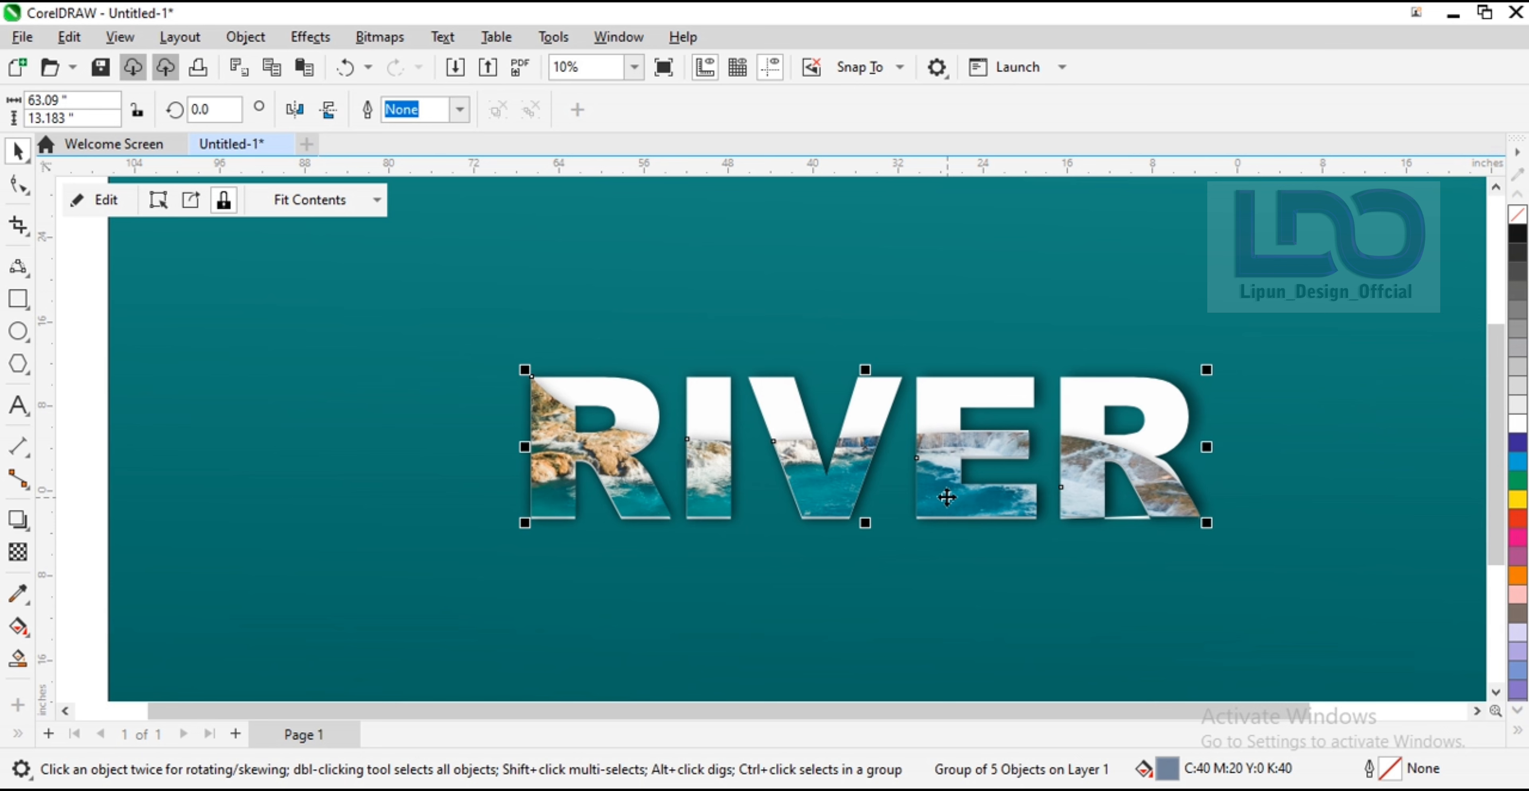
key("Down")
key("Down")
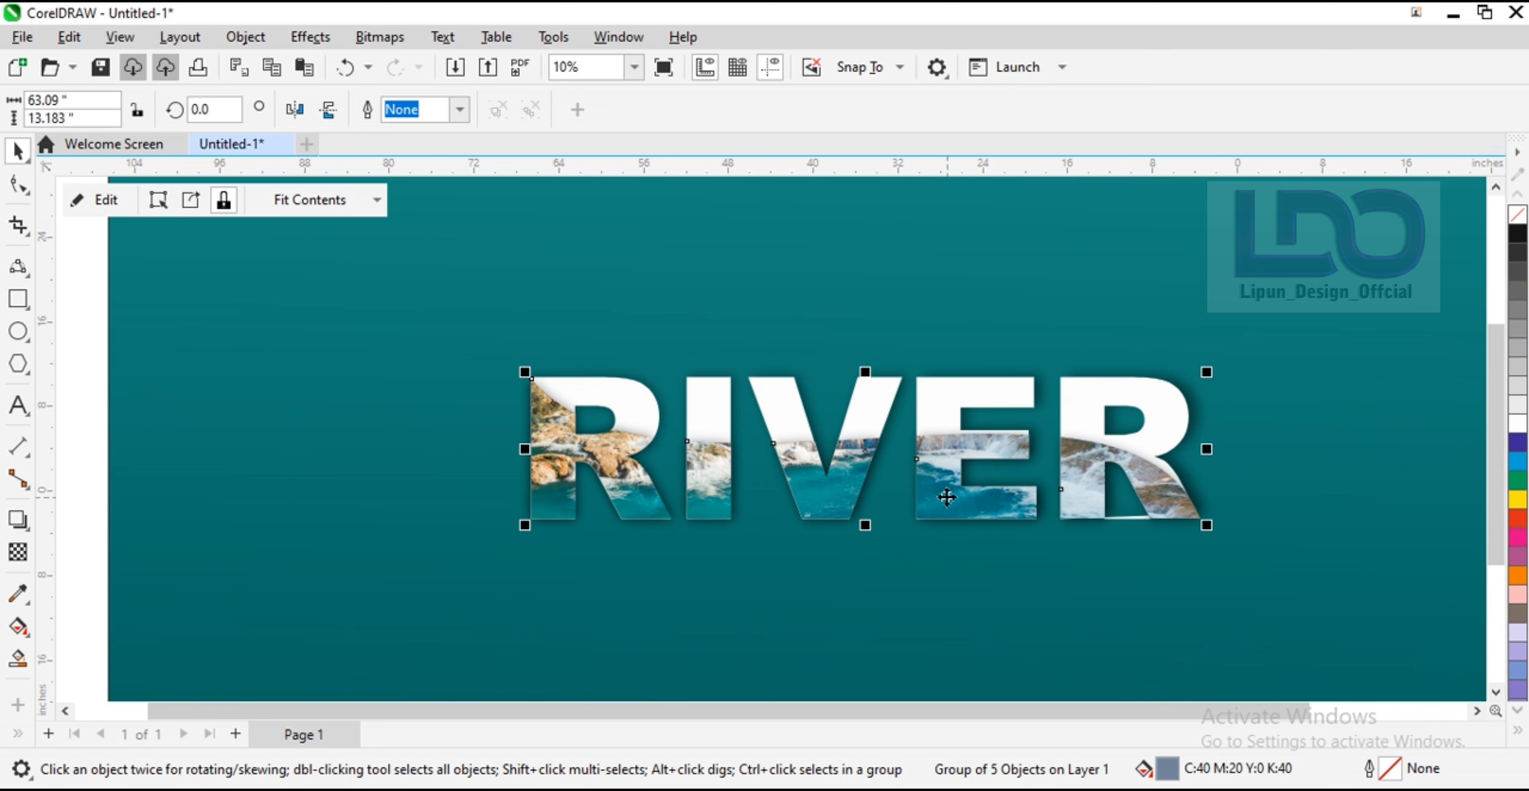
left_click(359, 357)
Examine the shadows and edges of the RIVER lettering up close, and the whole composition on its teal gradient background.
scroll(1262, 335, "up", 4)
scroll(1050, 532, "down", 4)
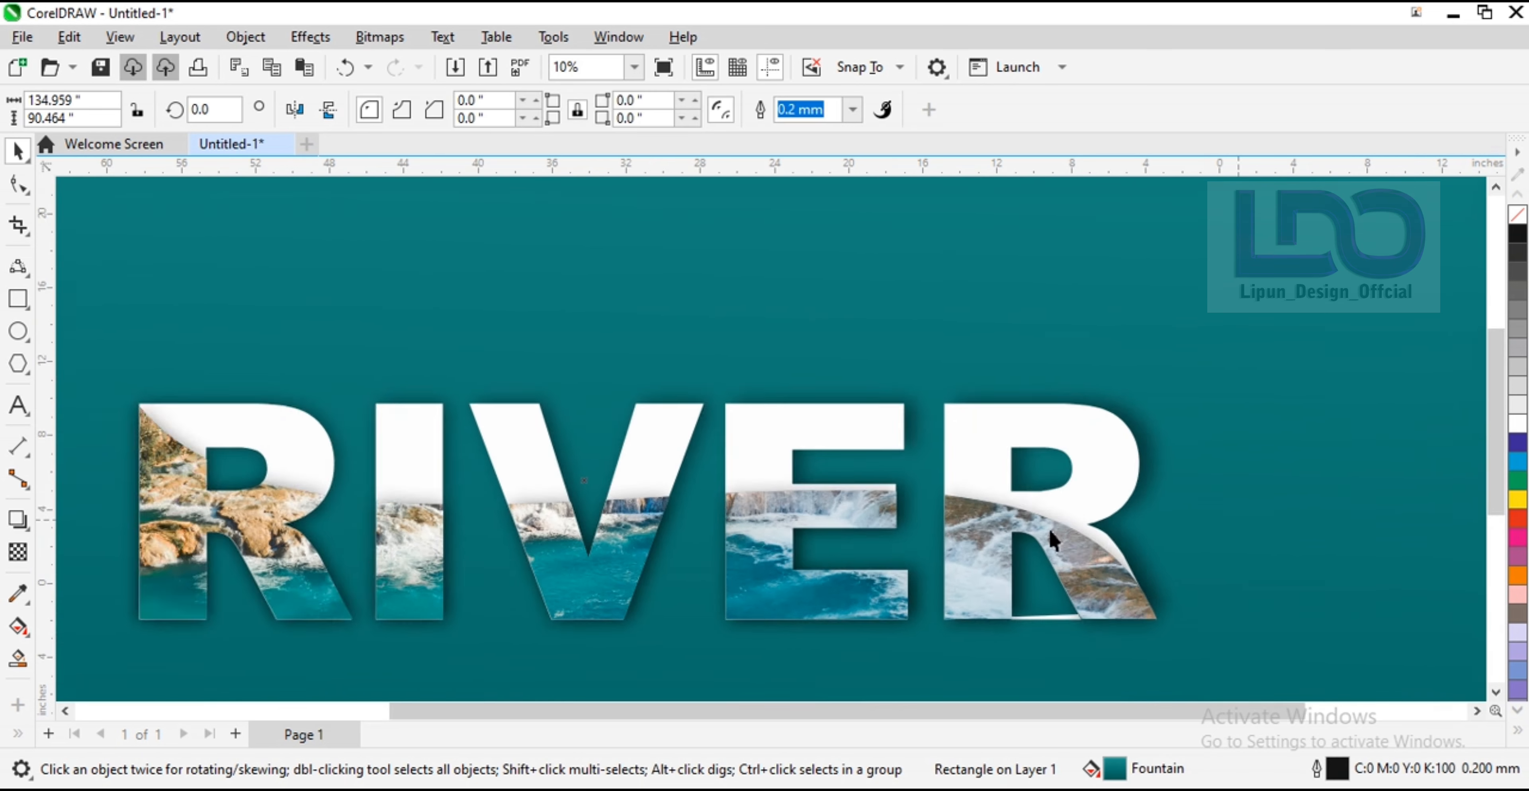
scroll(506, 412, "down", 1)
scroll(505, 413, "up", 3)
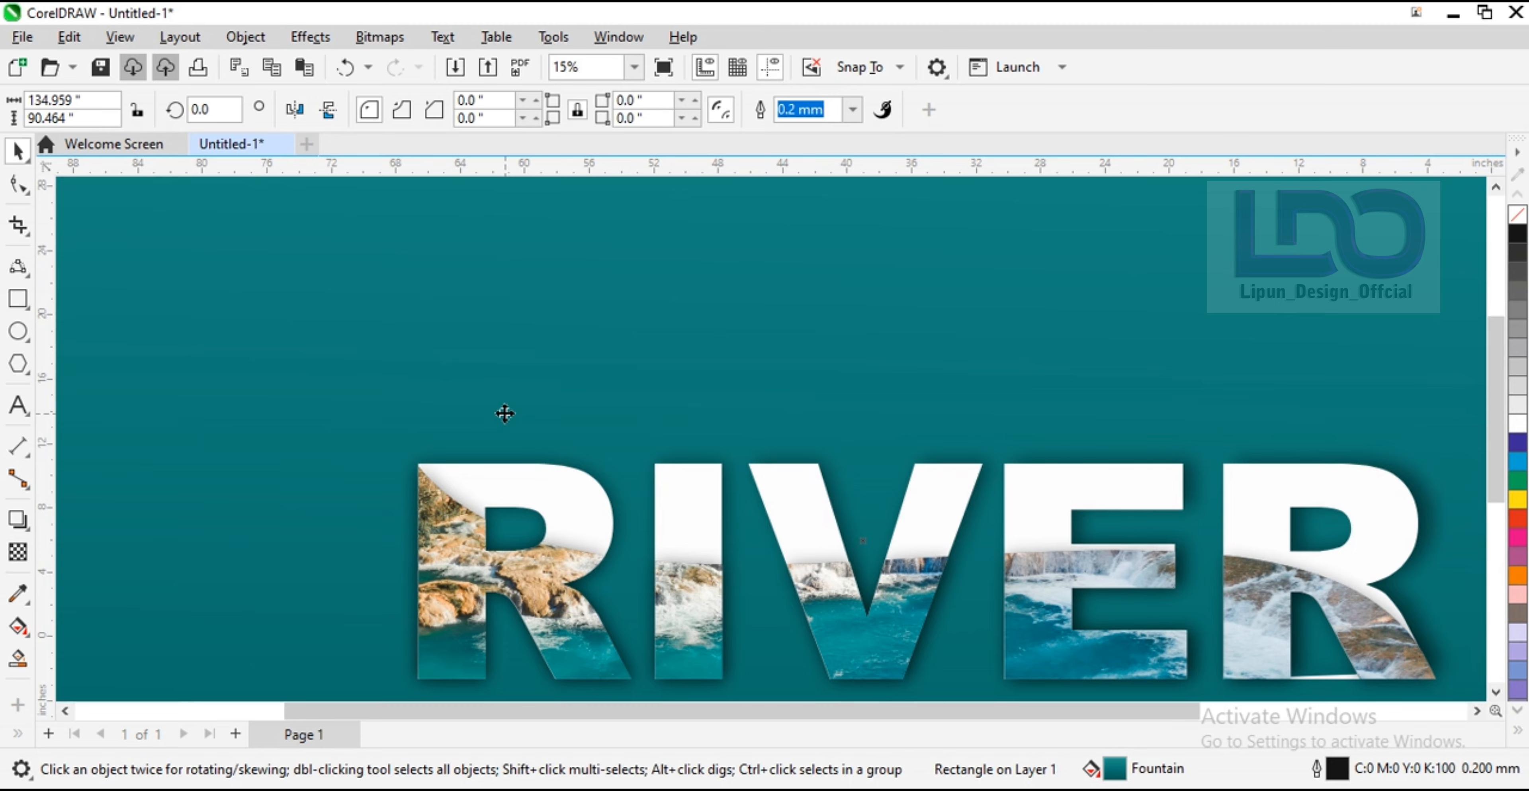
scroll(506, 412, "down", 3)
scroll(506, 412, "down", 1)
scroll(228, 365, "up", 1)
scroll(226, 365, "down", 1)
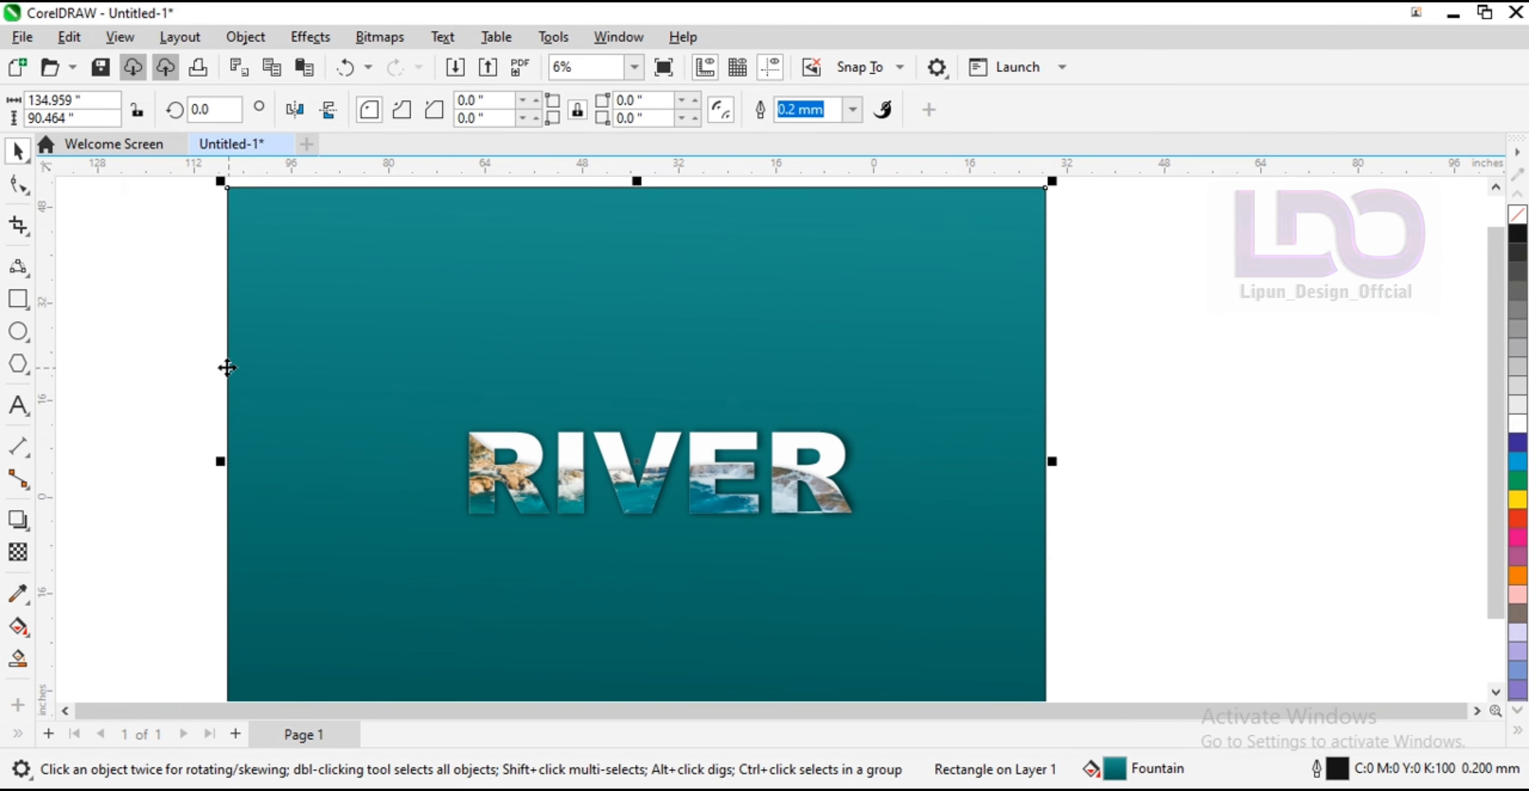
left_click(160, 370)
scroll(159, 369, "up", 1)
scroll(159, 369, "down", 3)
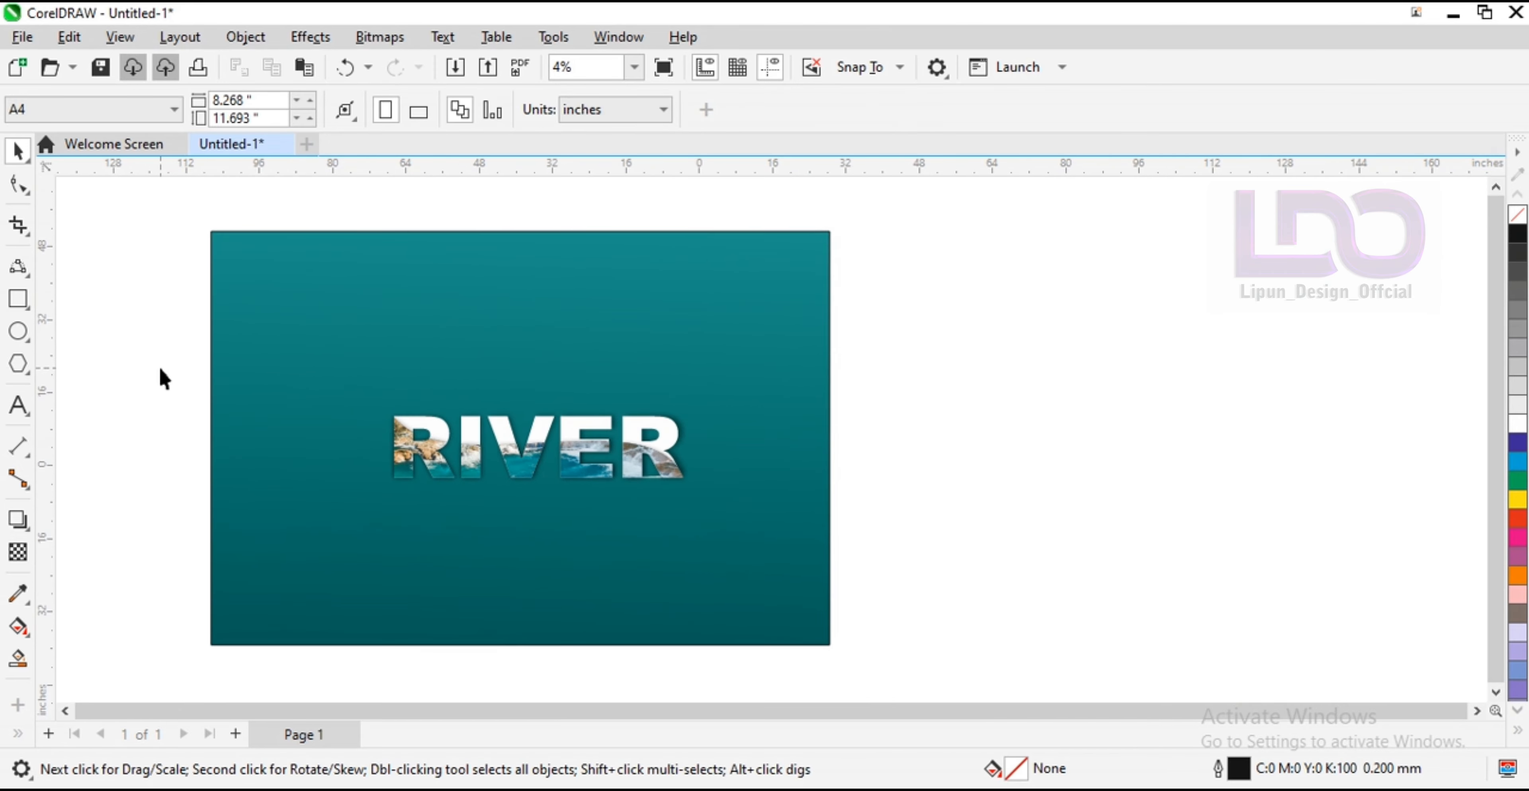
scroll(160, 369, "up", 2)
scroll(159, 366, "up", 1)
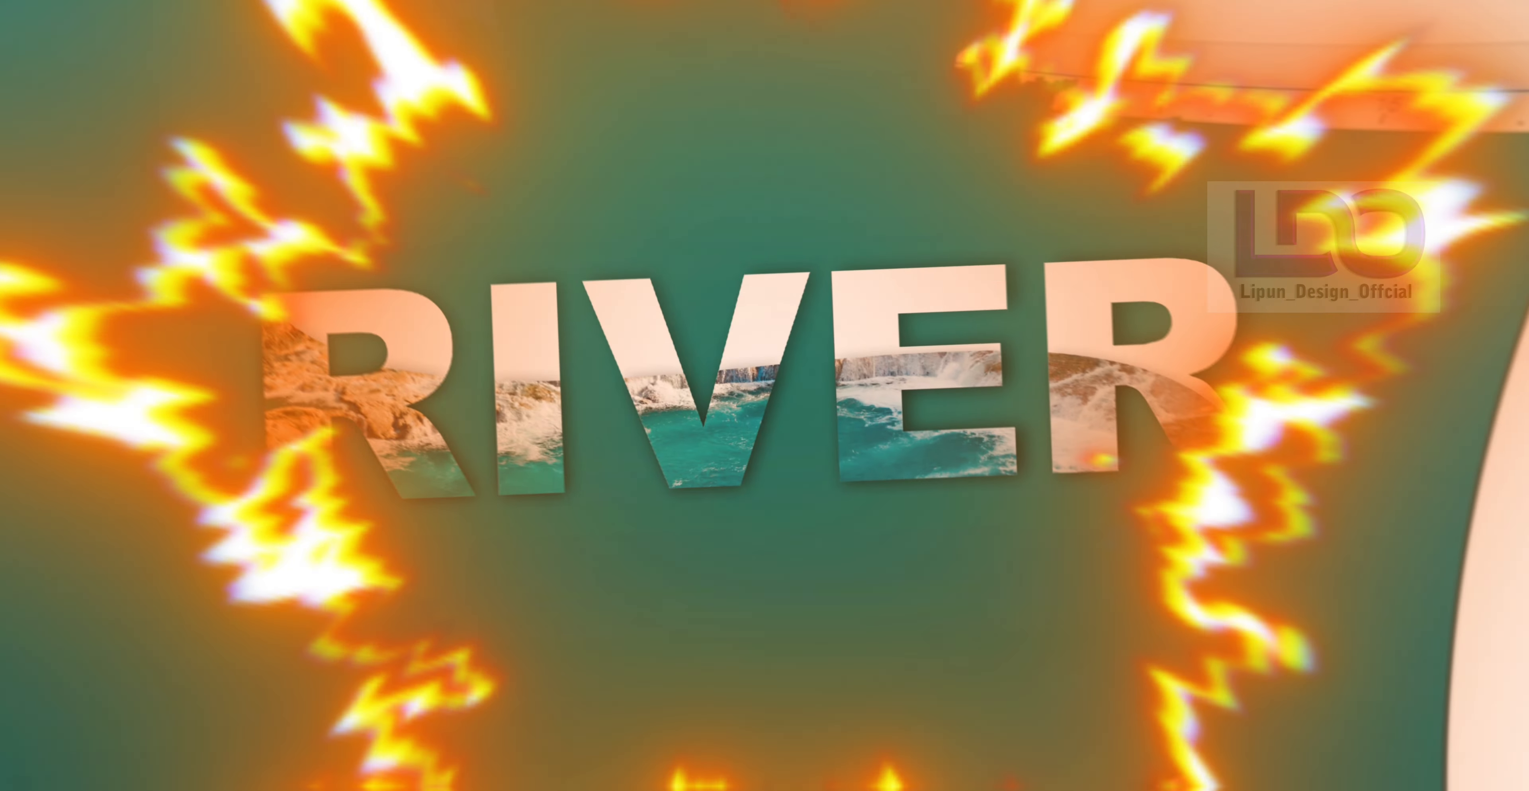